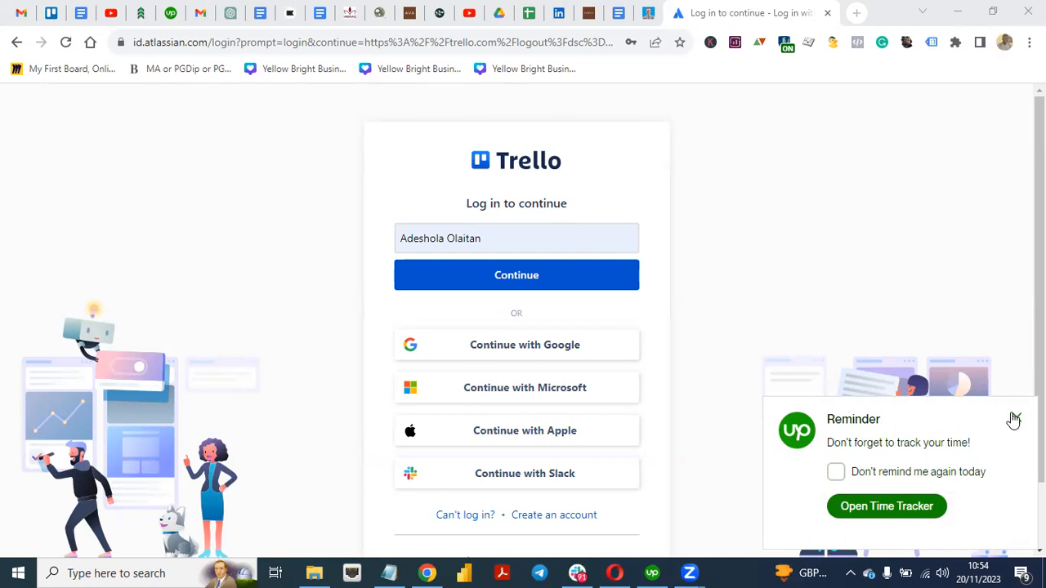
Step: Close the Upwork time-tracking reminder popup to reveal the Trello login page
{"action": "left_click", "coordinate": [1013, 417]}
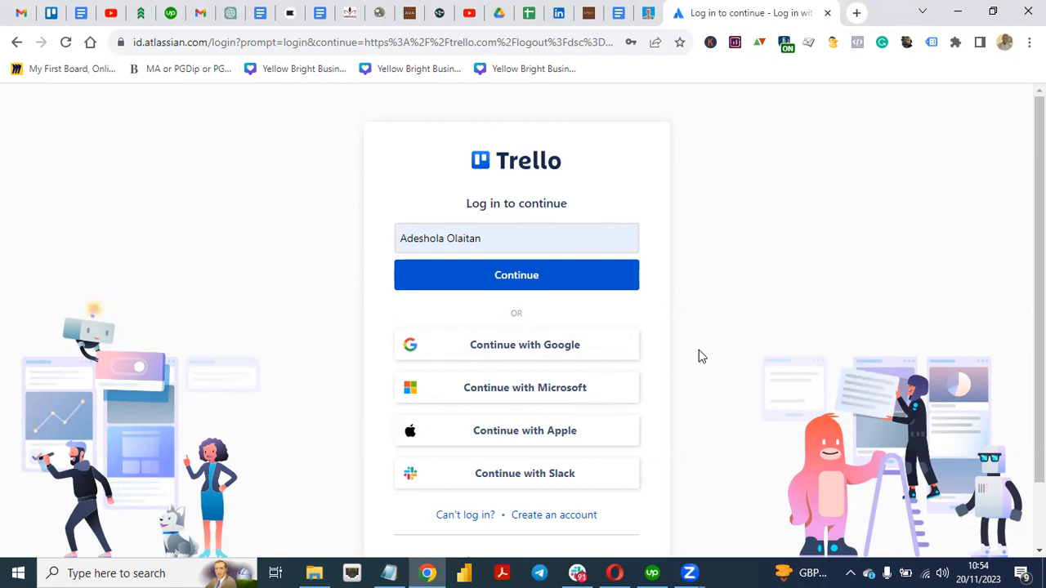
Step: Create a new Trello account with the chosen Google account and land on the home page
{"action": "left_click", "coordinate": [568, 515]}
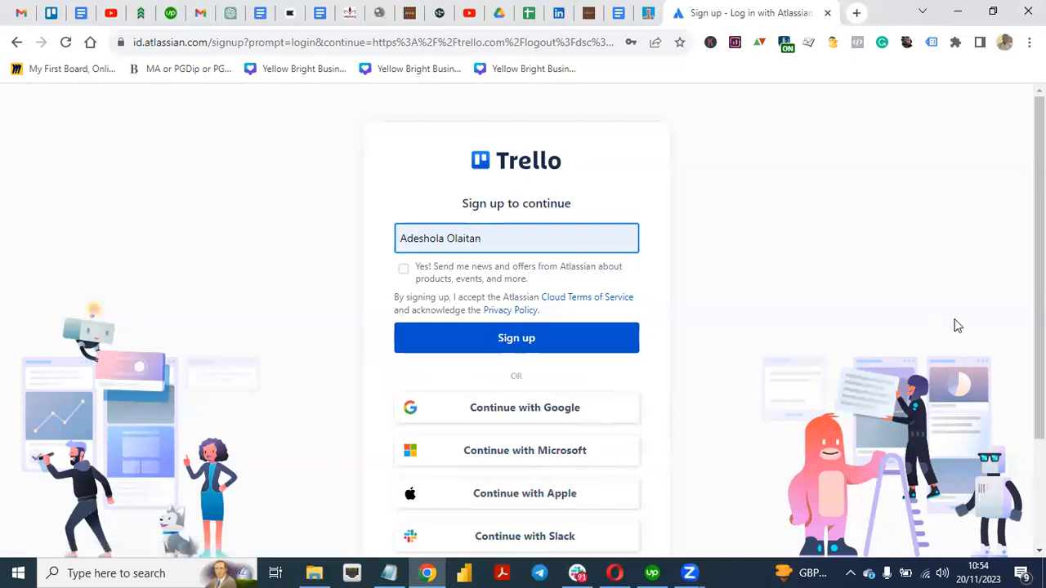
{"action": "scroll", "coordinate": [731, 295], "scroll_direction": "down", "scroll_amount": 1}
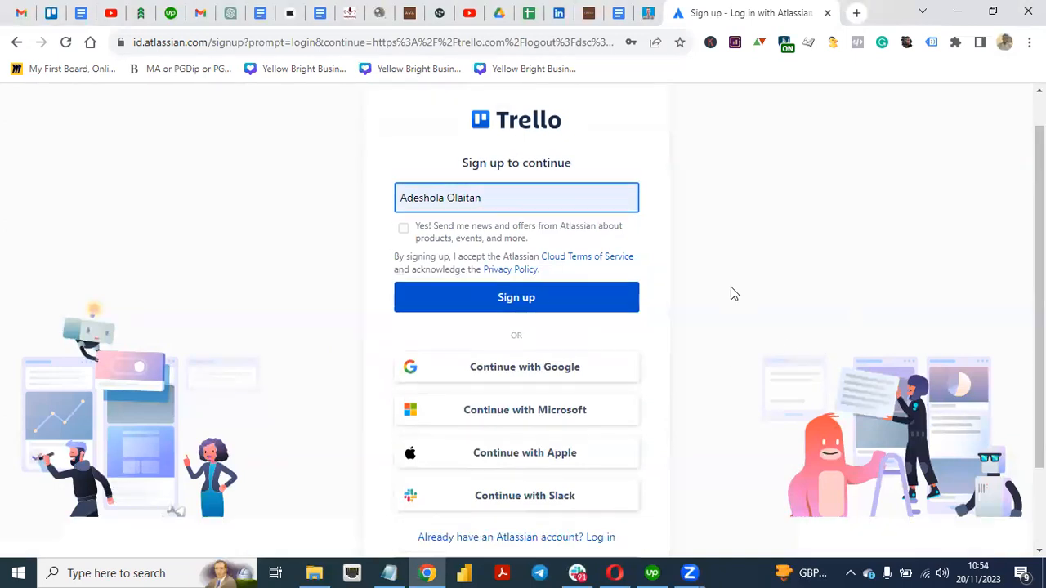
{"action": "left_click", "coordinate": [523, 369]}
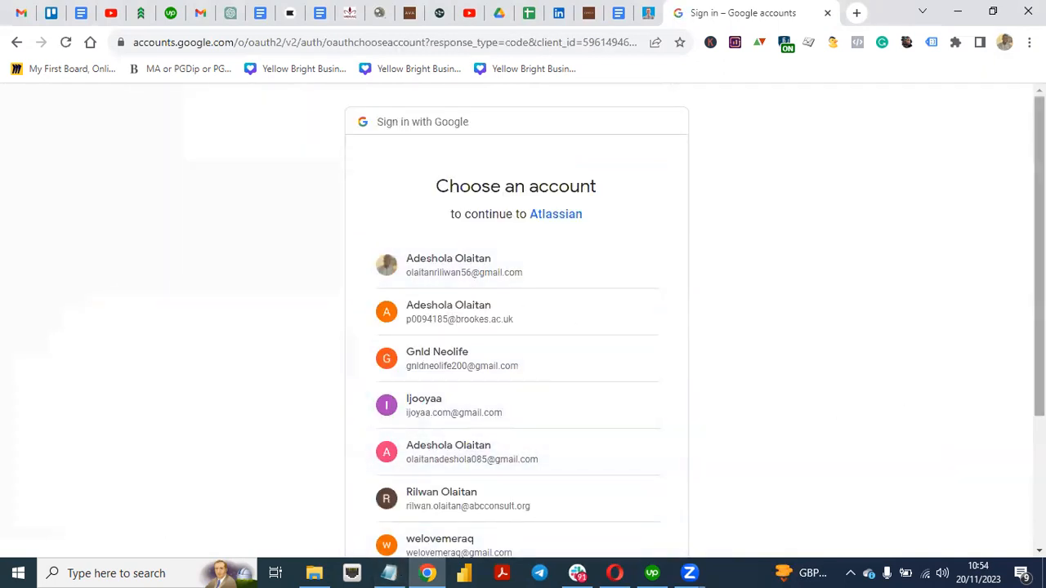
{"action": "scroll", "coordinate": [1038, 376], "scroll_direction": "down", "scroll_amount": 2}
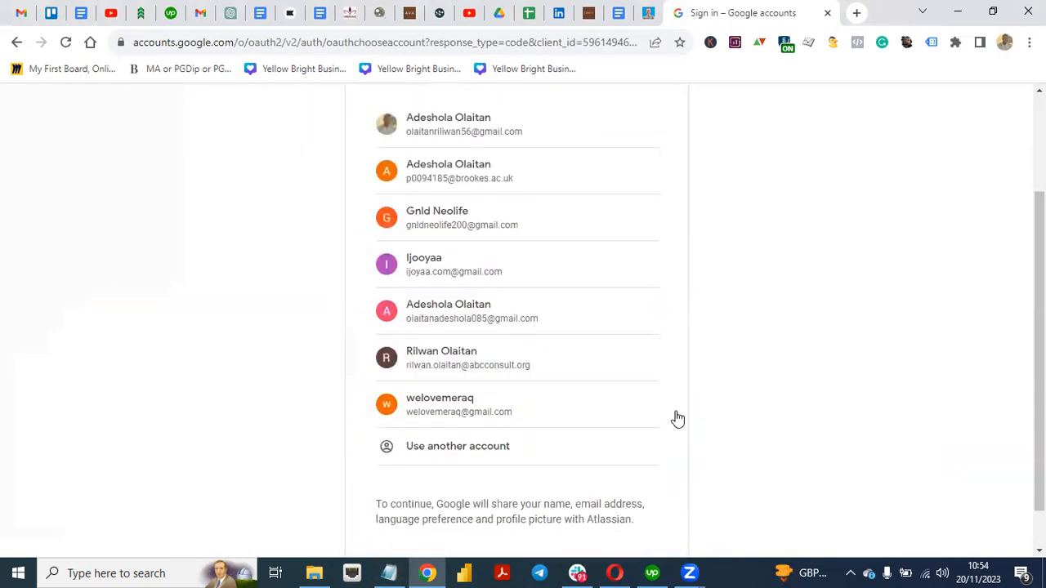
{"action": "left_click", "coordinate": [480, 400]}
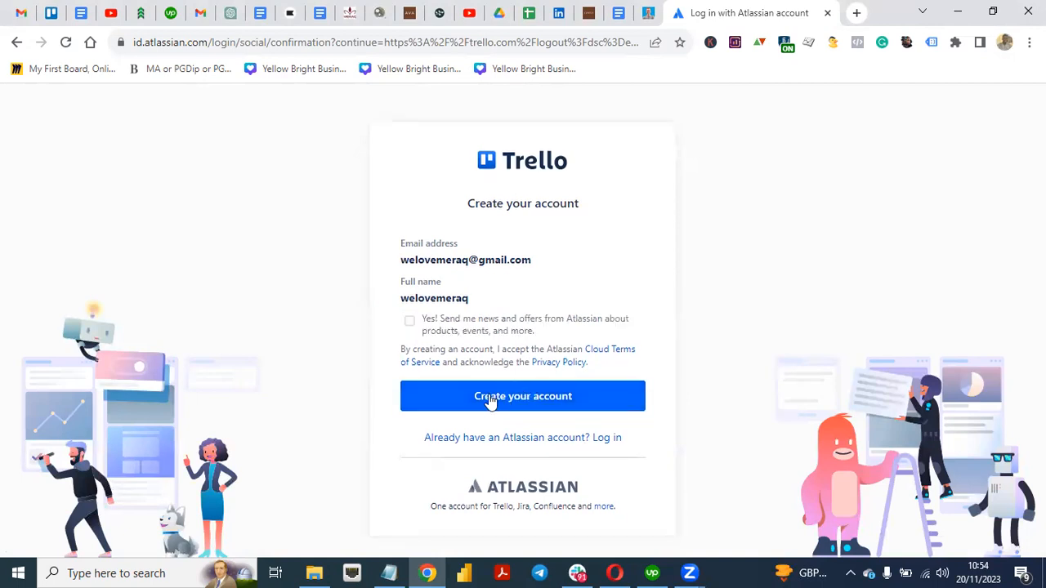
{"action": "left_click", "coordinate": [487, 398]}
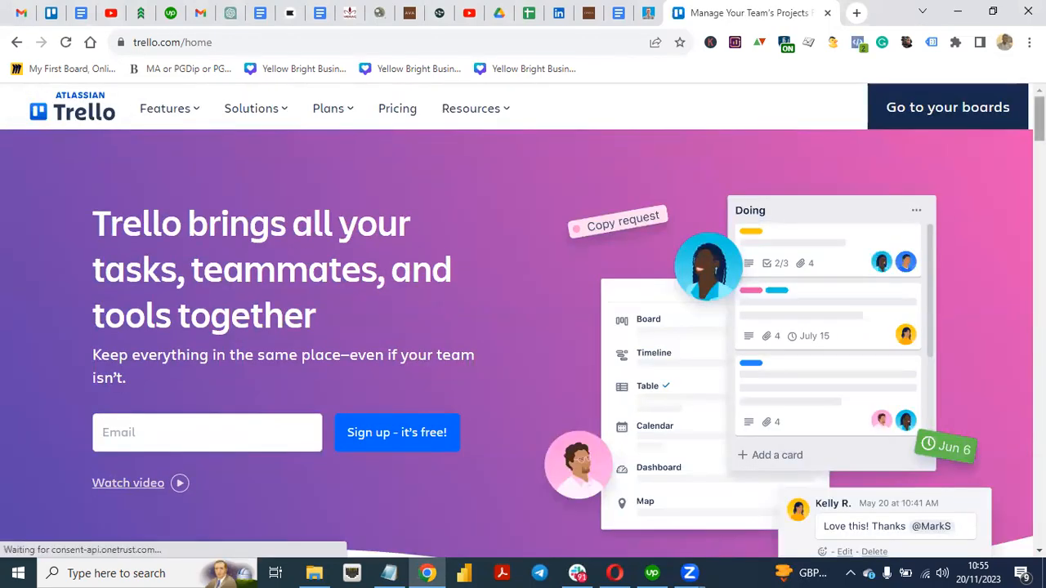
Step: Dismiss the cookie consent notice and head to the account's boards
{"action": "scroll", "coordinate": [523, 327], "scroll_direction": "down", "scroll_amount": 15}
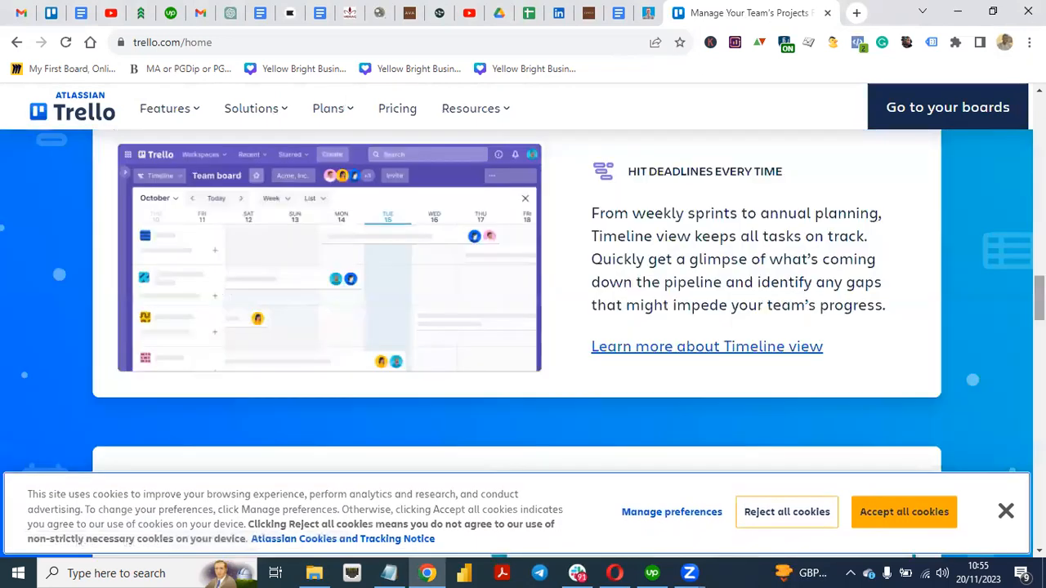
{"action": "left_click", "coordinate": [1006, 512]}
{"action": "left_click_drag", "start_coordinate": [1039, 298], "coordinate": [1039, 114]}
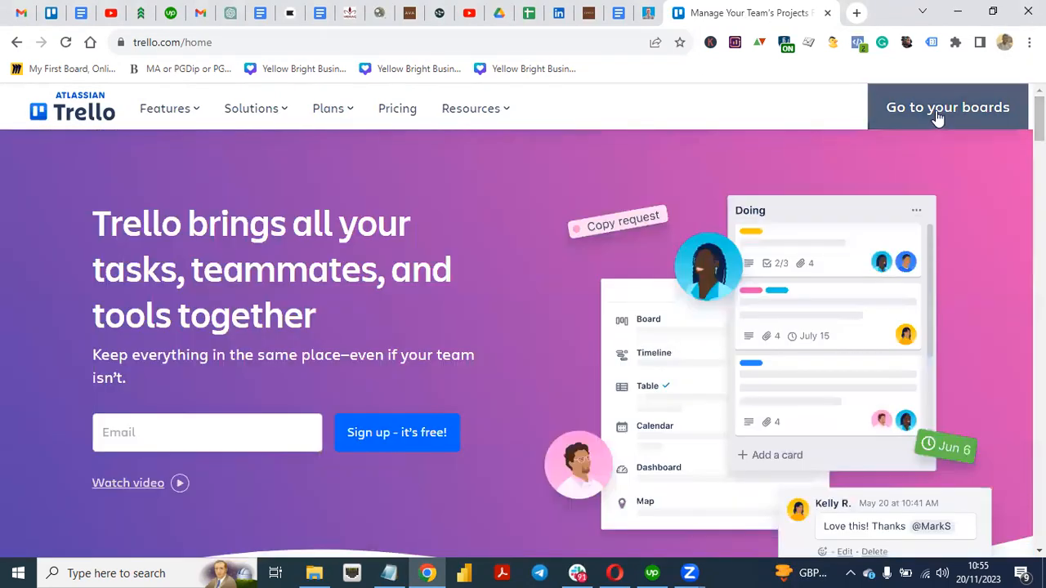
{"action": "left_click", "coordinate": [937, 115]}
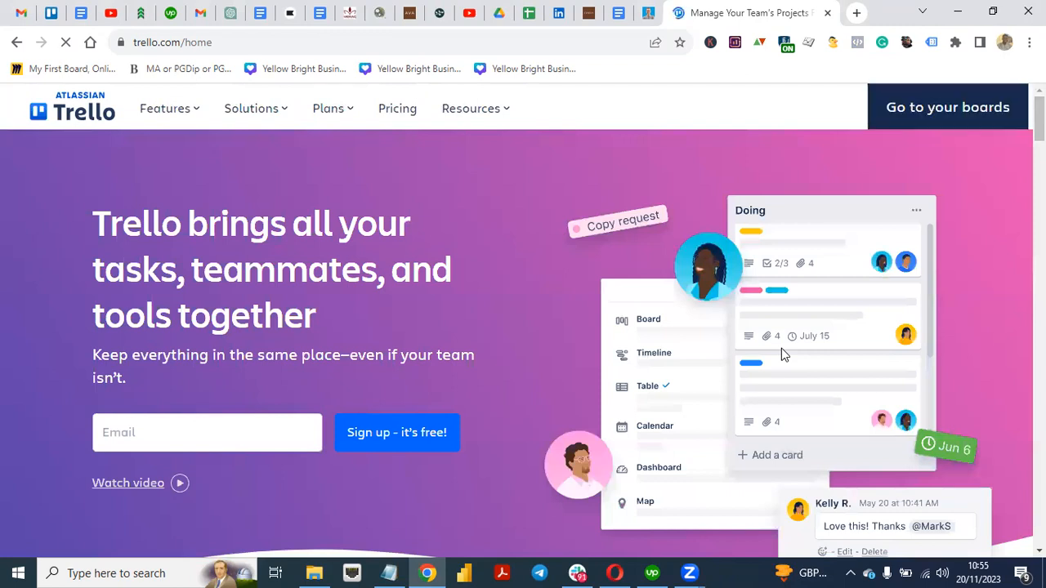
Step: Start a free sign-up using the saved account e-mail suggestion
{"action": "left_click", "coordinate": [187, 433]}
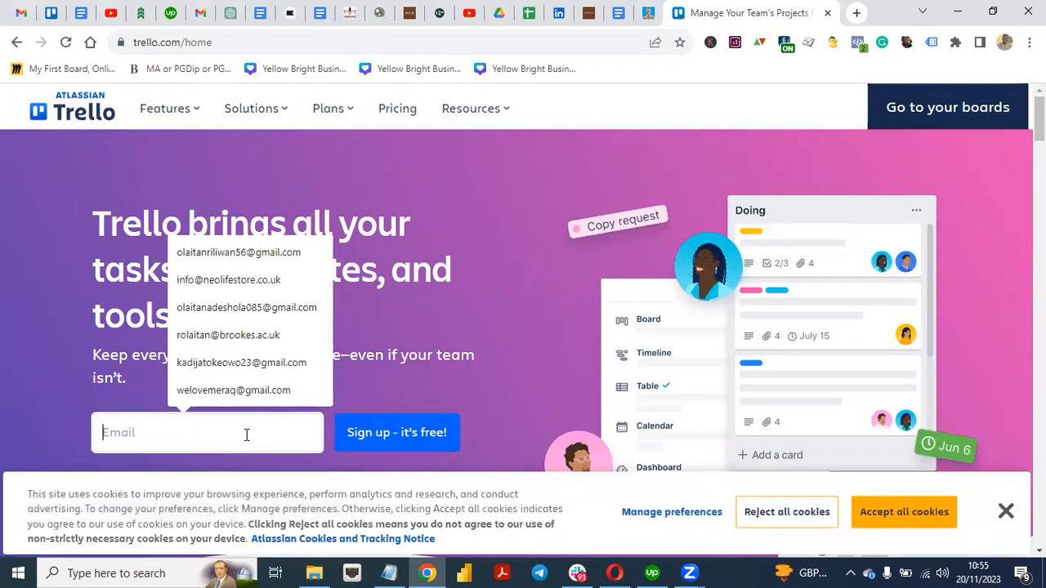
{"action": "left_click", "coordinate": [245, 389]}
{"action": "left_click", "coordinate": [406, 449]}
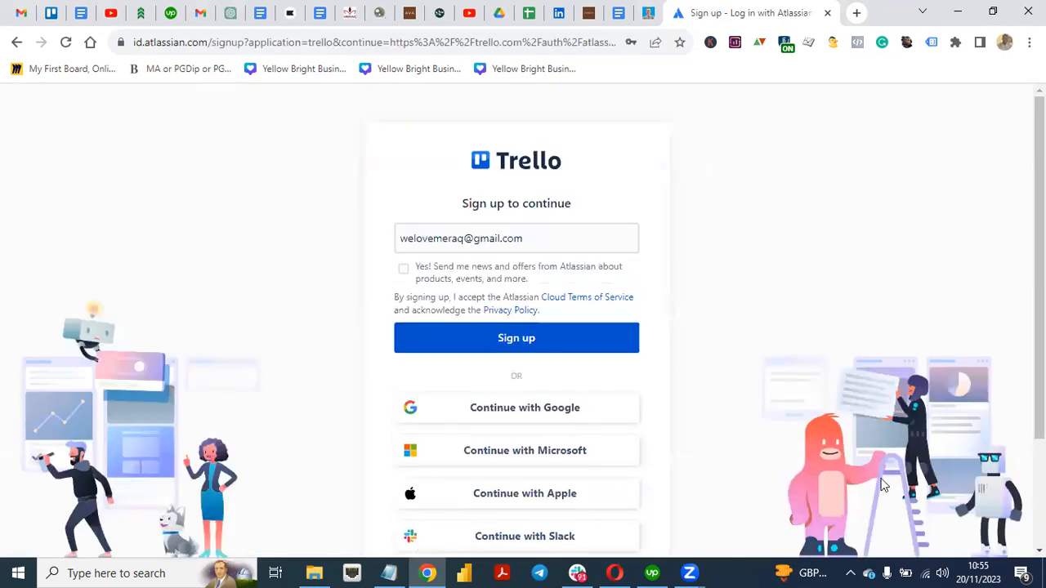
Step: Submit the sign-up form and try logging in with the account password
{"action": "left_click", "coordinate": [521, 348]}
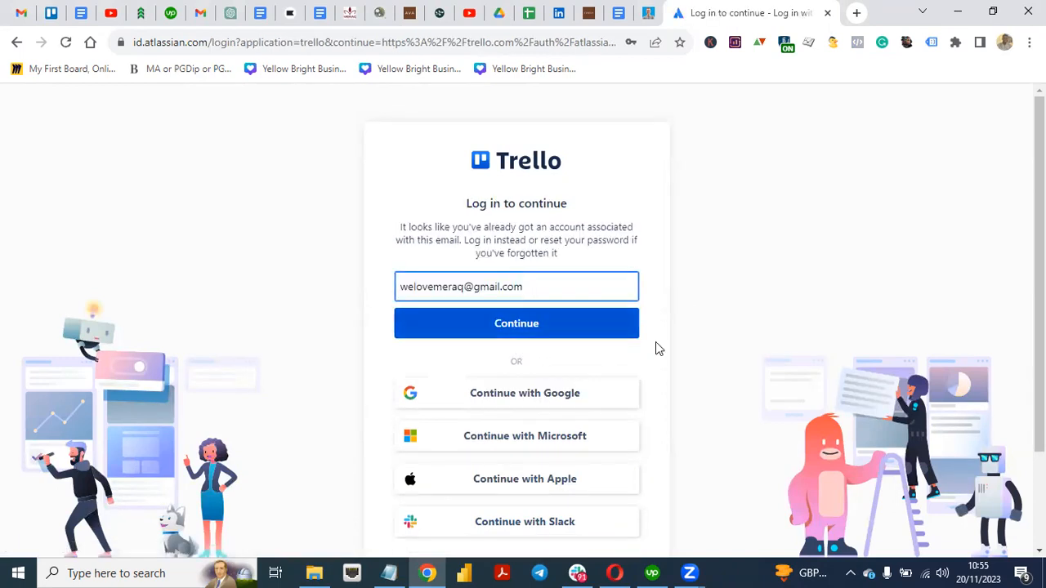
{"action": "left_click", "coordinate": [520, 327]}
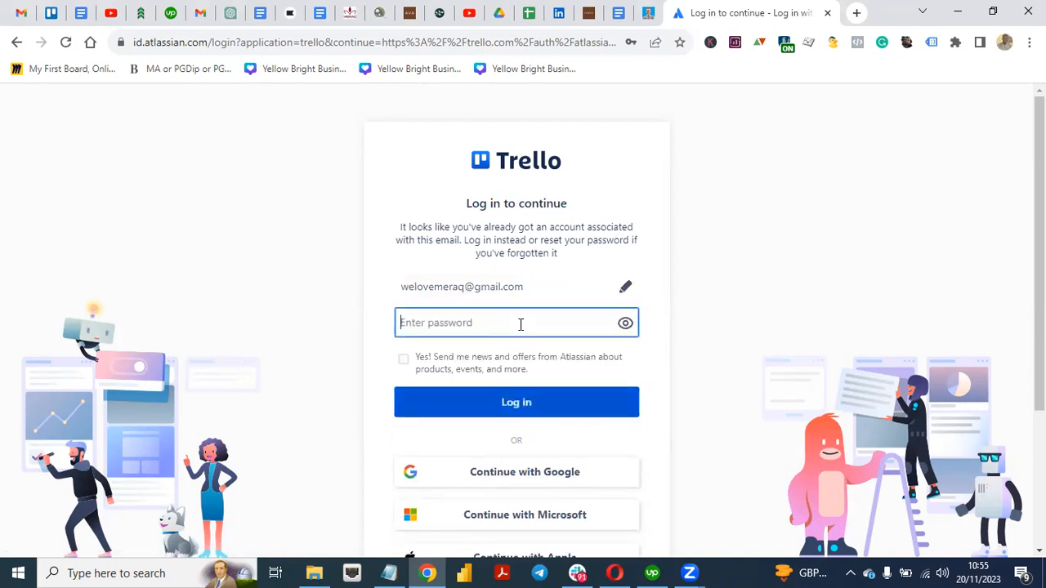
{"action": "type", "text": "•••••••••••••"}
{"action": "left_click", "coordinate": [528, 412]}
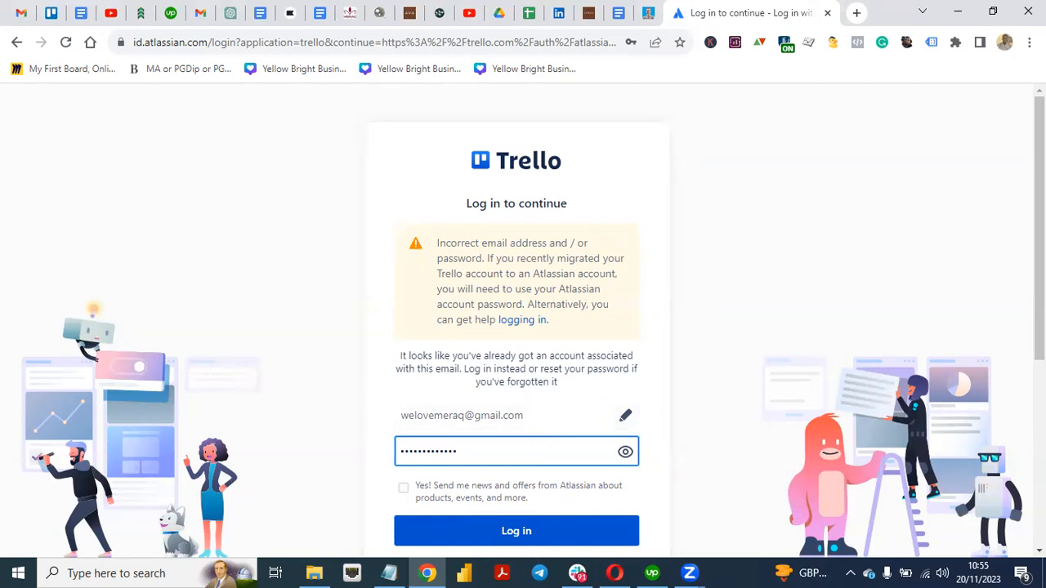
Step: After the incorrect-password warning, log in with the Google account instead
{"action": "left_click_drag", "start_coordinate": [1039, 327], "coordinate": [1039, 328]}
{"action": "scroll", "coordinate": [979, 447], "scroll_direction": "down", "scroll_amount": 3}
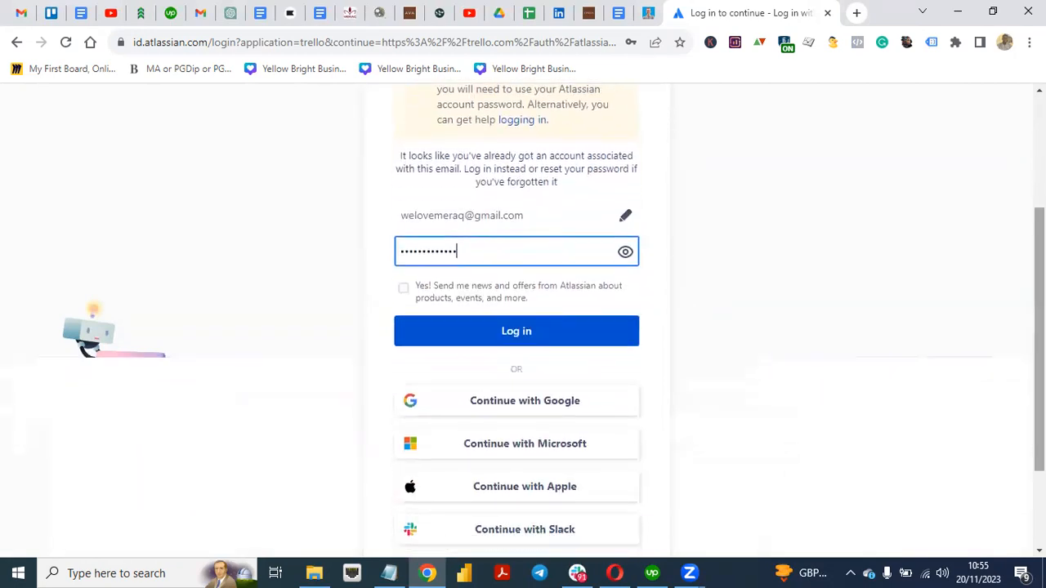
{"action": "left_click", "coordinate": [514, 407]}
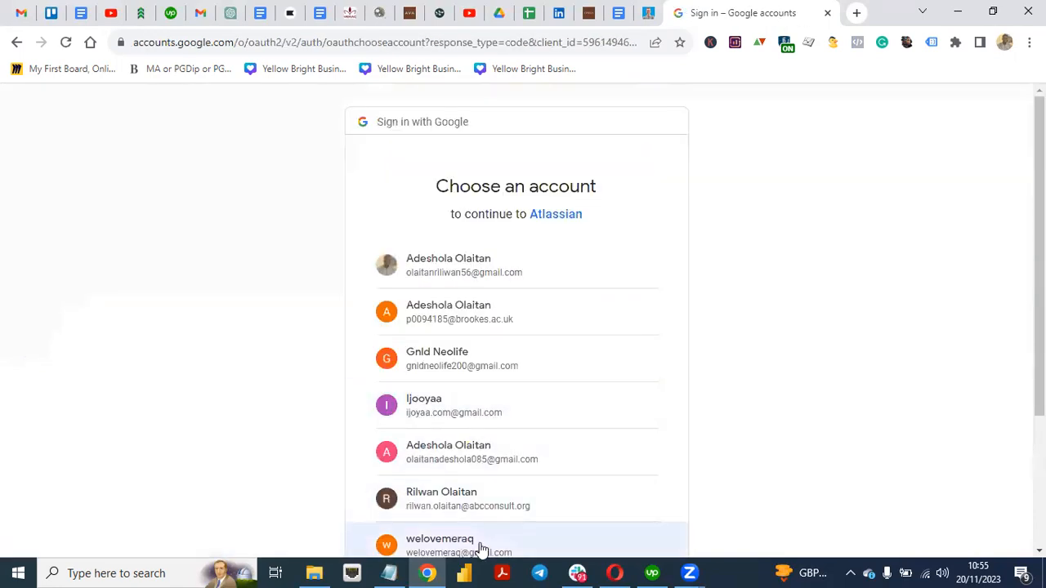
{"action": "left_click", "coordinate": [480, 545]}
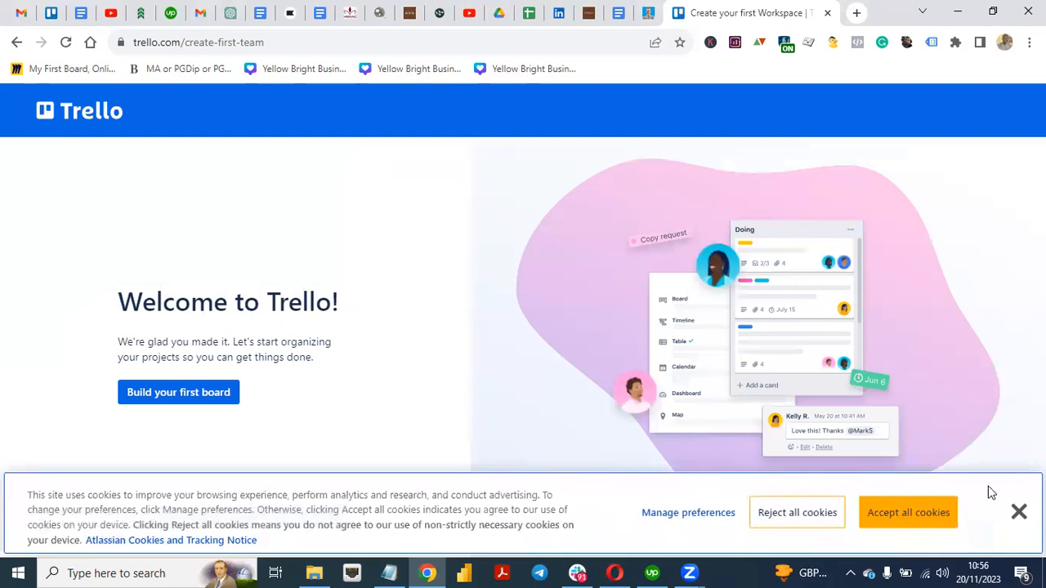
Step: Dismiss the cookie notice and skip the welcome, invite-teammates and Premium trial screens
{"action": "left_click", "coordinate": [1019, 515]}
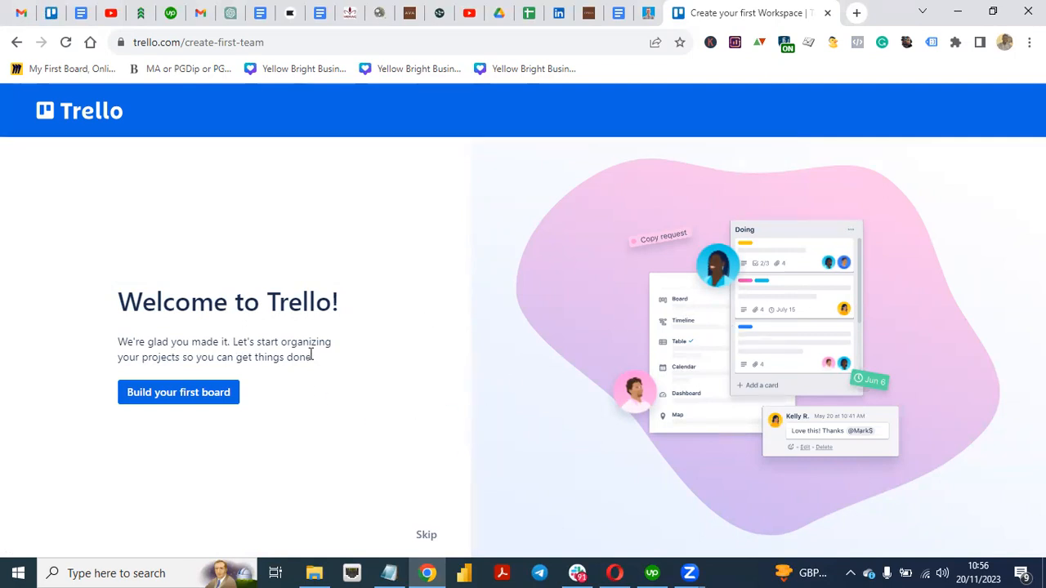
{"action": "left_click", "coordinate": [427, 536]}
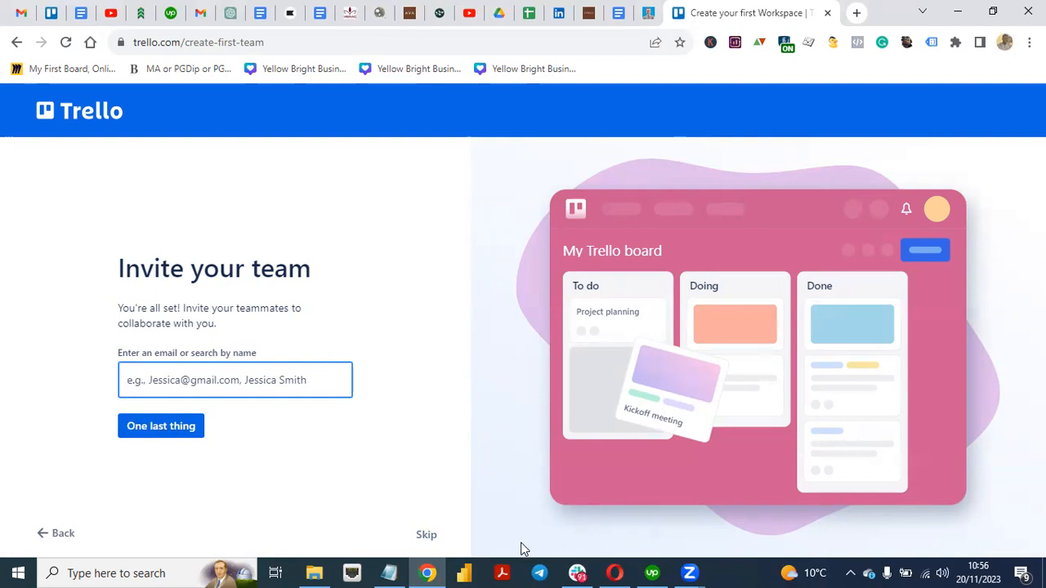
{"action": "left_click", "coordinate": [425, 535]}
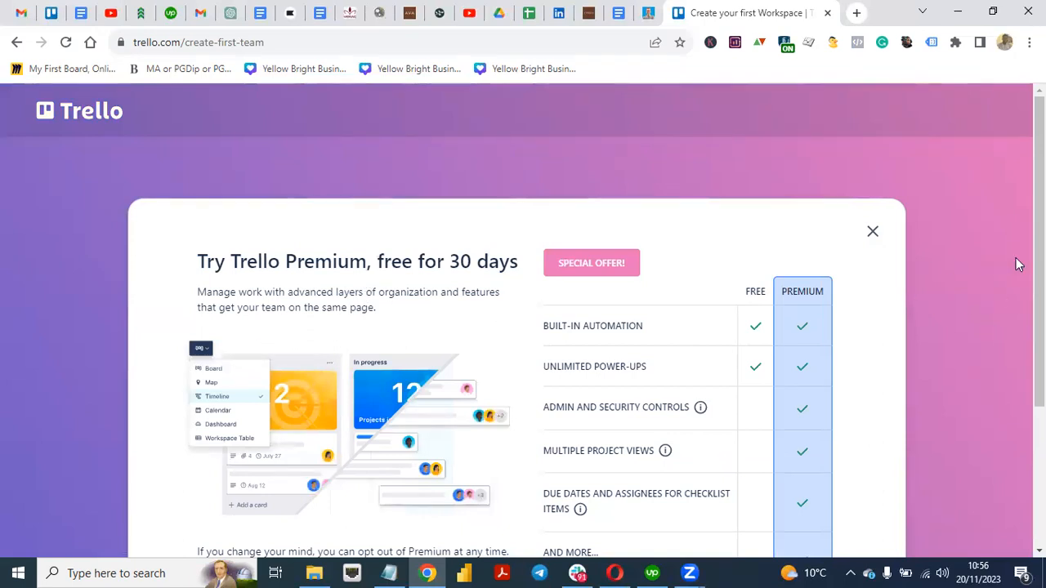
{"action": "scroll", "coordinate": [761, 468], "scroll_direction": "down", "scroll_amount": 3}
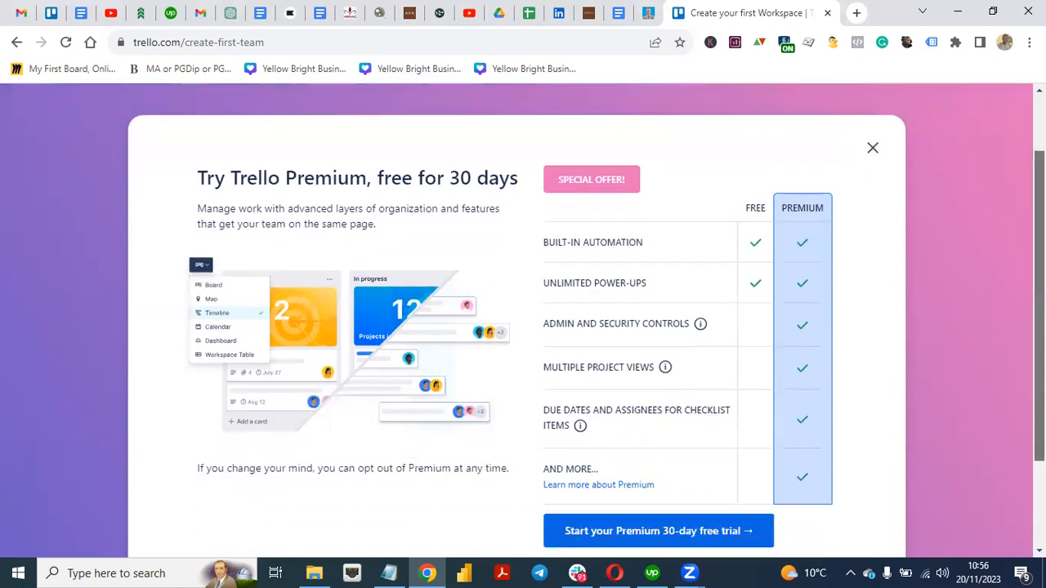
{"action": "left_click", "coordinate": [655, 447]}
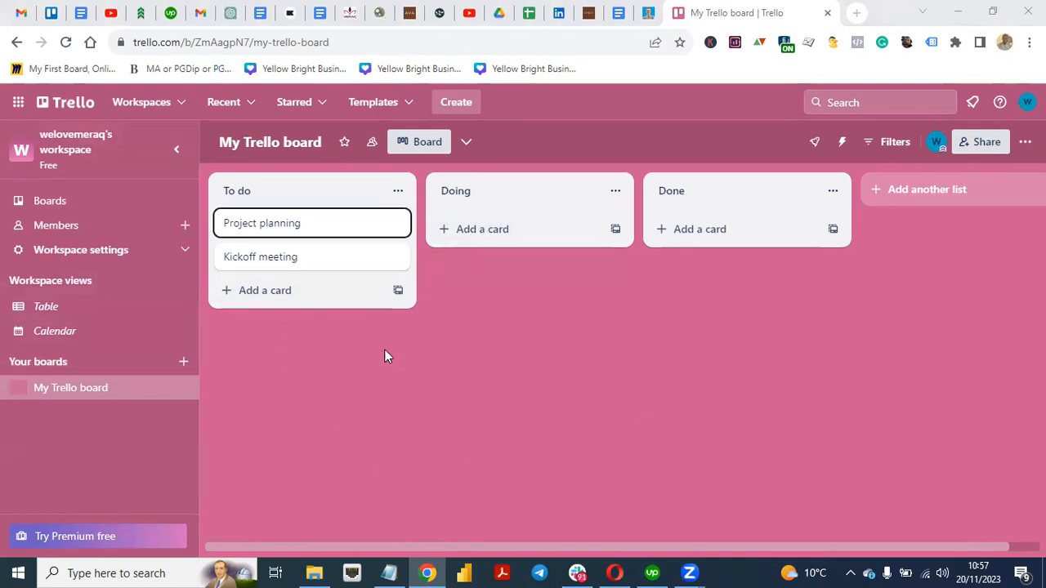
Step: Add a card titled 'Web Design Project' below the two existing To do cards
{"action": "left_click", "coordinate": [268, 294]}
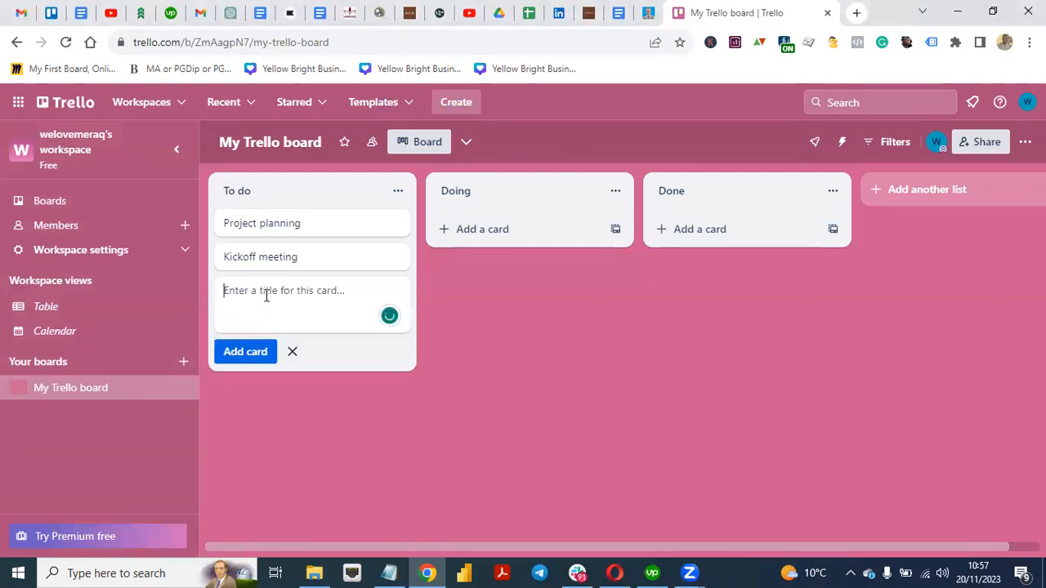
{"action": "type", "text": "P"}
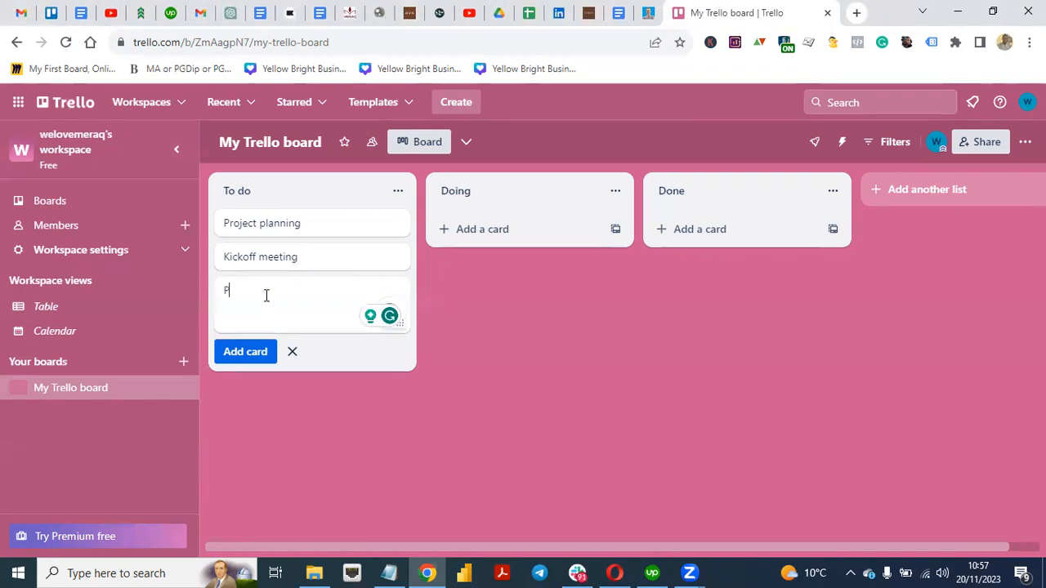
{"action": "key", "text": "BackSpace"}
{"action": "type", "text": "Websign P"}
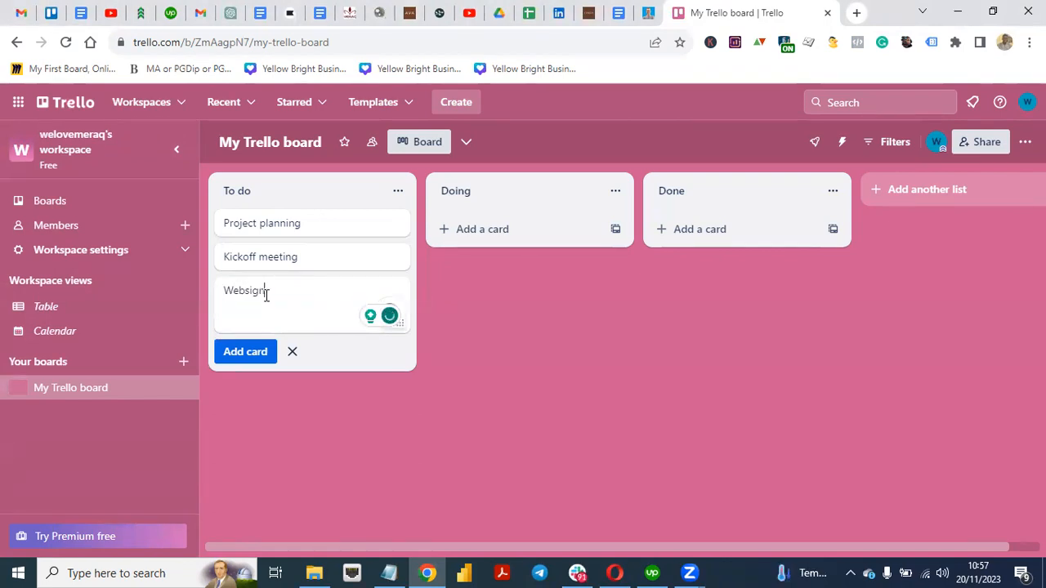
{"action": "key", "text": "BackSpace"}
{"action": "key", "text": "BackSpace"}
{"action": "key", "text": "BackSpace"}
{"action": "key", "text": "BackSpace"}
{"action": "key", "text": "BackSpace"}
{"action": "key", "text": "BackSpace"}
{"action": "type", "text": "d"}
{"action": "key", "text": "BackSpace"}
{"action": "type", "text": "Design Porject"}
{"action": "key", "text": "BackSpace"}
{"action": "key", "text": "BackSpace"}
{"action": "key", "text": "BackSpace"}
{"action": "key", "text": "BackSpace"}
{"action": "key", "text": "BackSpace"}
{"action": "key", "text": "BackSpace"}
{"action": "type", "text": "roject"}
{"action": "left_click", "coordinate": [245, 353]}
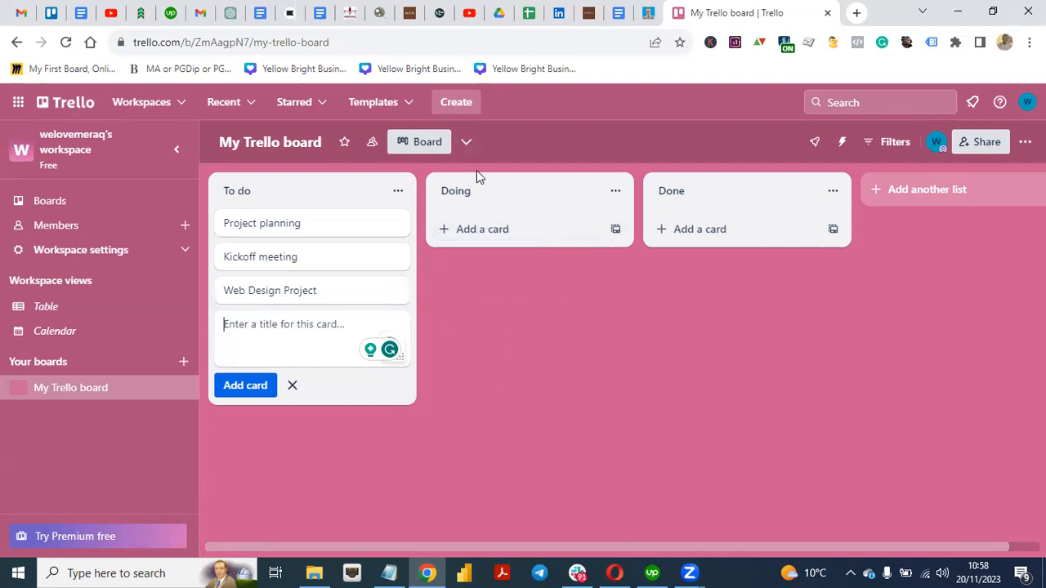
Step: Add a list named 'Done Part 2' to the board
{"action": "left_click", "coordinate": [912, 203]}
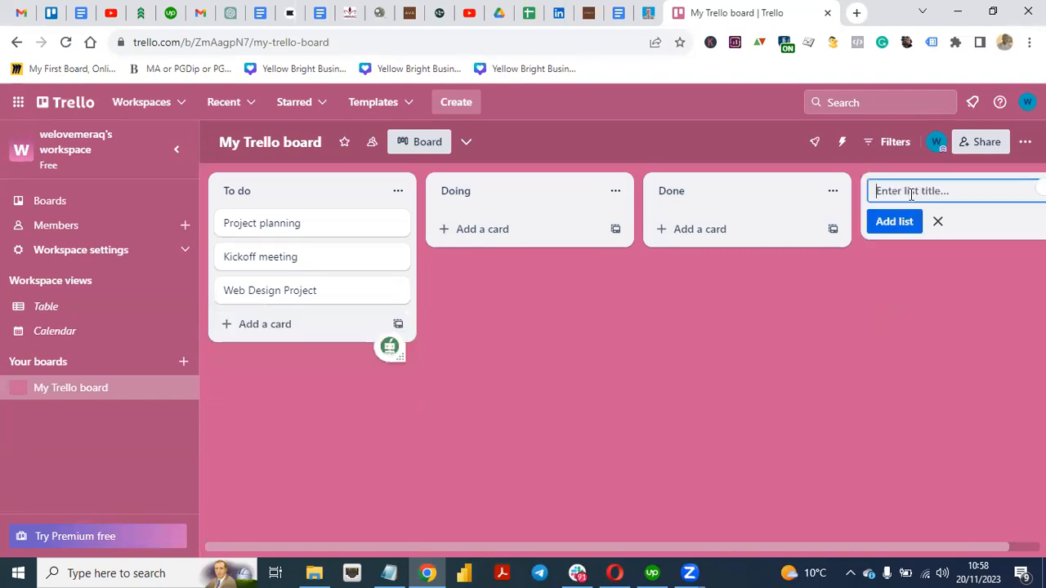
{"action": "type", "text": "D"}
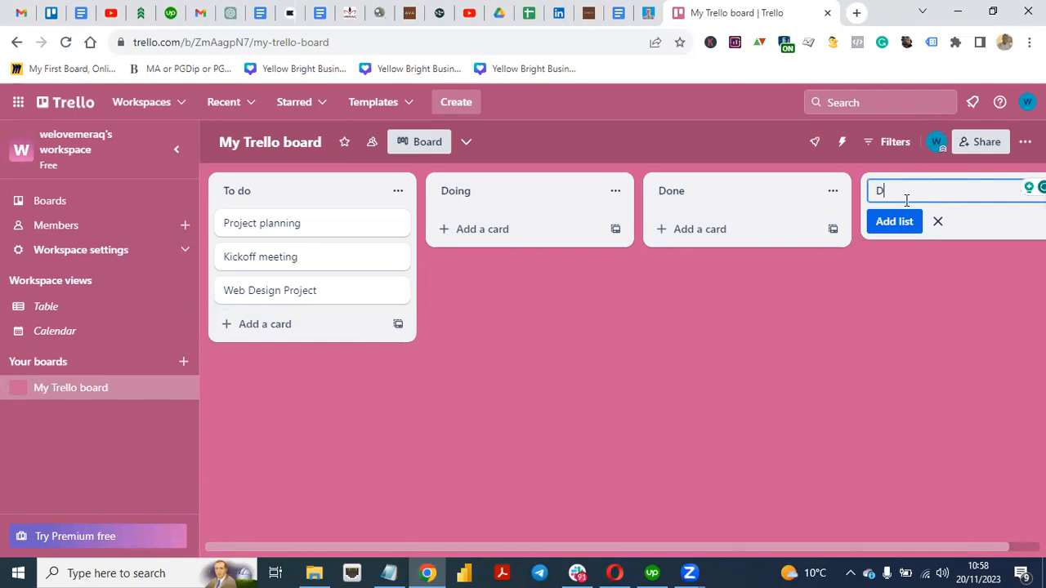
{"action": "type", "text": "one Part 2"}
{"action": "left_click", "coordinate": [902, 222]}
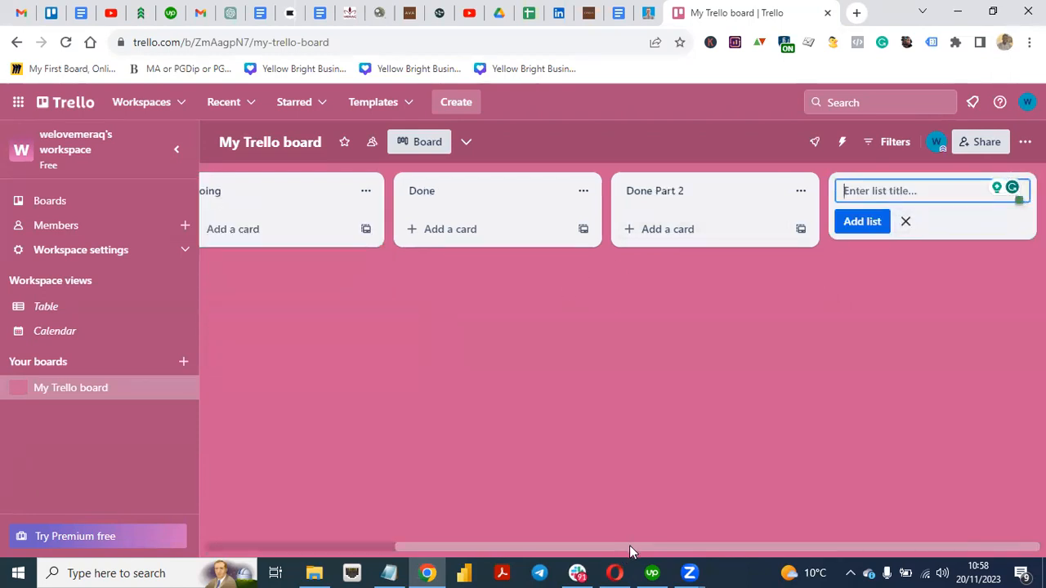
{"action": "left_click_drag", "start_coordinate": [630, 545], "coordinate": [376, 545]}
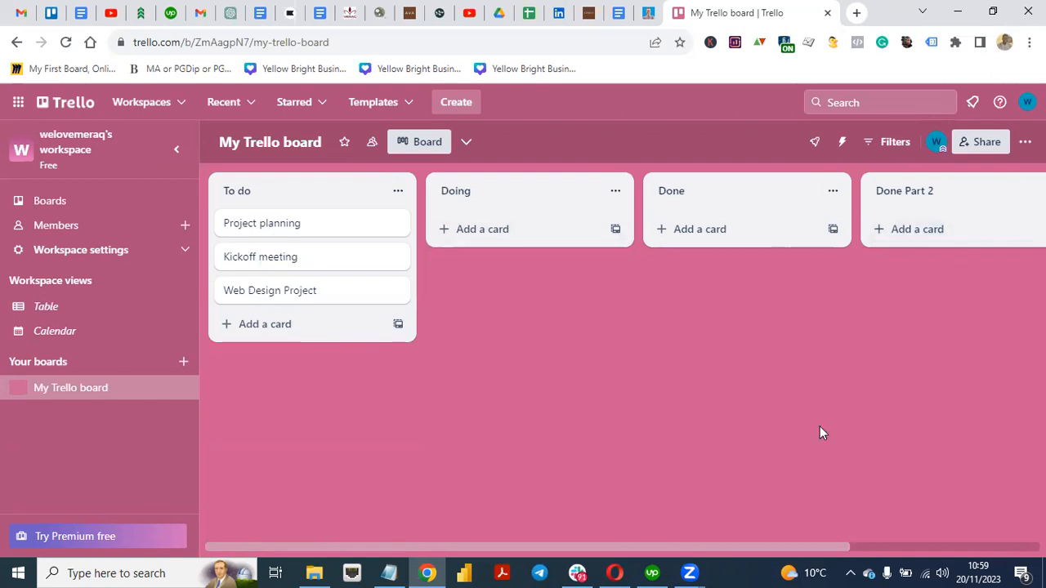
{"action": "left_click_drag", "start_coordinate": [757, 548], "coordinate": [859, 488]}
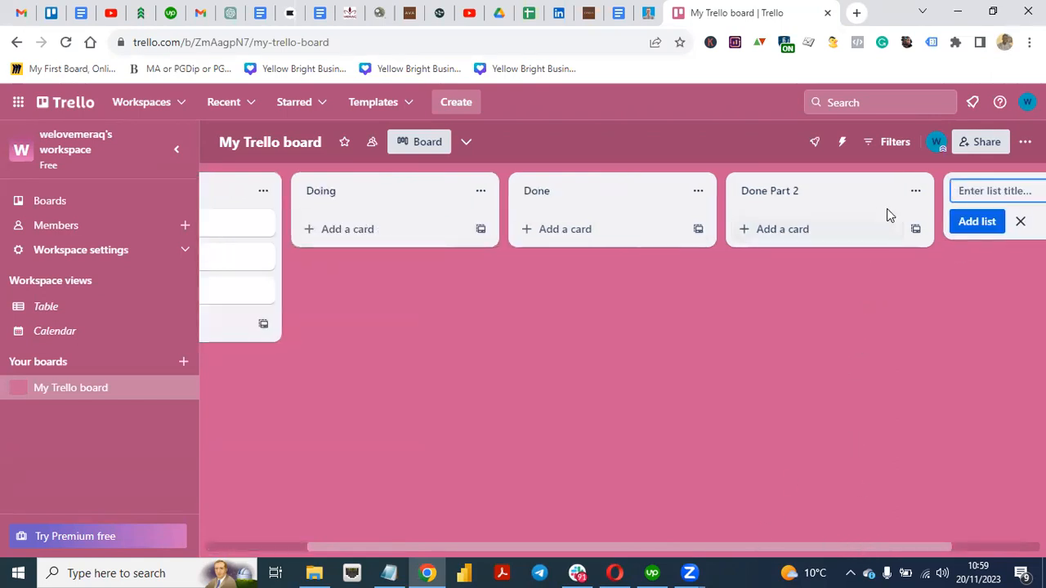
Step: Archive the 'Done Part 2' list, closing the news window that popped up
{"action": "left_click", "coordinate": [915, 193]}
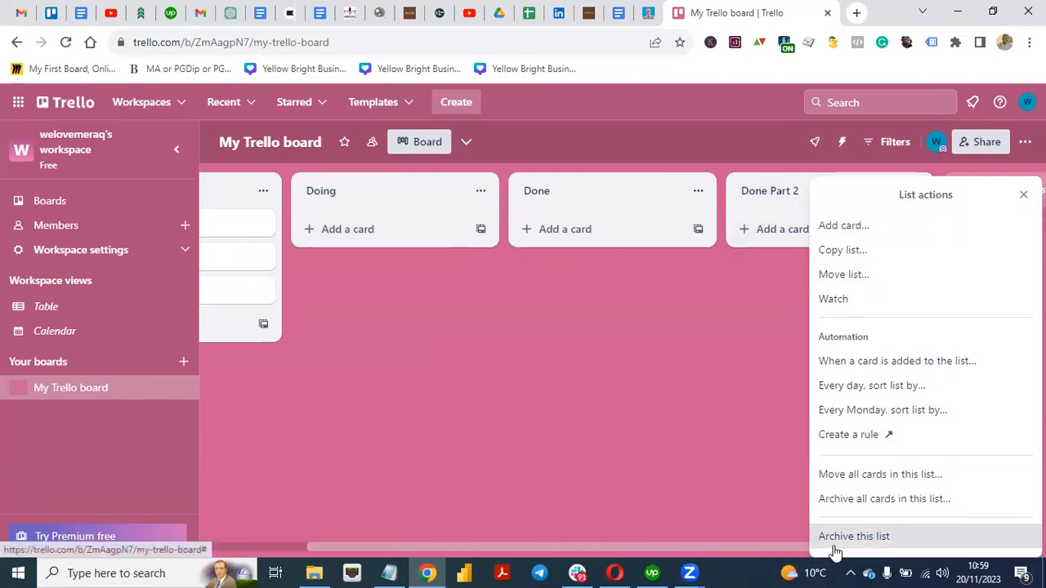
{"action": "left_click", "coordinate": [854, 536]}
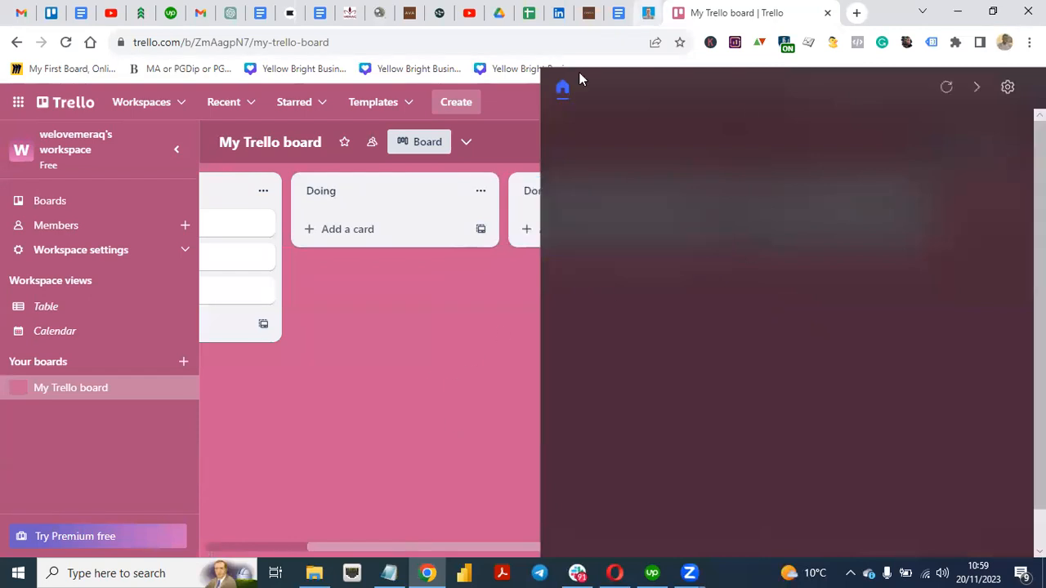
{"action": "left_click", "coordinate": [562, 88]}
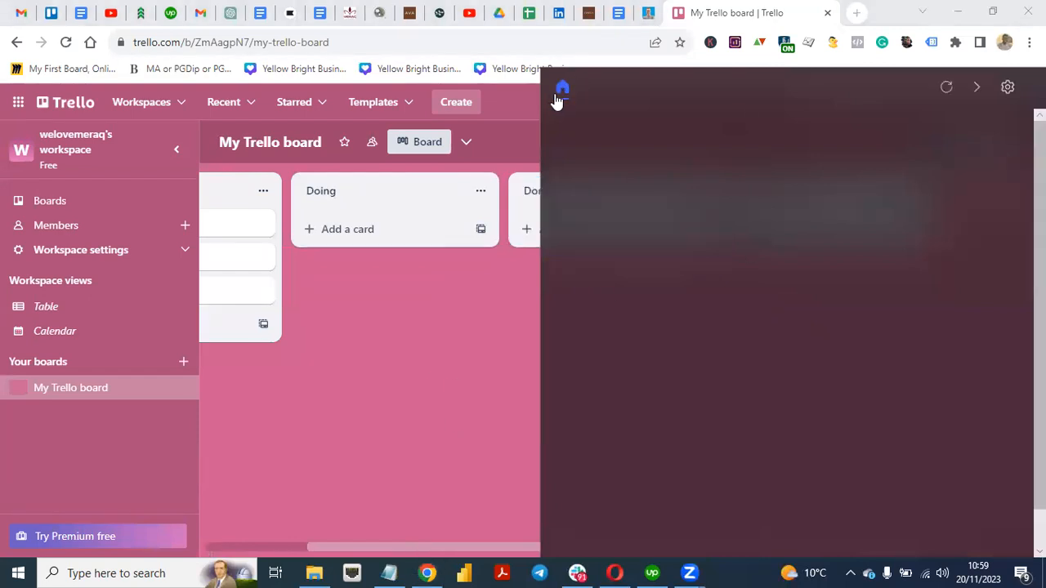
{"action": "left_click", "coordinate": [556, 97]}
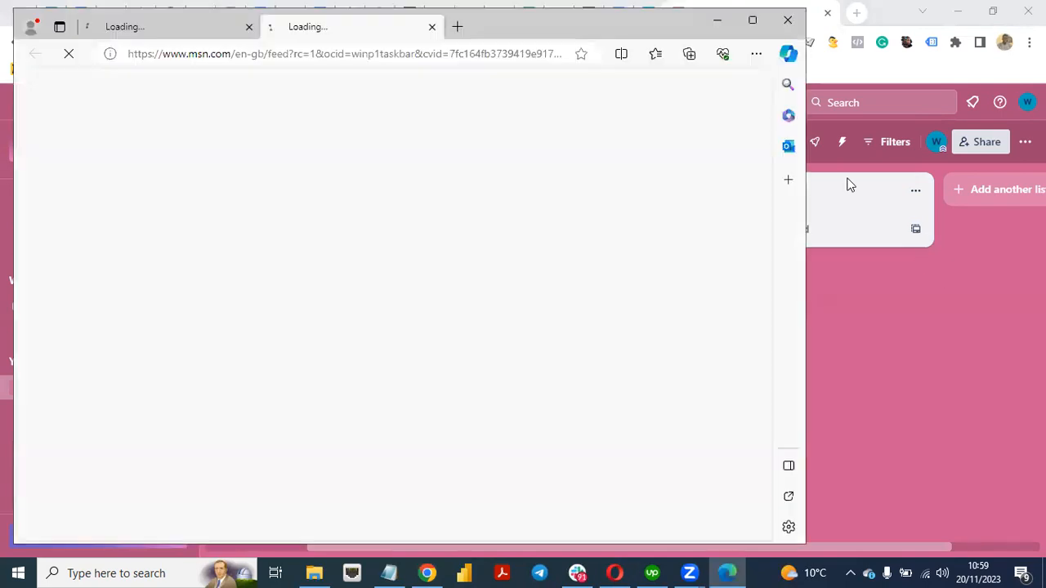
{"action": "left_click", "coordinate": [721, 23]}
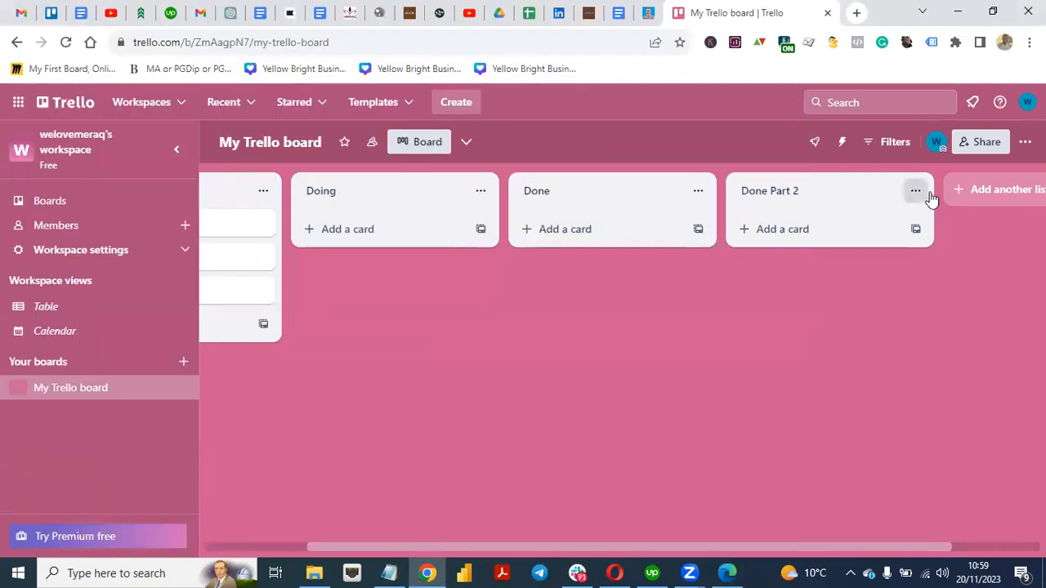
{"action": "left_click", "coordinate": [917, 193]}
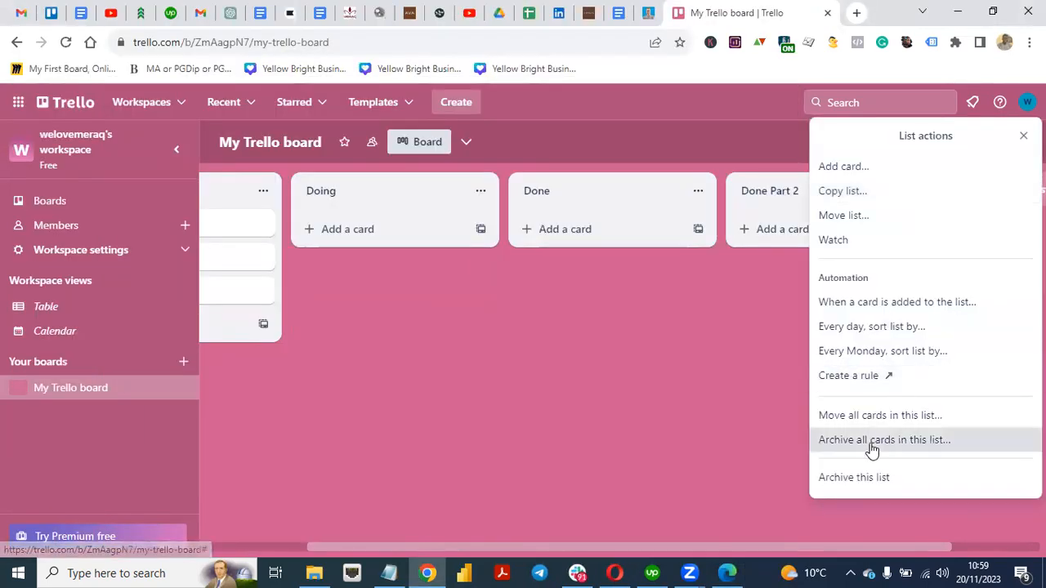
{"action": "left_click", "coordinate": [847, 480]}
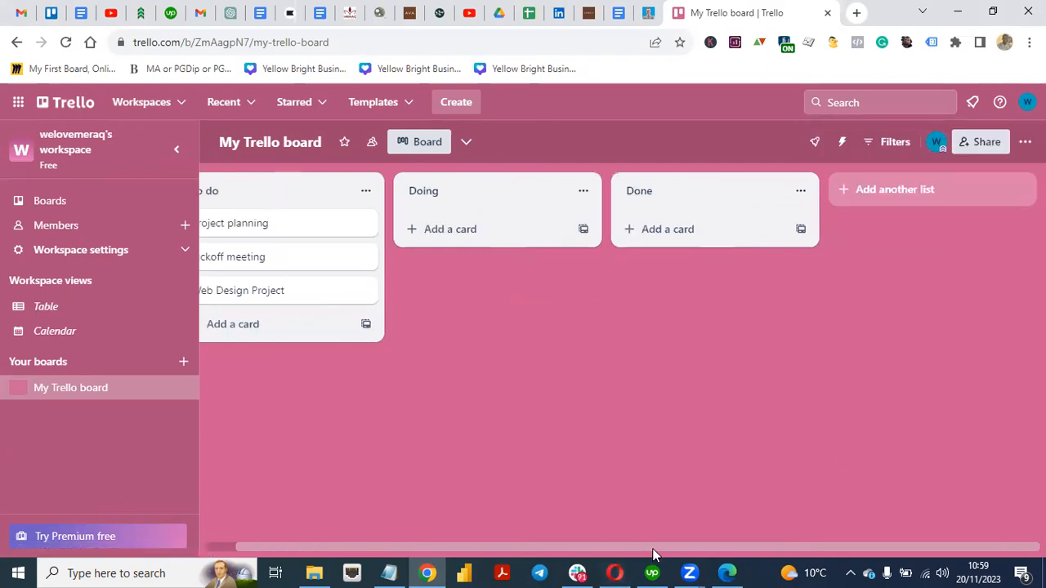
{"action": "left_click_drag", "start_coordinate": [651, 550], "coordinate": [482, 531]}
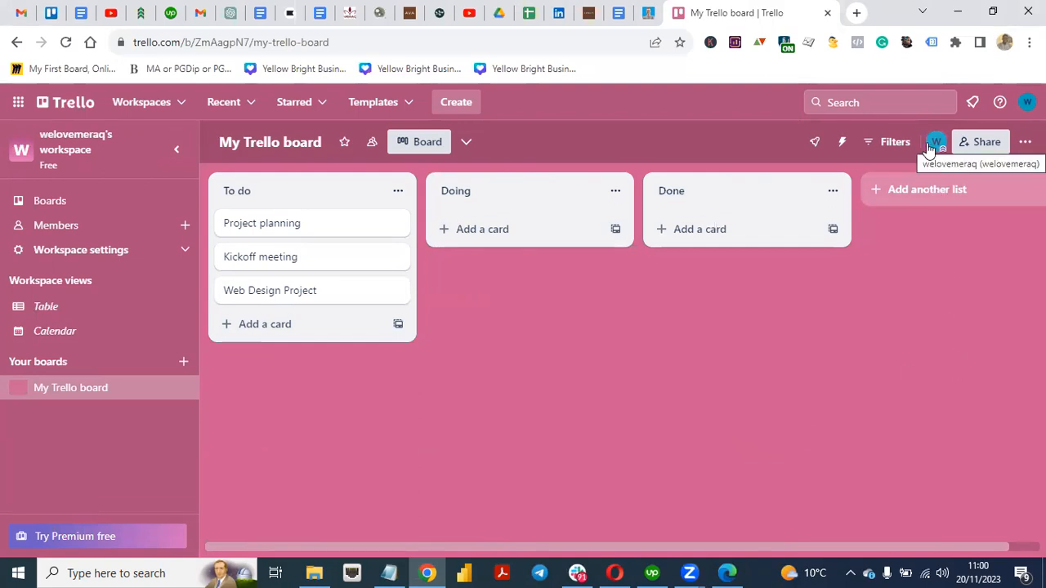
Step: Bring up the Change background choices from the board's '...' menu
{"action": "left_click", "coordinate": [1025, 141]}
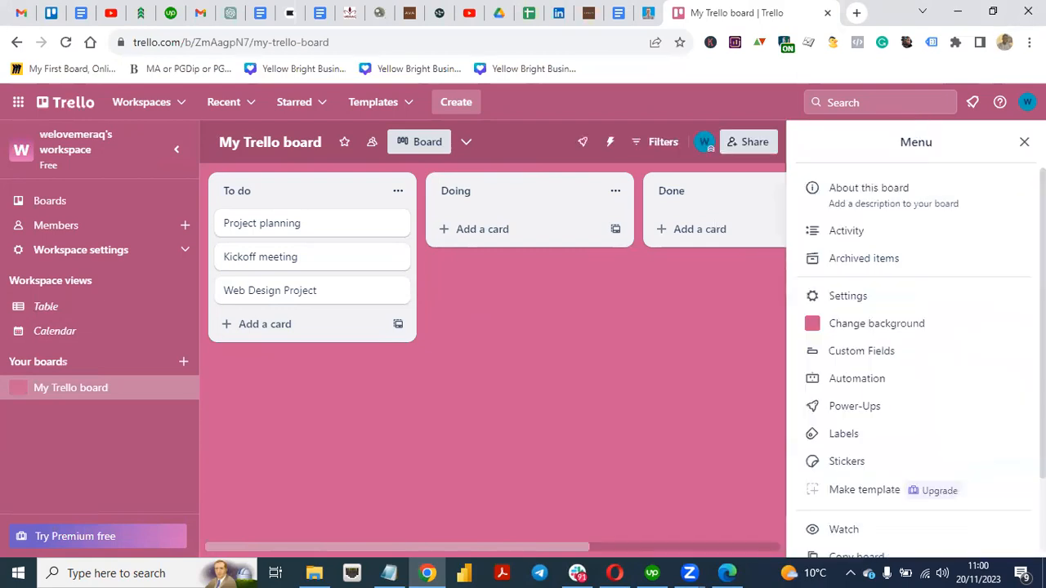
{"action": "left_click", "coordinate": [1024, 142]}
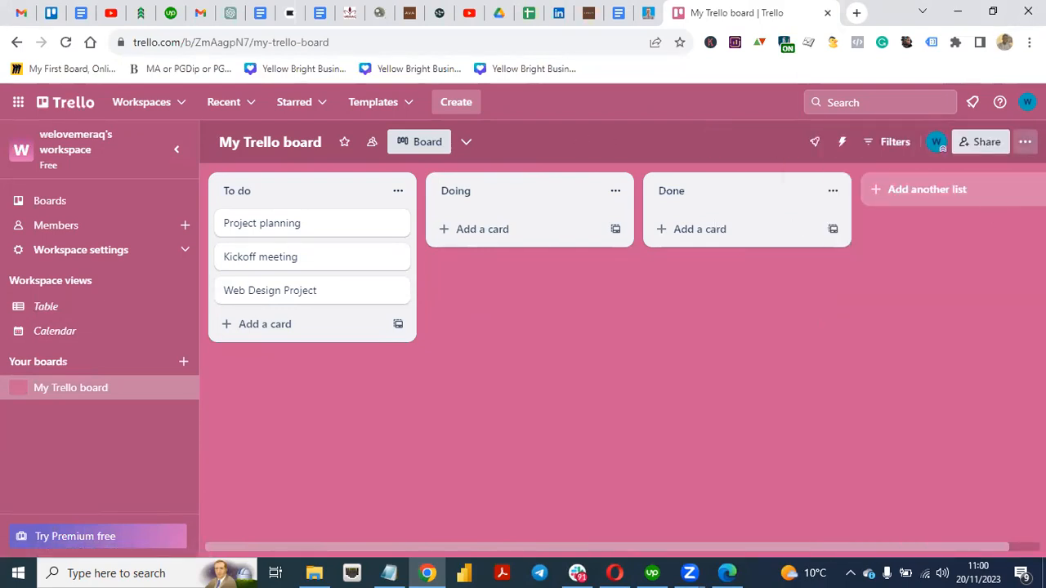
{"action": "left_click", "coordinate": [1025, 142]}
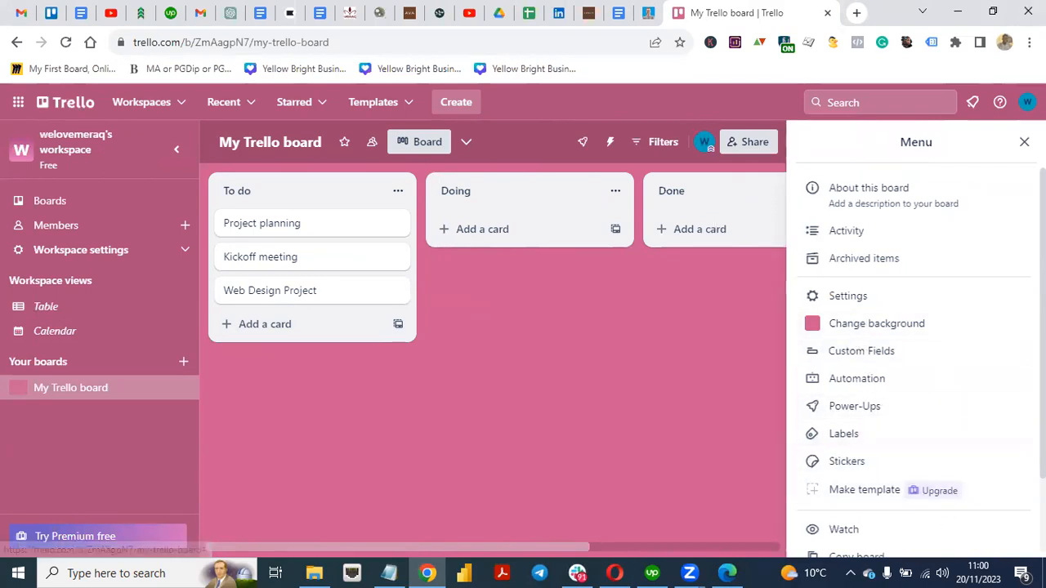
{"action": "scroll", "coordinate": [916, 351], "scroll_direction": "down", "scroll_amount": 2}
{"action": "scroll", "coordinate": [915, 351], "scroll_direction": "up", "scroll_amount": 2}
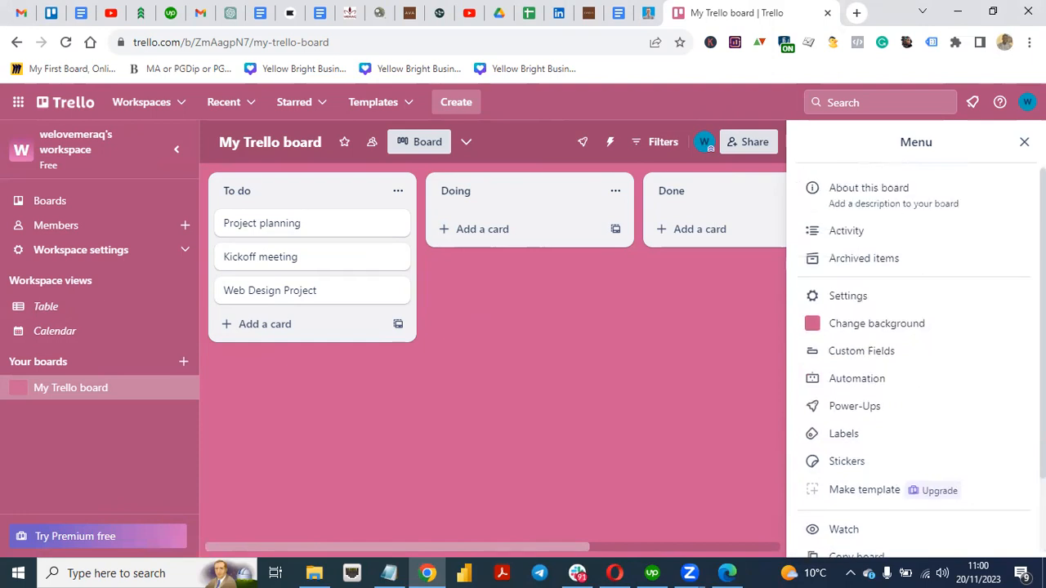
{"action": "left_click", "coordinate": [847, 334]}
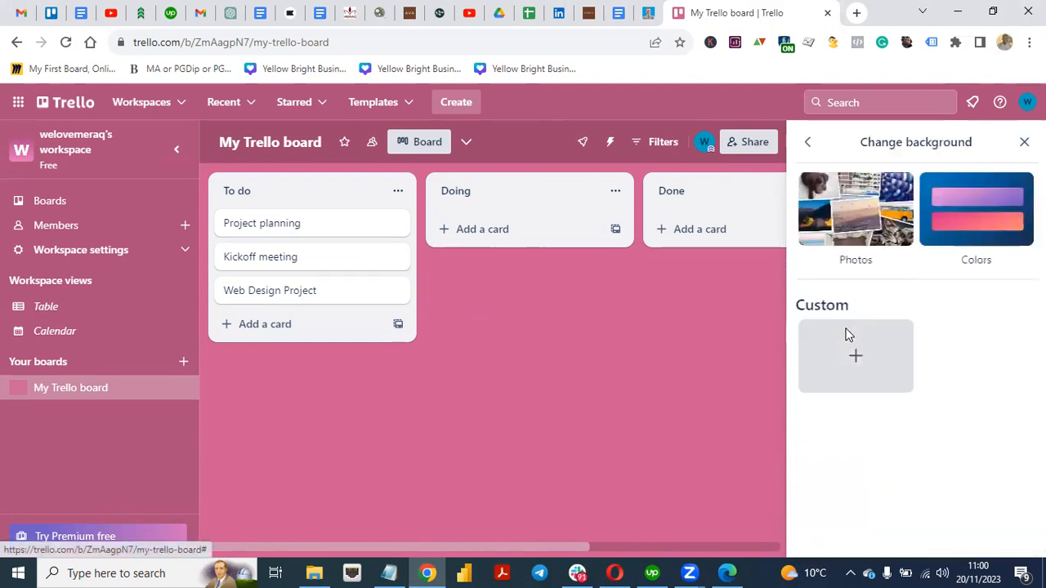
Step: Apply the mountain photo background, then try the orange gradient colour instead
{"action": "left_click", "coordinate": [866, 232]}
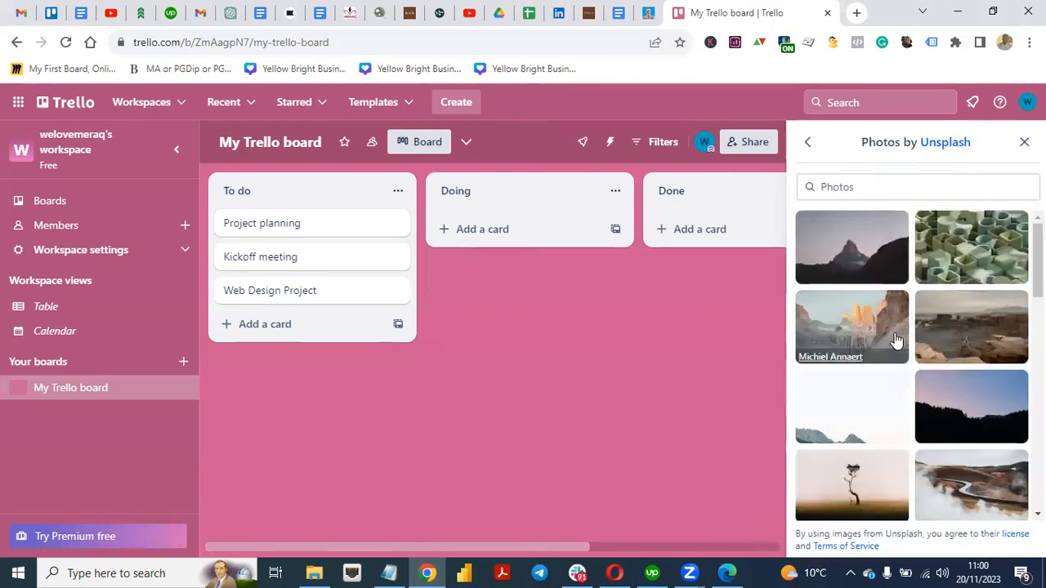
{"action": "left_click", "coordinate": [858, 261]}
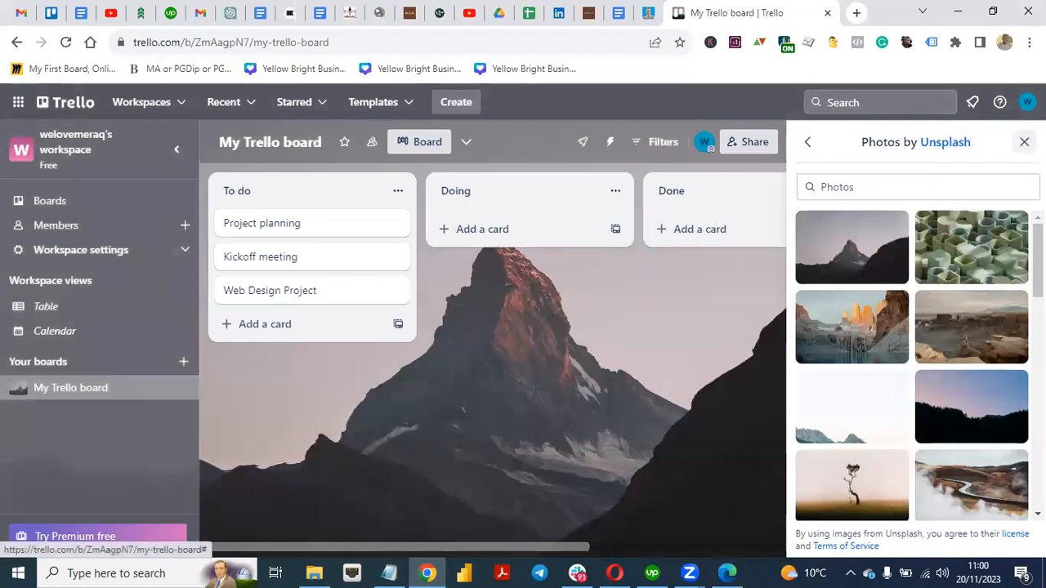
{"action": "left_click", "coordinate": [1024, 143]}
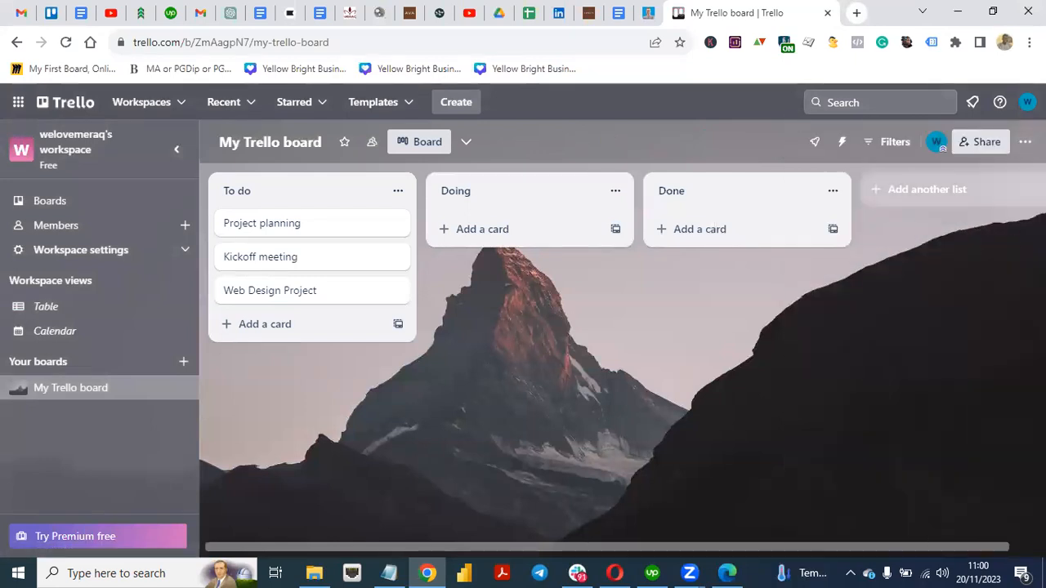
{"action": "left_click", "coordinate": [1025, 142]}
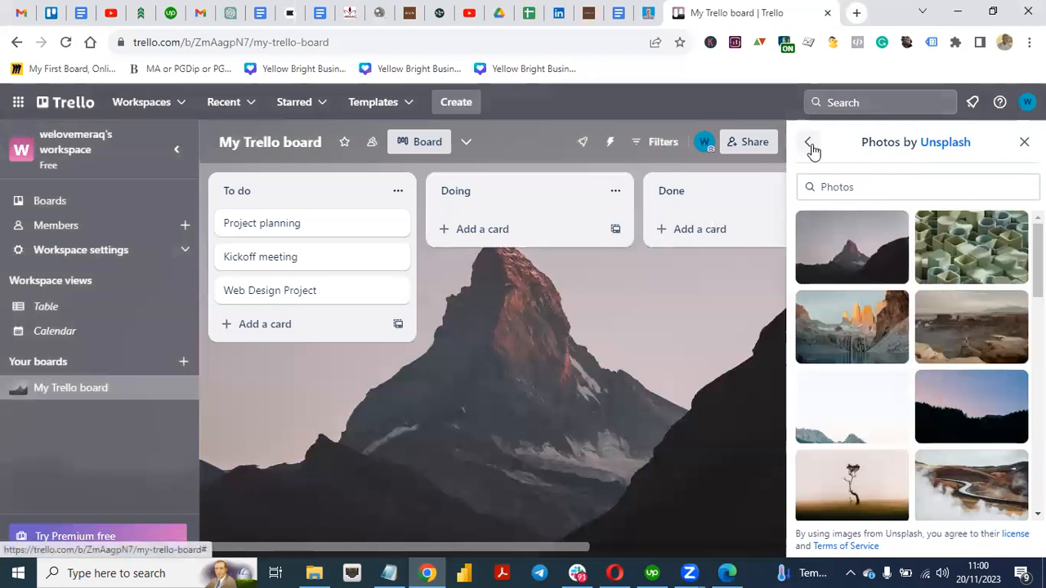
{"action": "left_click", "coordinate": [809, 144]}
{"action": "left_click", "coordinate": [965, 214]}
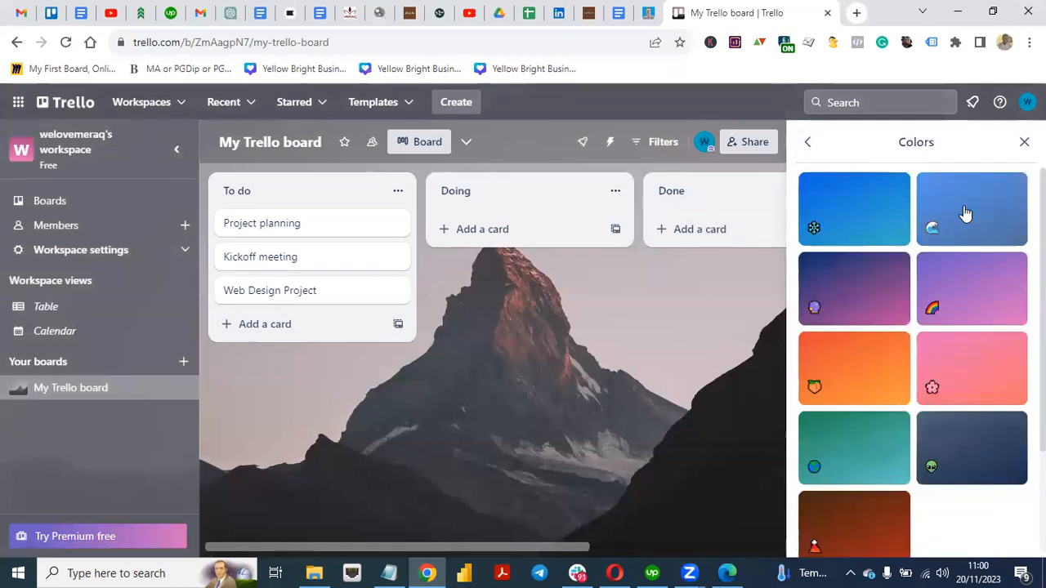
{"action": "left_click", "coordinate": [849, 370]}
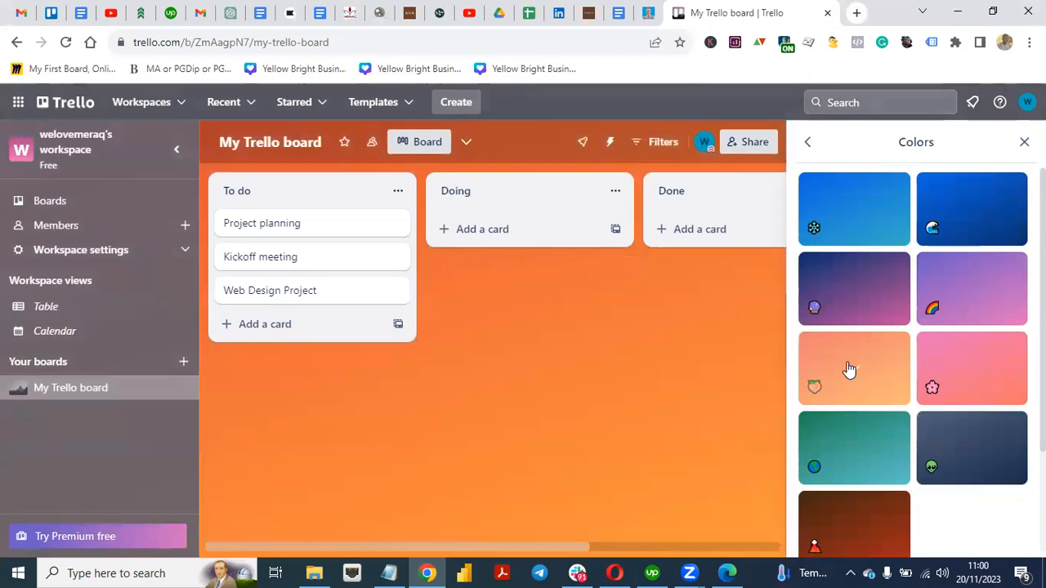
Step: Switch the board background back to the mountain peak photo
{"action": "left_click", "coordinate": [1020, 142]}
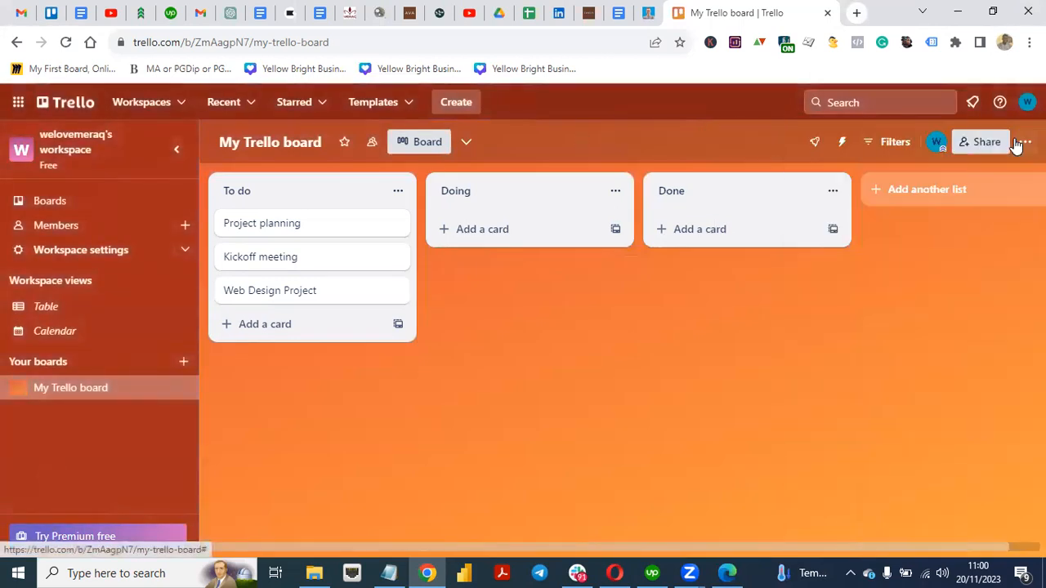
{"action": "left_click", "coordinate": [1025, 142]}
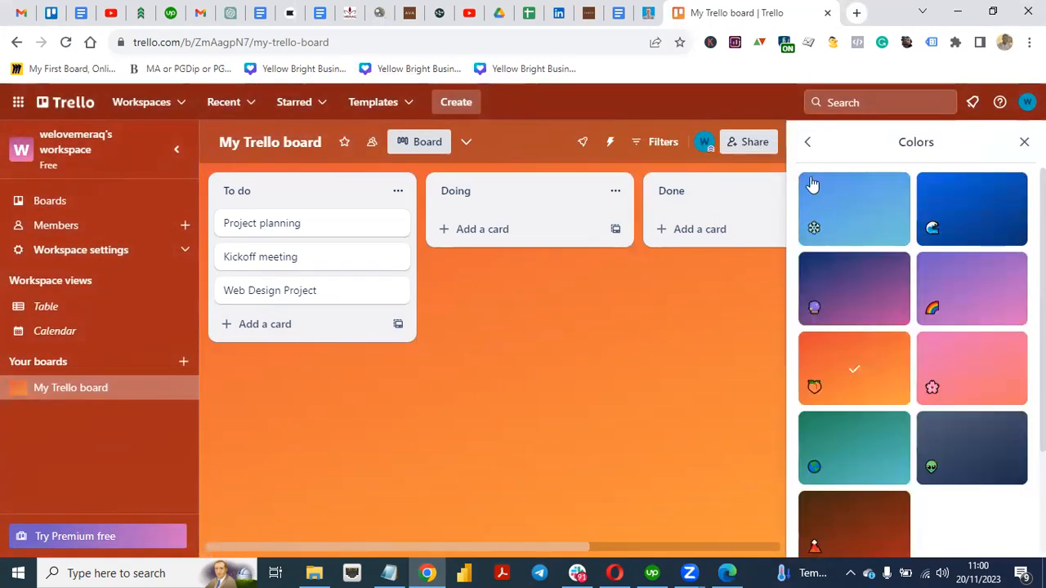
{"action": "left_click", "coordinate": [805, 144]}
{"action": "left_click", "coordinate": [843, 233]}
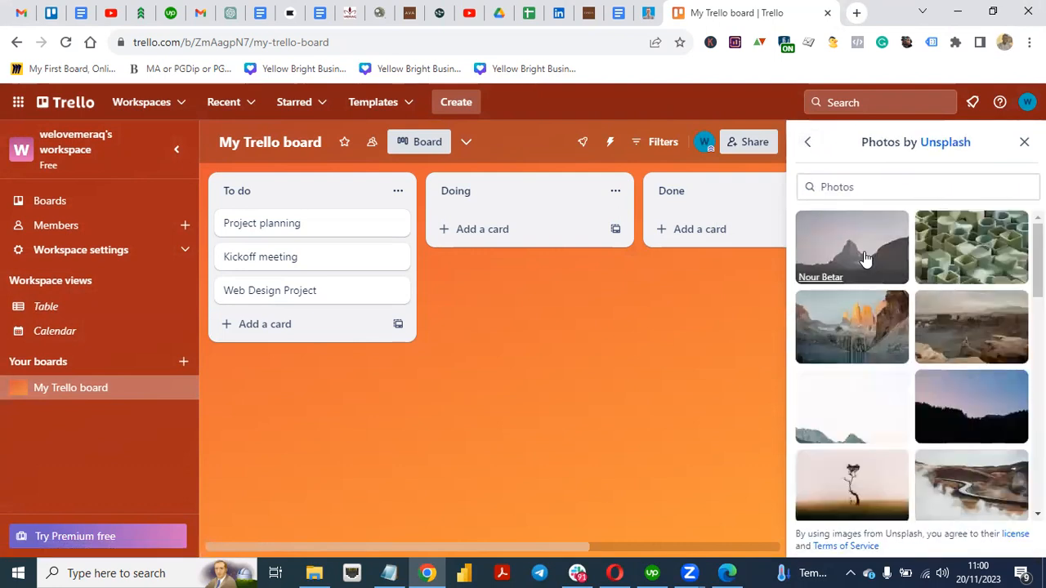
{"action": "left_click", "coordinate": [862, 257]}
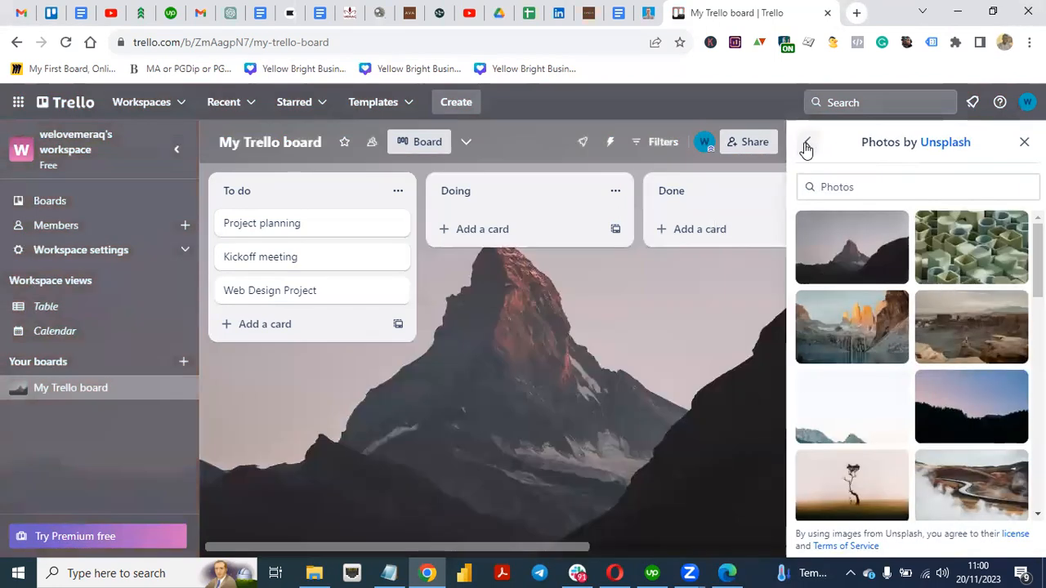
{"action": "left_click", "coordinate": [806, 146]}
{"action": "left_click", "coordinate": [806, 145]}
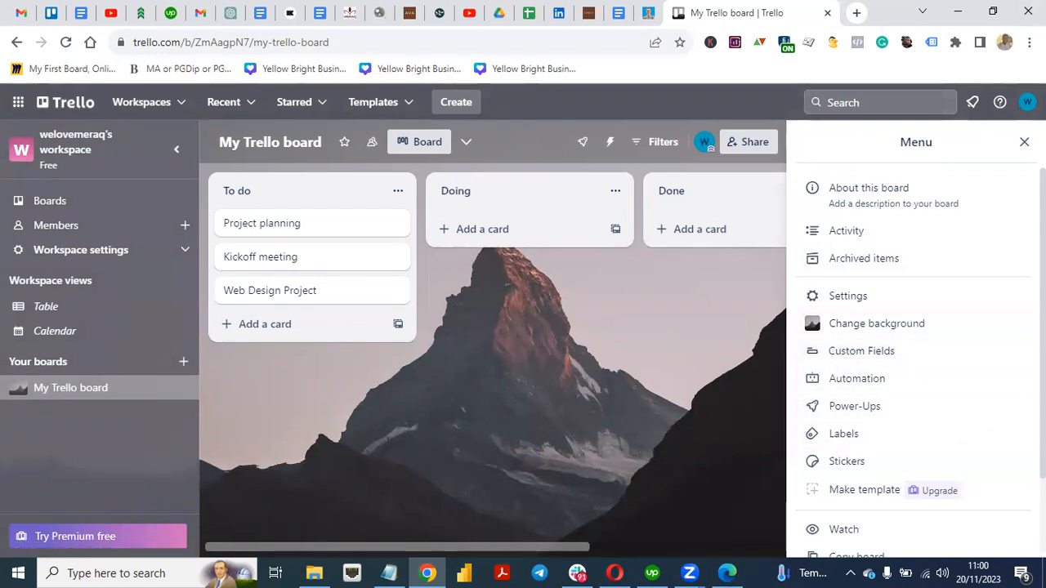
{"action": "scroll", "coordinate": [915, 352], "scroll_direction": "down", "scroll_amount": 1}
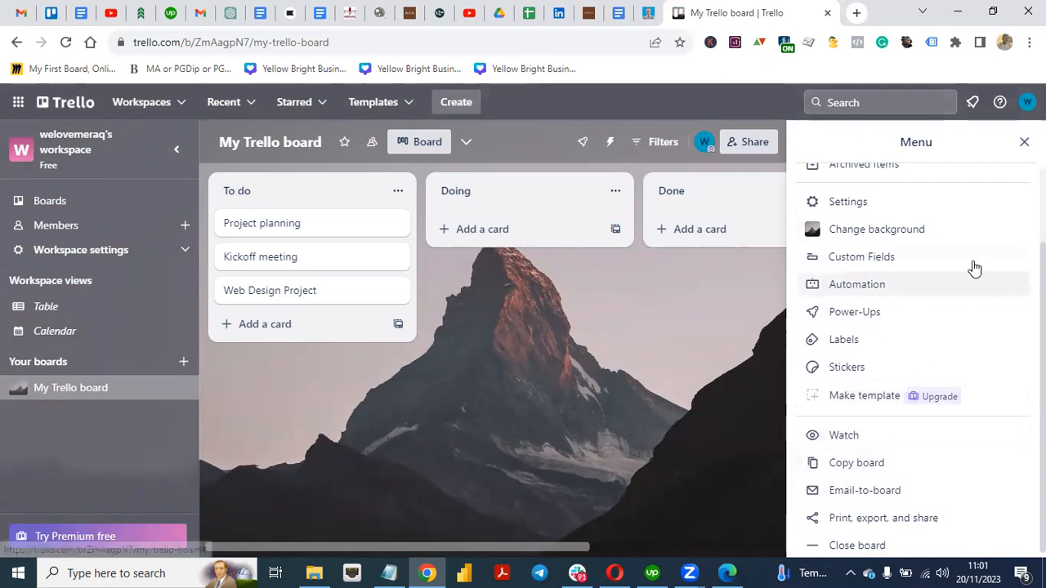
{"action": "left_click", "coordinate": [1024, 141]}
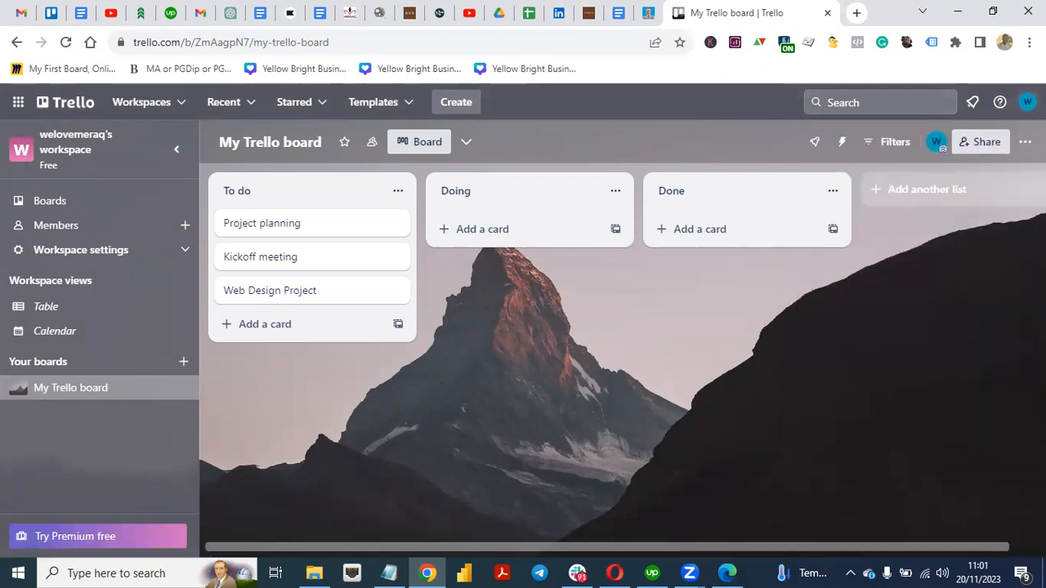
{"action": "left_click", "coordinate": [1028, 101]}
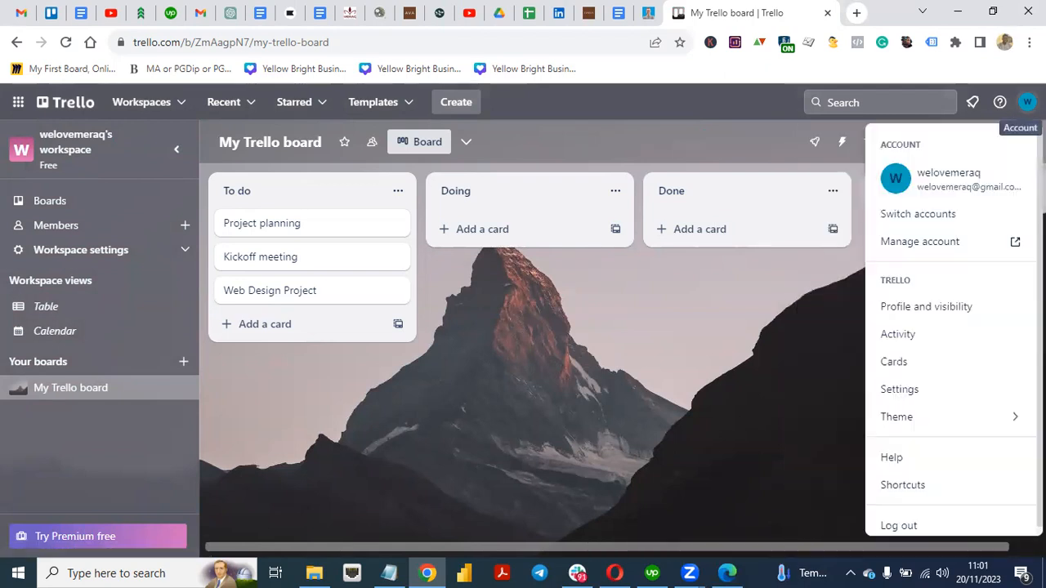
{"action": "left_click", "coordinate": [743, 375]}
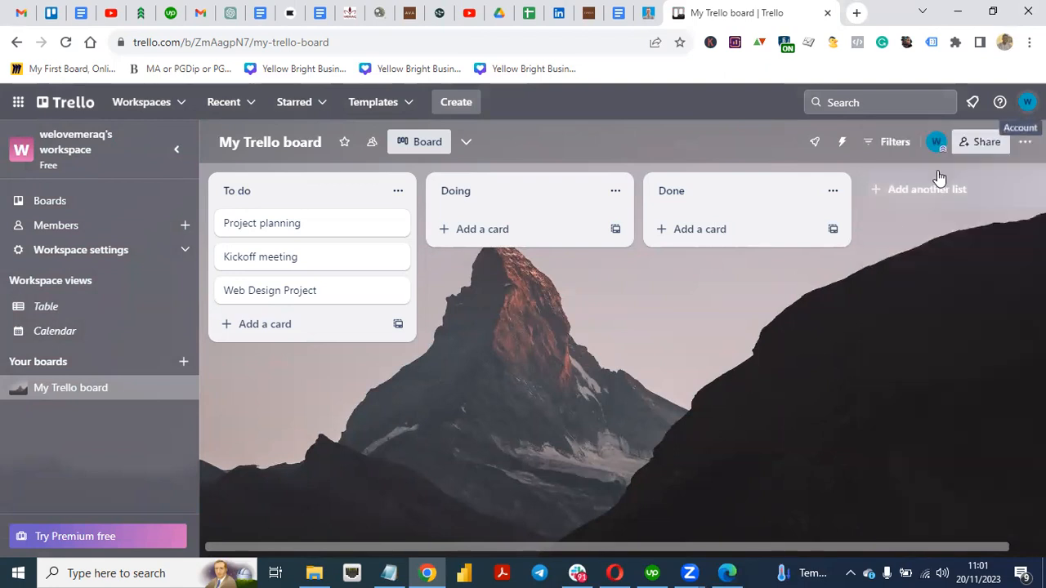
{"action": "left_click", "coordinate": [937, 144]}
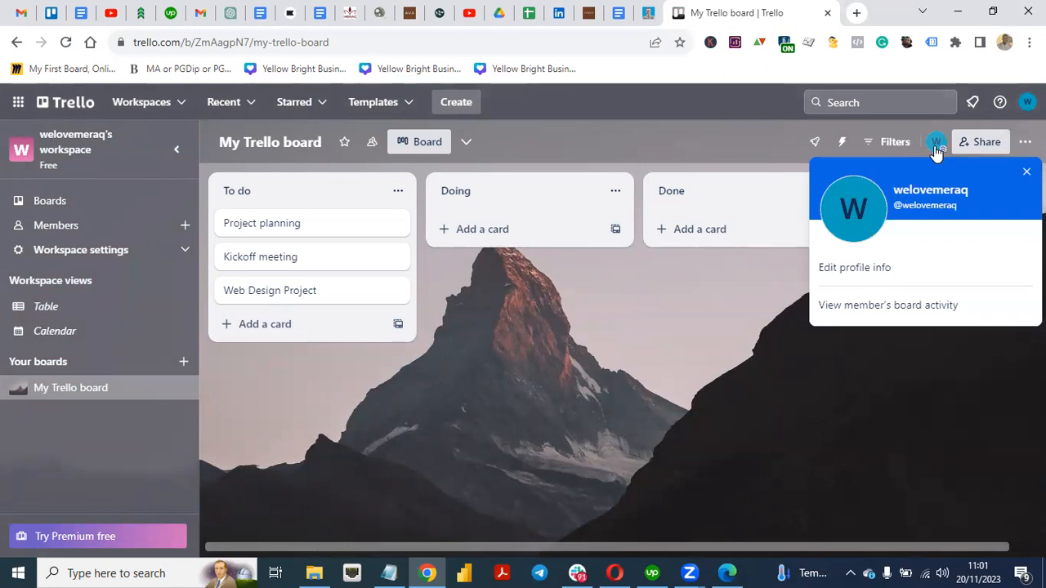
{"action": "left_click", "coordinate": [760, 360]}
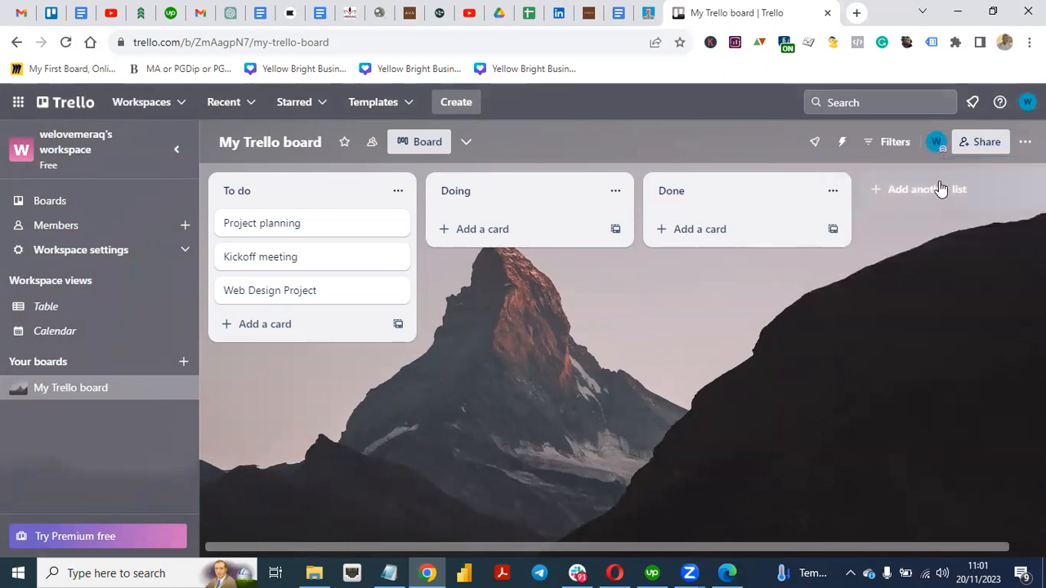
{"action": "left_click", "coordinate": [1025, 141]}
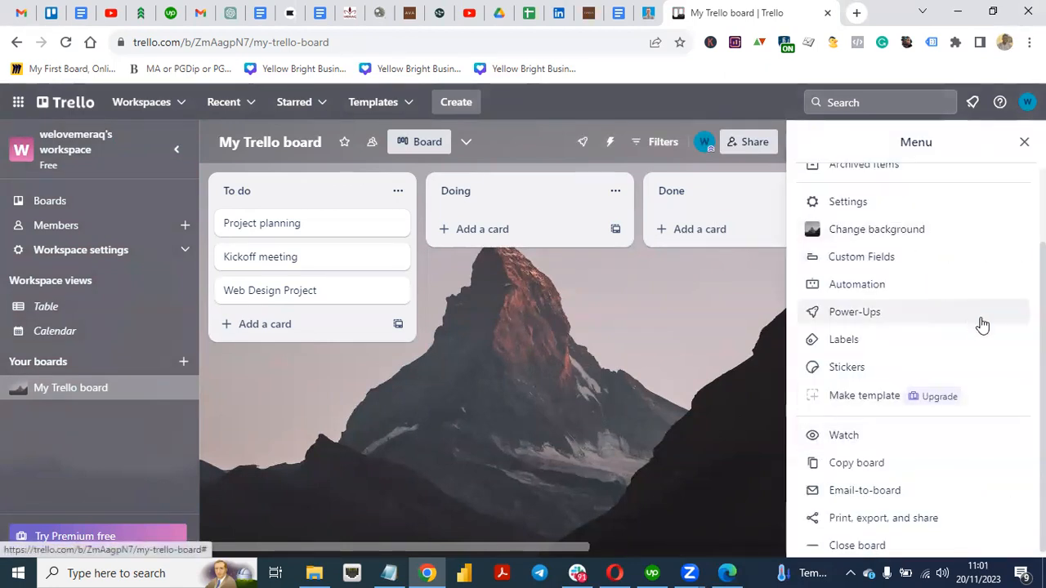
{"action": "scroll", "coordinate": [981, 327], "scroll_direction": "up", "scroll_amount": 1}
{"action": "scroll", "coordinate": [900, 367], "scroll_direction": "down", "scroll_amount": 1}
{"action": "scroll", "coordinate": [899, 367], "scroll_direction": "up", "scroll_amount": 2}
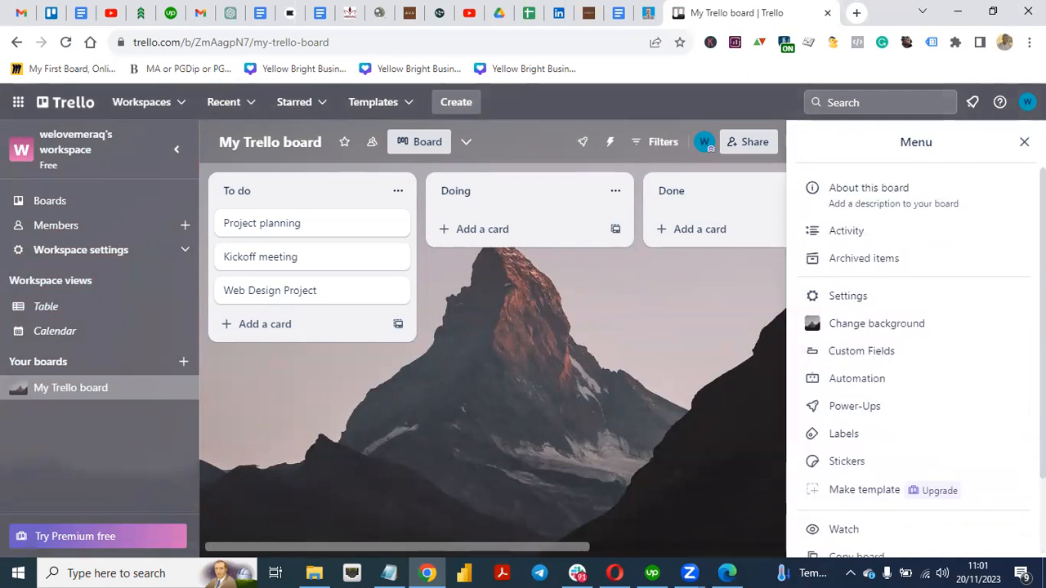
{"action": "left_click", "coordinate": [853, 354]}
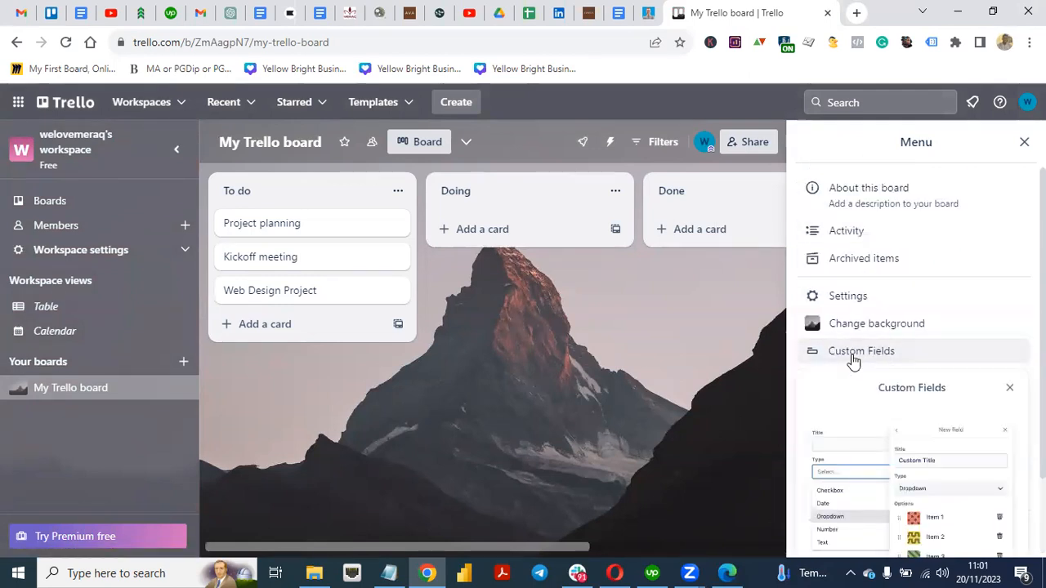
{"action": "scroll", "coordinate": [907, 368], "scroll_direction": "down", "scroll_amount": 2}
{"action": "scroll", "coordinate": [908, 367], "scroll_direction": "up", "scroll_amount": 2}
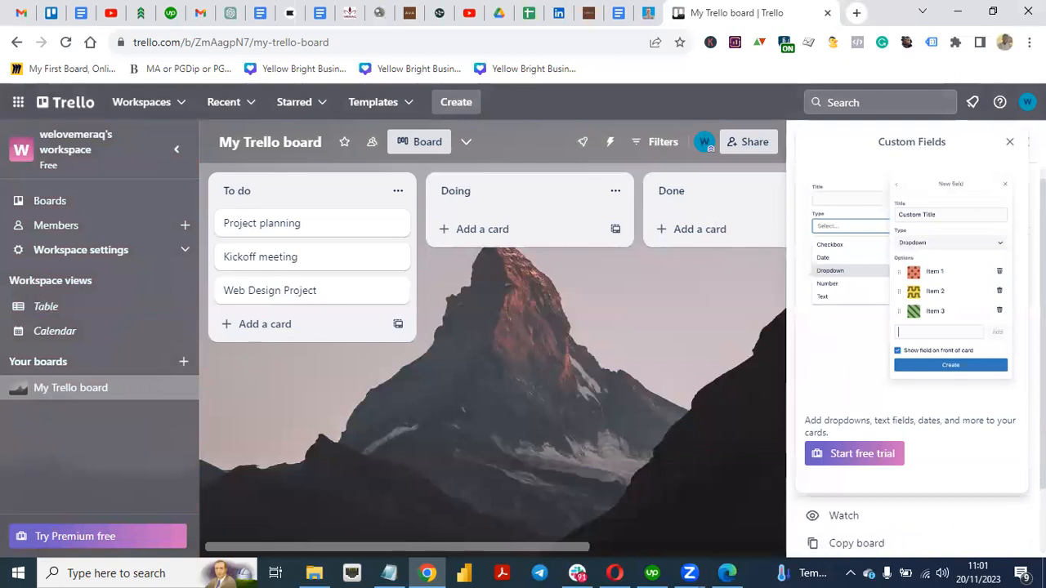
{"action": "left_click", "coordinate": [1010, 141]}
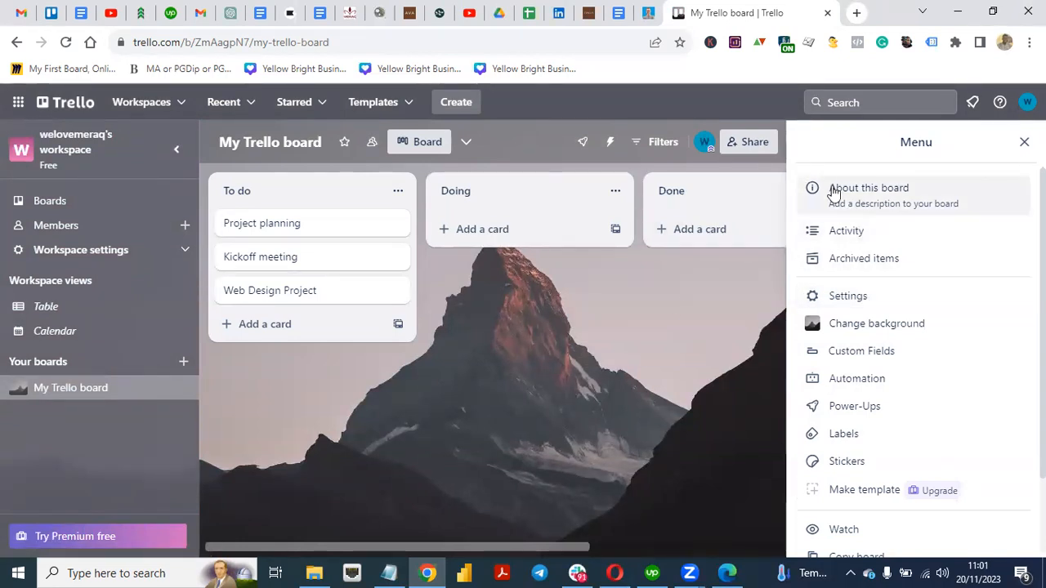
Step: Save an About-board description: manages the web design project, assigns tasks, monitors progress
{"action": "left_click", "coordinate": [879, 200]}
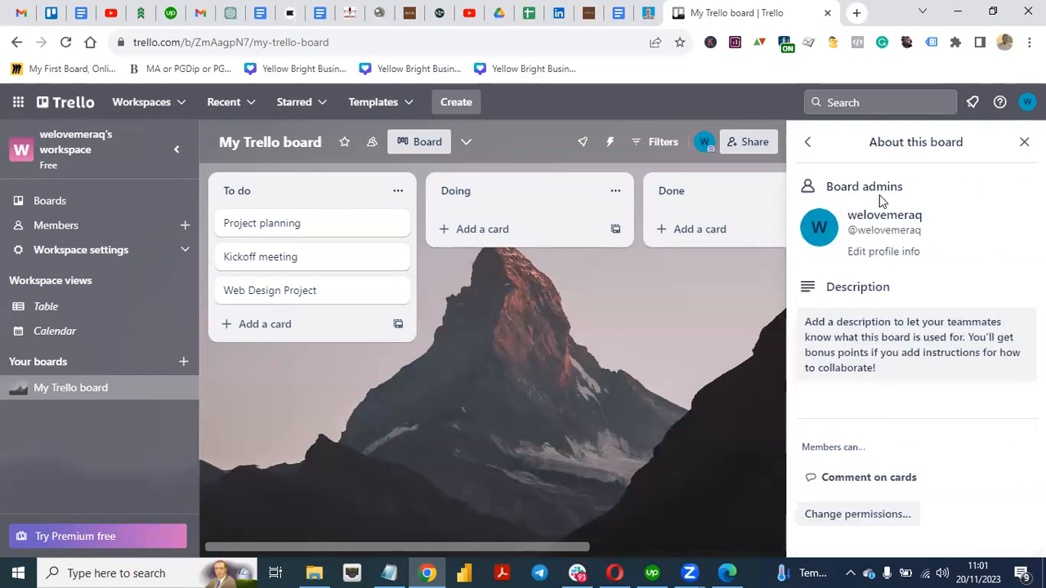
{"action": "left_click", "coordinate": [901, 319]}
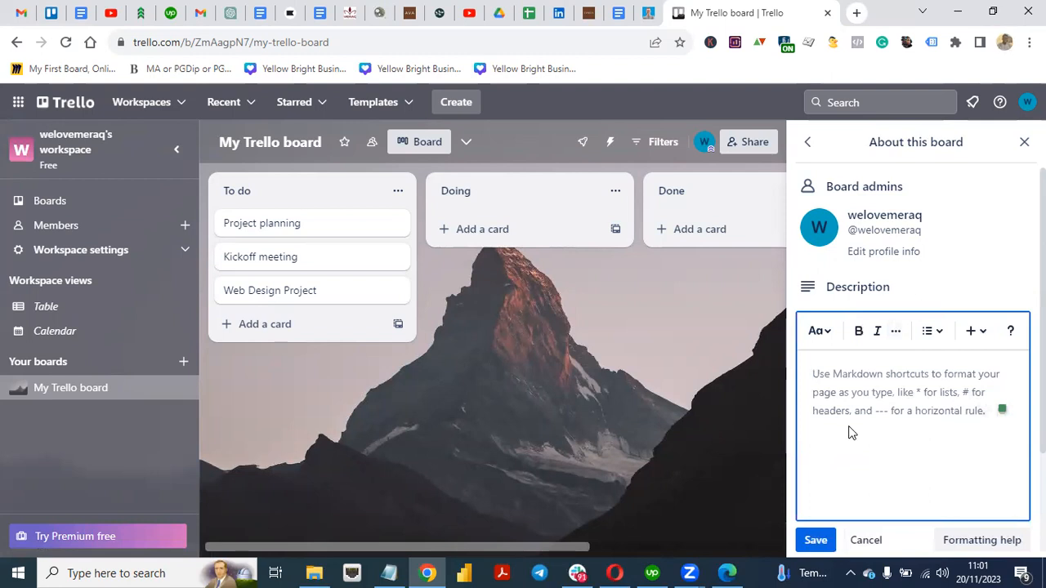
{"action": "type", "text": "This"}
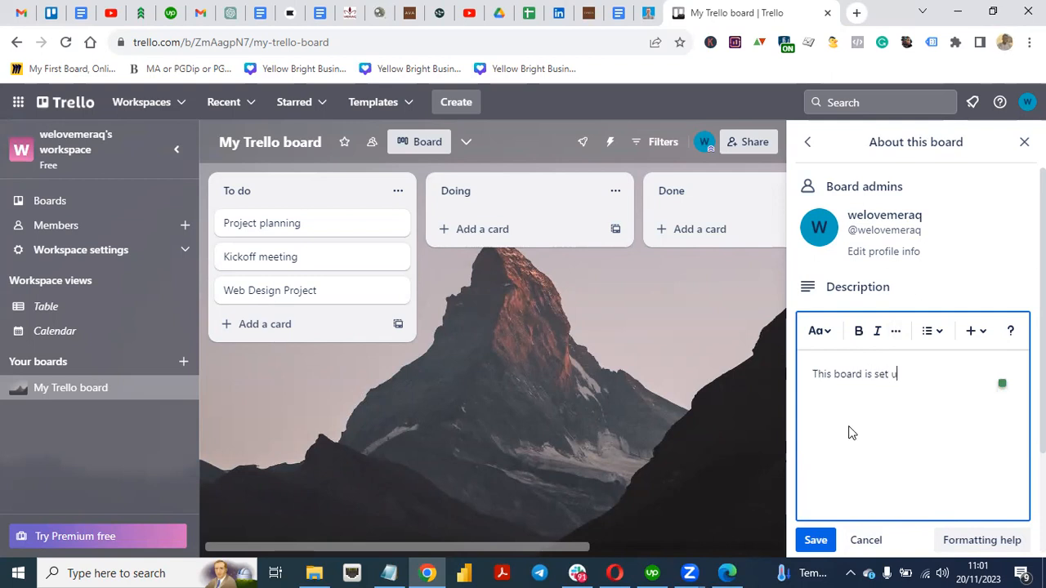
{"action": "type", "text": "board is set up to manage the web design proje"}
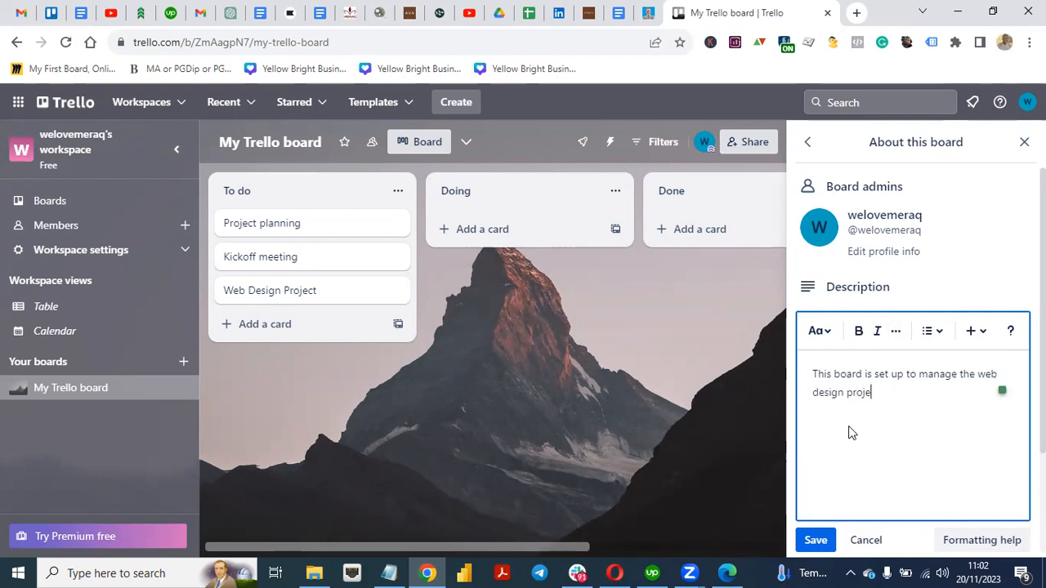
{"action": "type", "text": "ig"}
{"action": "type", "text": "n taskjs"}
{"action": "type", "text": "s "}
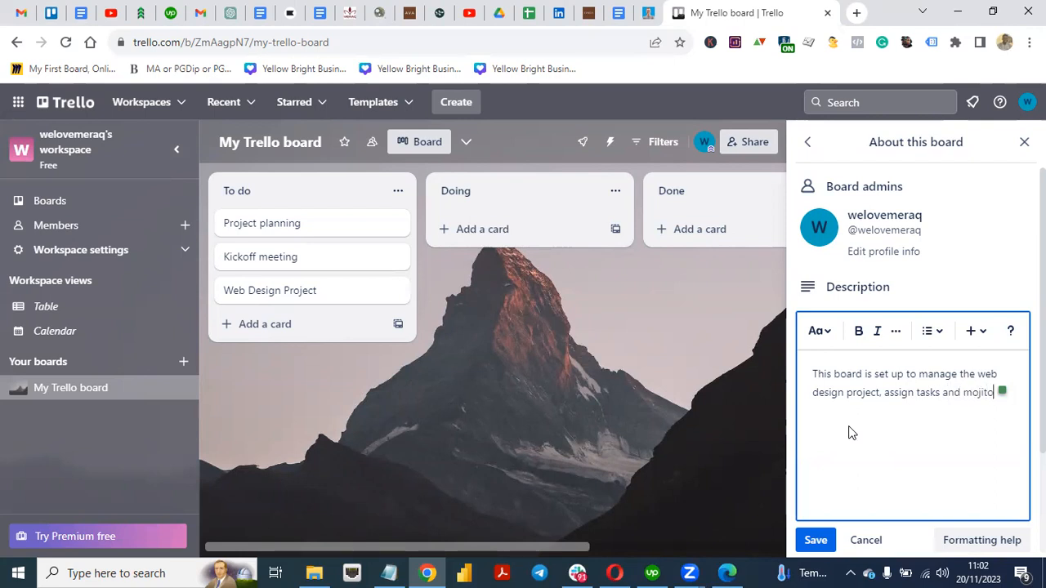
{"action": "type", "text": "and monito"}
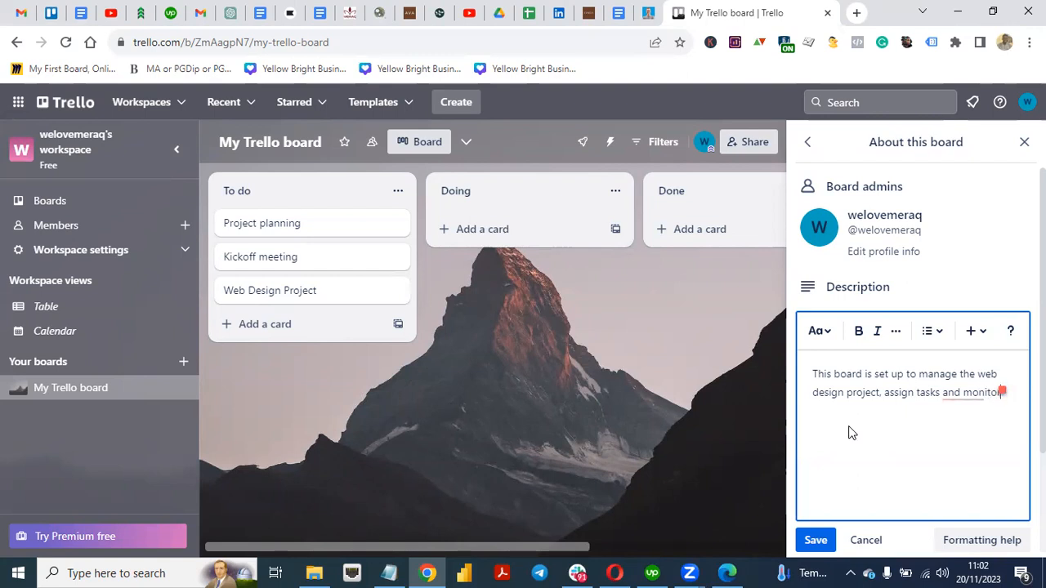
{"action": "type", "text": "r the project progress"}
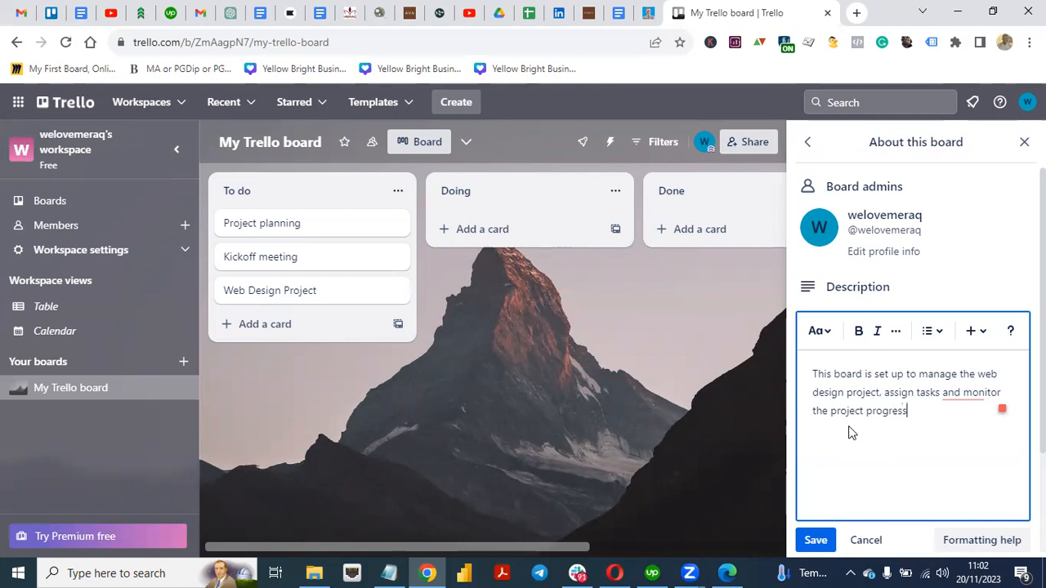
{"action": "left_click", "coordinate": [815, 539]}
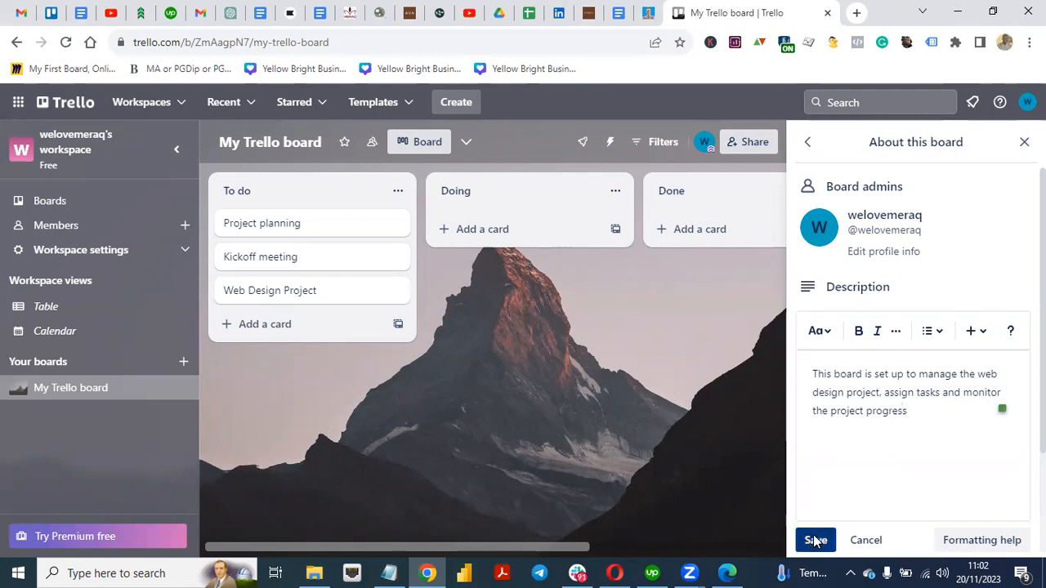
{"action": "left_click", "coordinate": [808, 144]}
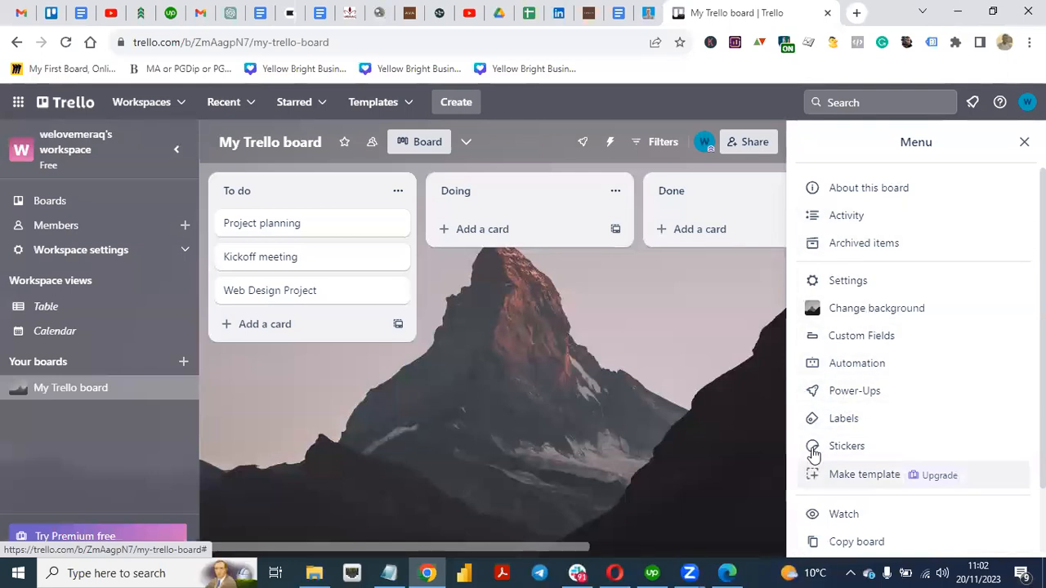
Step: Close the board menu, peek at the other board views, and expand the Workspace settings options
{"action": "left_click", "coordinate": [1022, 143]}
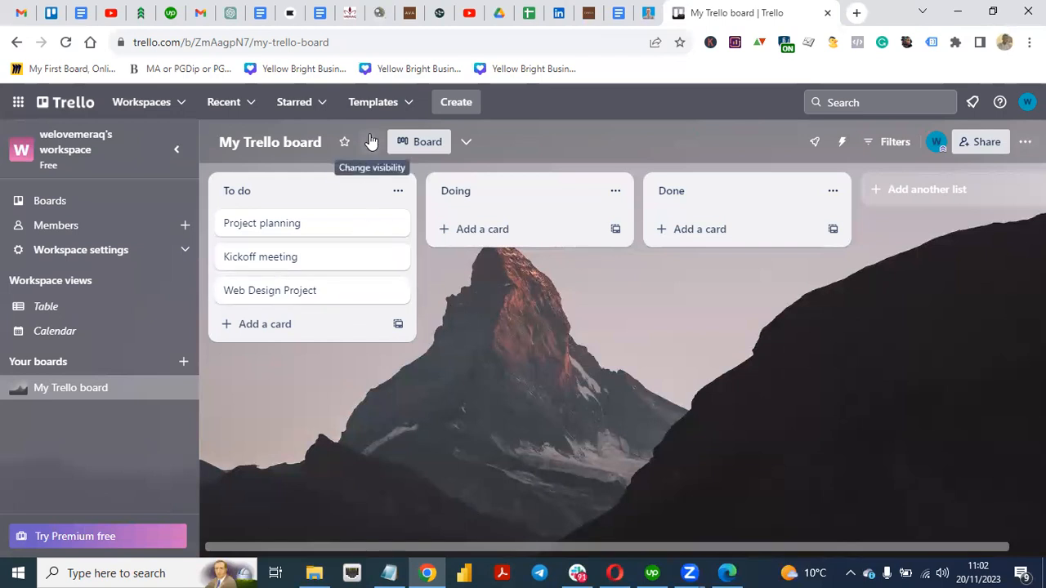
{"action": "left_click", "coordinate": [466, 143]}
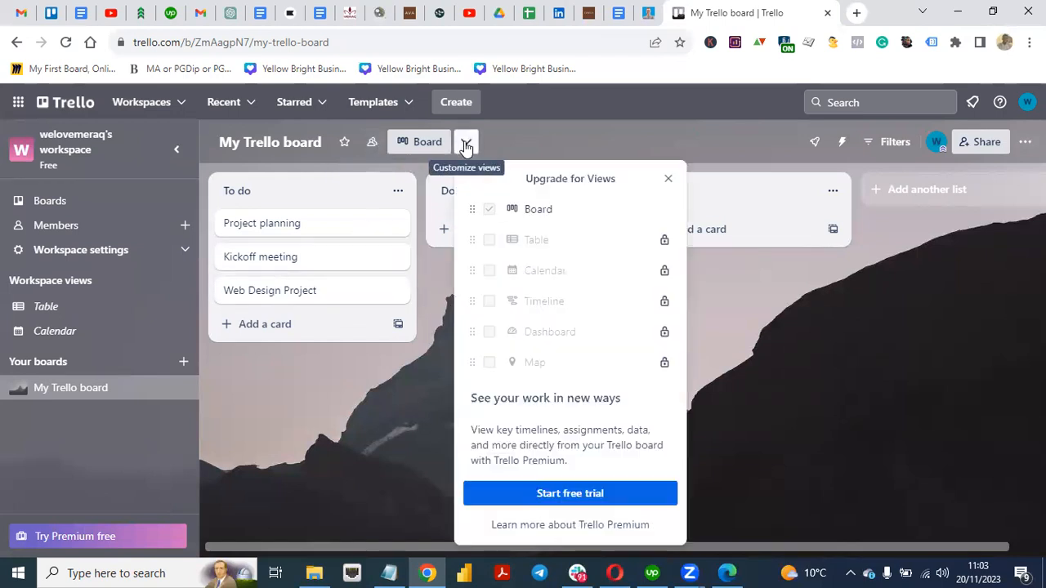
{"action": "left_click", "coordinate": [668, 178]}
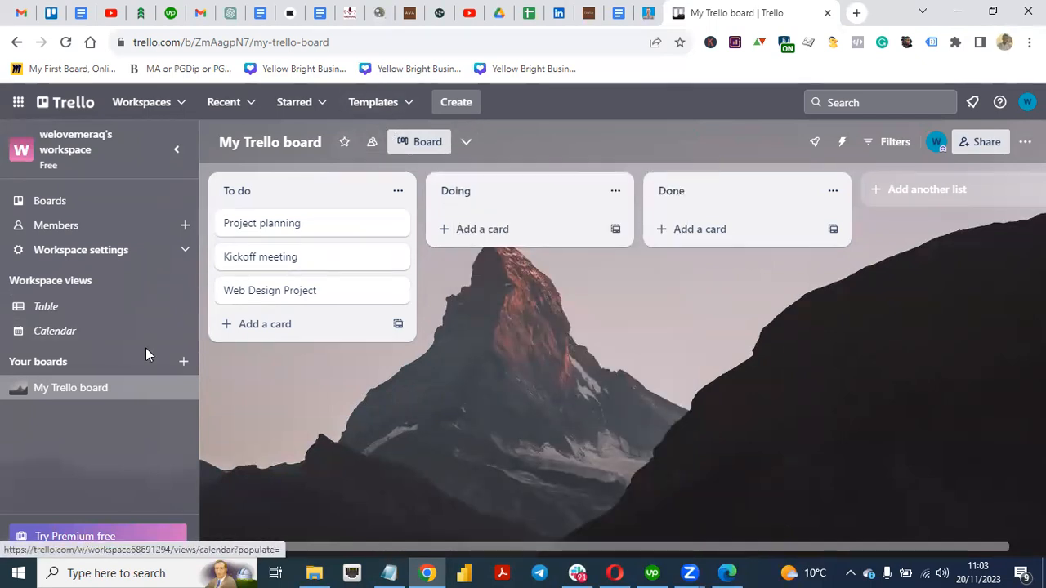
{"action": "left_click", "coordinate": [187, 253]}
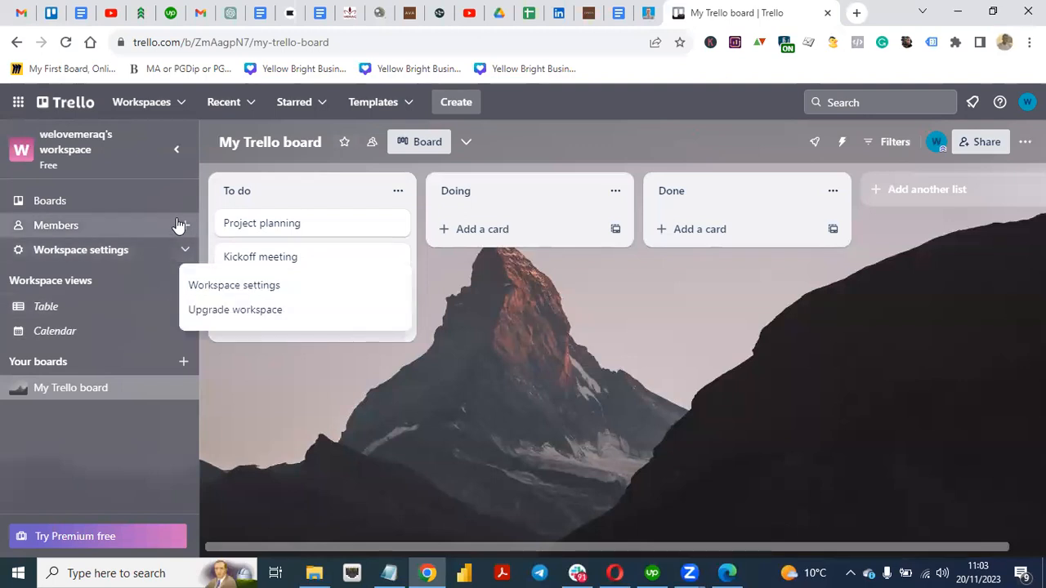
Step: Invite a new member to the workspace by entering their e-mail address and sending the invite
{"action": "left_click", "coordinate": [184, 226]}
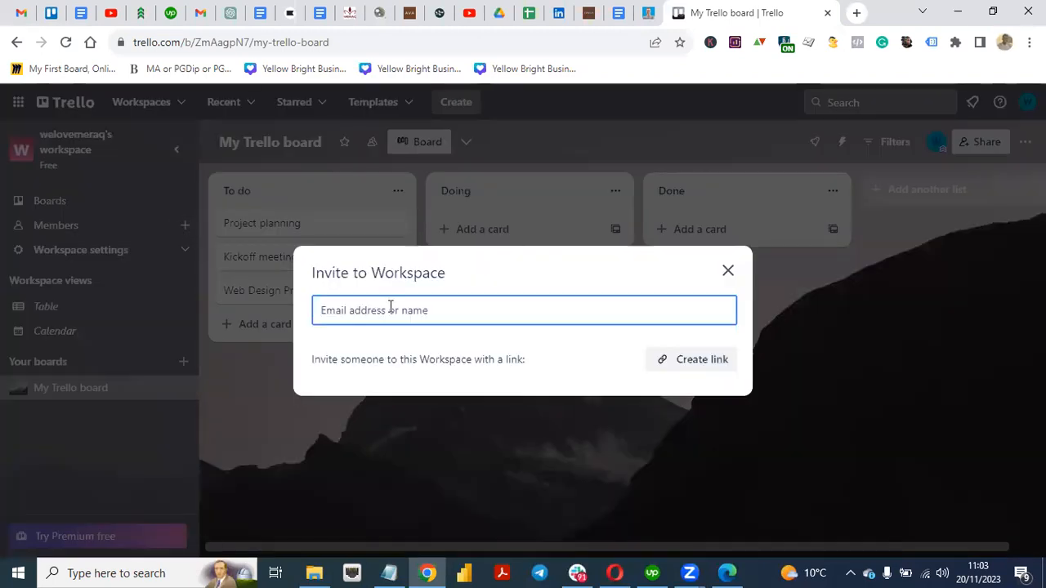
{"action": "left_click", "coordinate": [728, 272]}
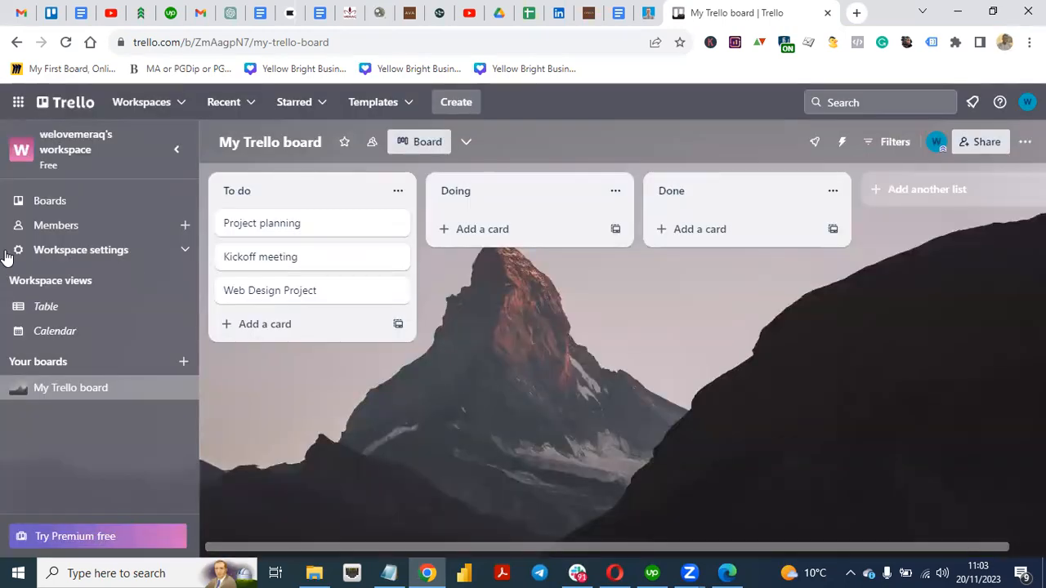
{"action": "left_click", "coordinate": [182, 227]}
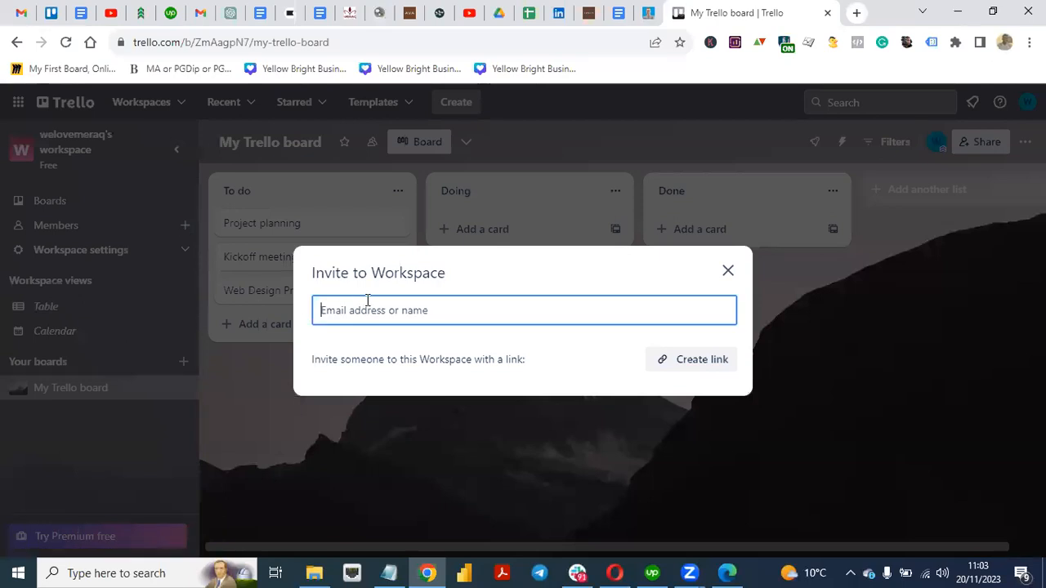
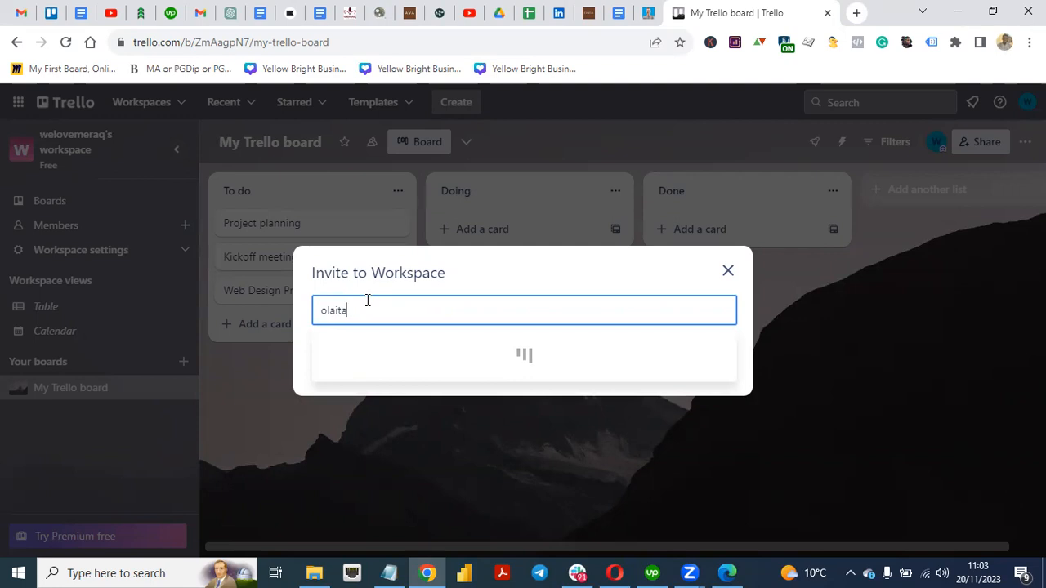
{"action": "left_click", "coordinate": [413, 360]}
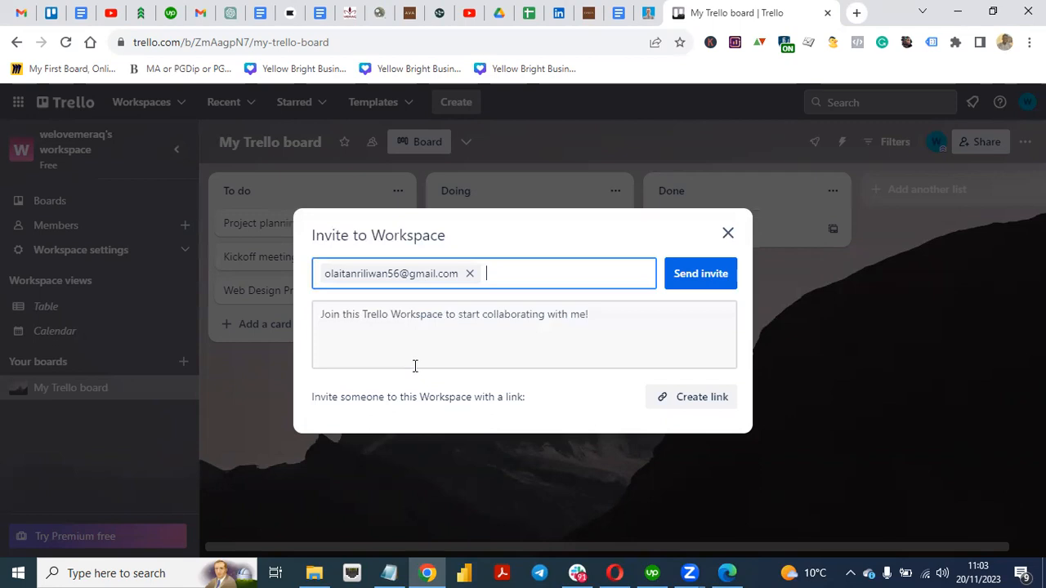
{"action": "left_click", "coordinate": [692, 283]}
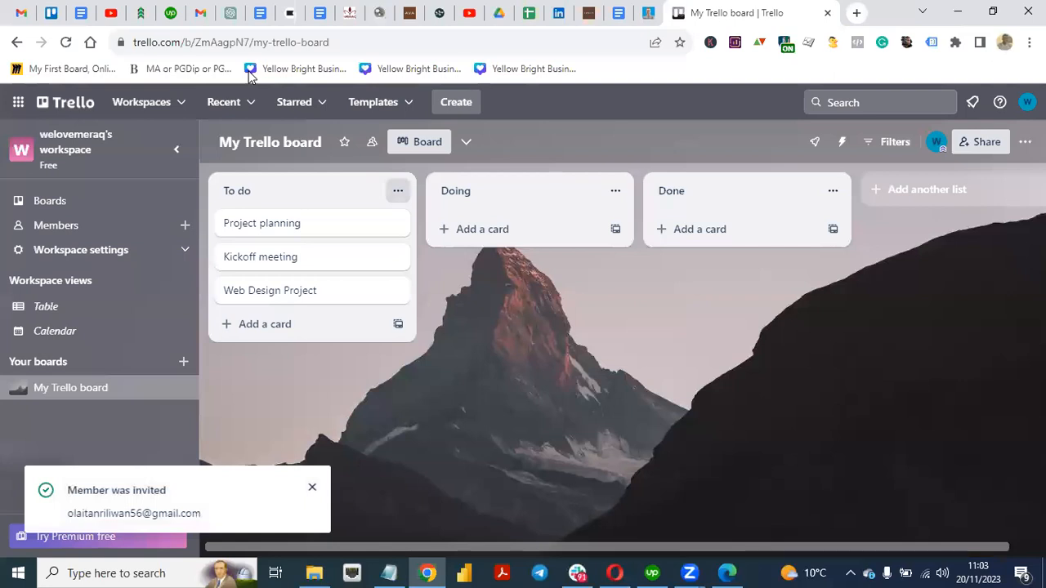
{"action": "left_click", "coordinate": [200, 13]}
Step: Refresh Gmail, open the Trello invitation e-mail and follow its Go to Workspace link
{"action": "left_click", "coordinate": [120, 153]}
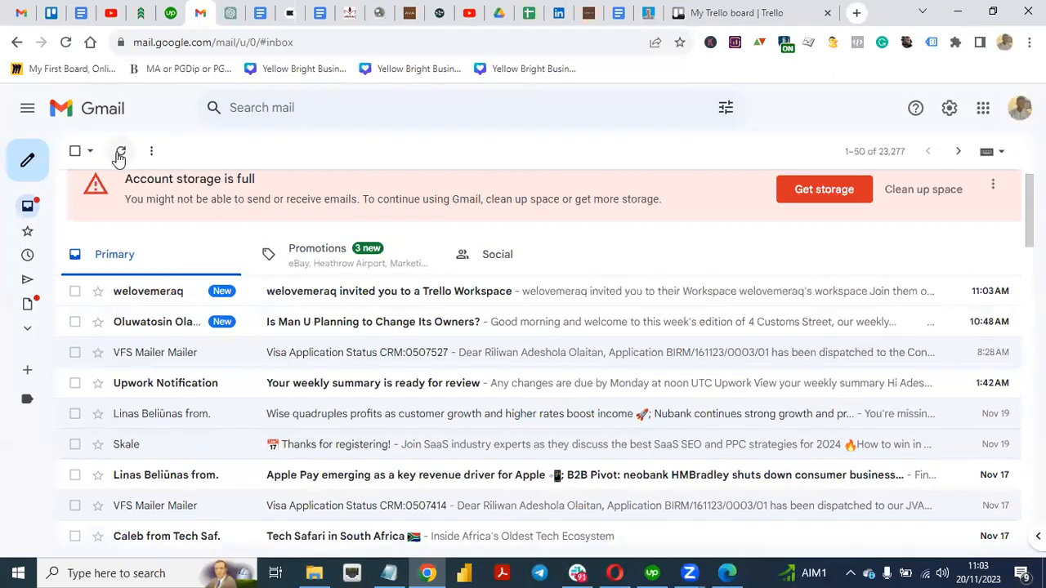
{"action": "left_click", "coordinate": [437, 293]}
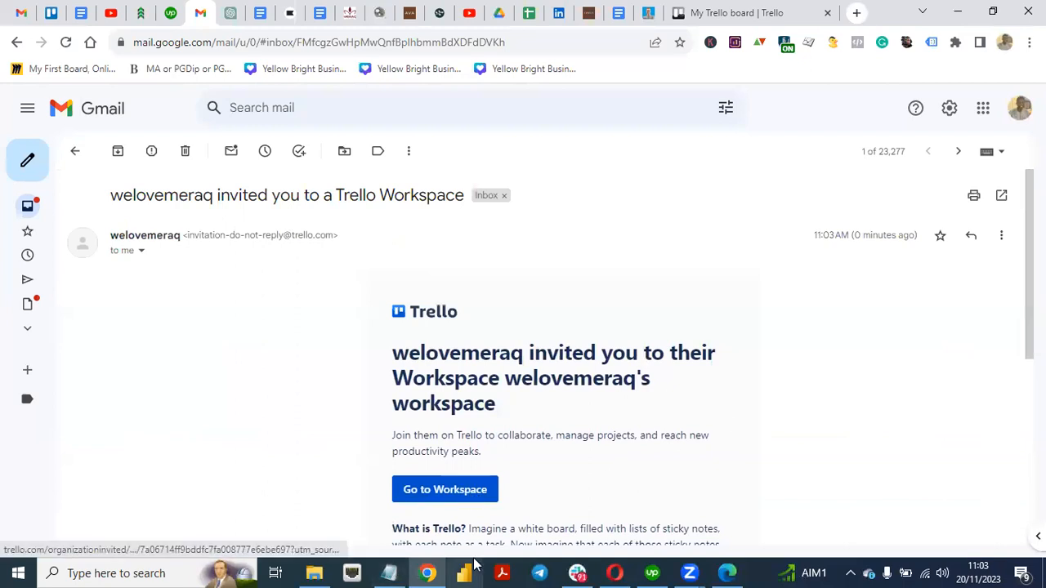
{"action": "left_click", "coordinate": [444, 496]}
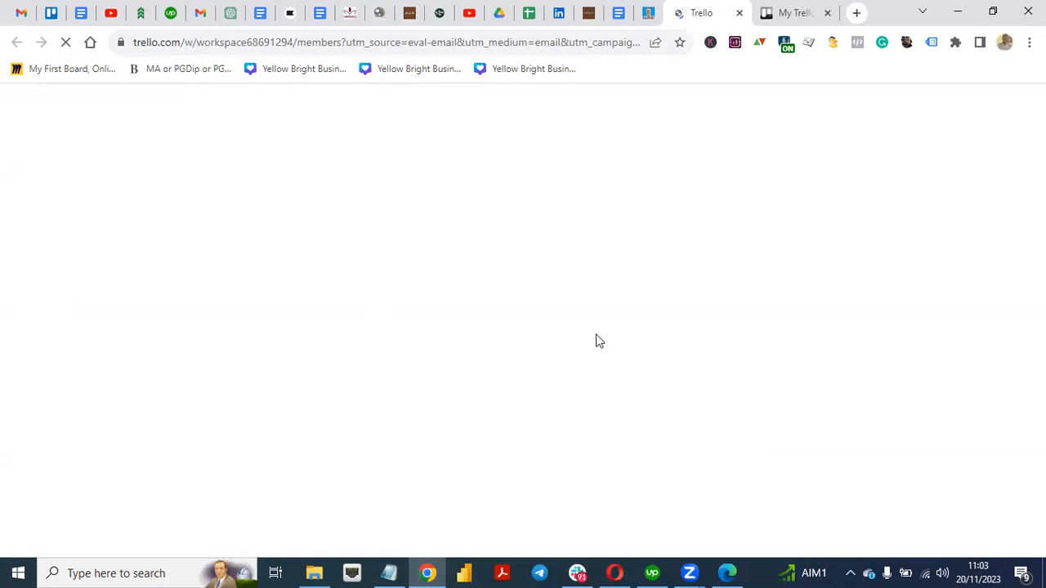
Step: Look over the workspace members page, scrolling through the member list
{"action": "left_click", "coordinate": [781, 15]}
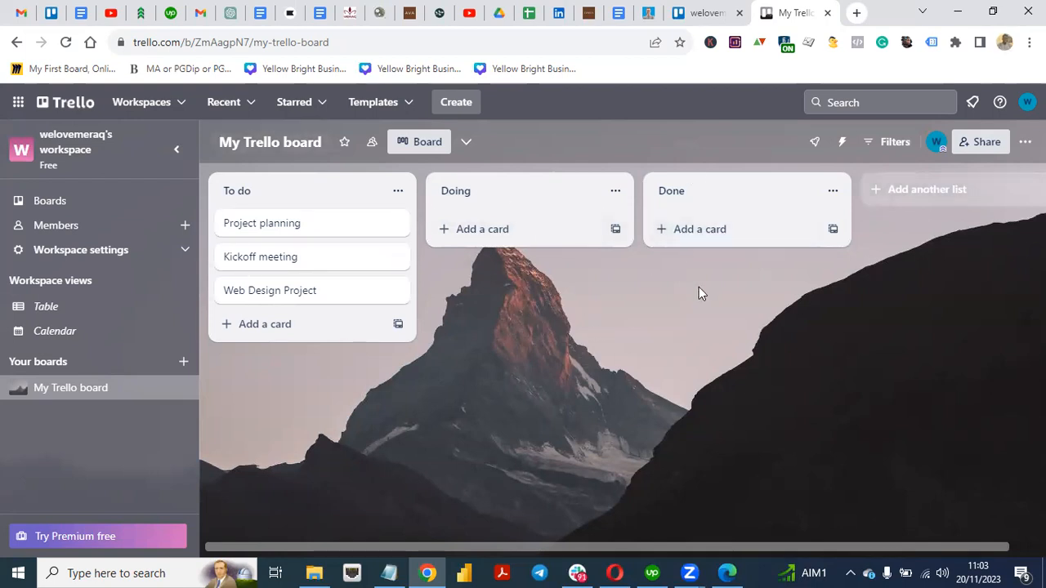
{"action": "left_click", "coordinate": [688, 10]}
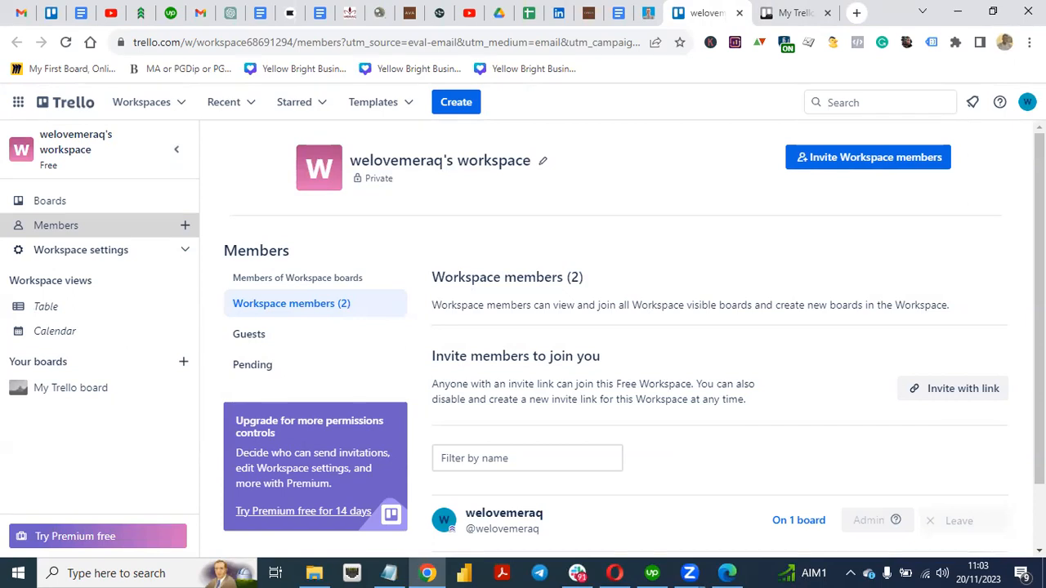
{"action": "scroll", "coordinate": [613, 326], "scroll_direction": "down", "scroll_amount": 1}
{"action": "scroll", "coordinate": [613, 327], "scroll_direction": "up", "scroll_amount": 1}
{"action": "scroll", "coordinate": [613, 327], "scroll_direction": "down", "scroll_amount": 1}
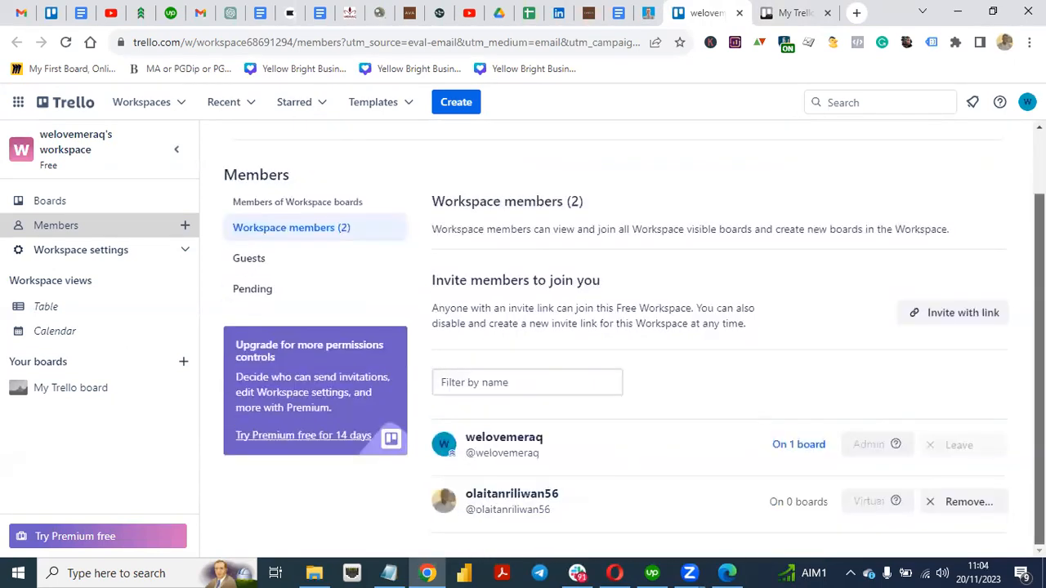
{"action": "scroll", "coordinate": [613, 327], "scroll_direction": "up", "scroll_amount": 2}
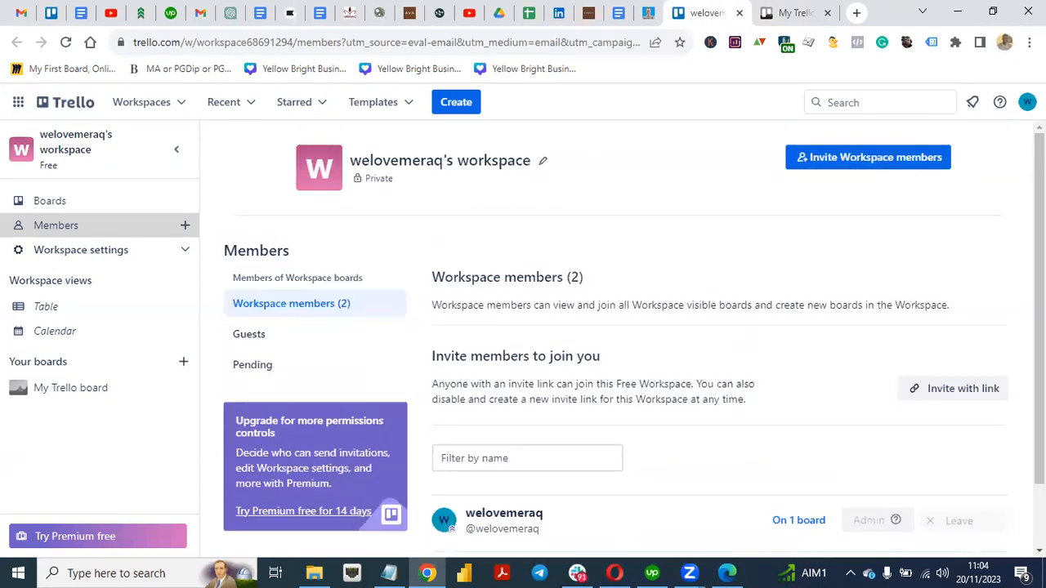
{"action": "scroll", "coordinate": [613, 327], "scroll_direction": "down", "scroll_amount": 1}
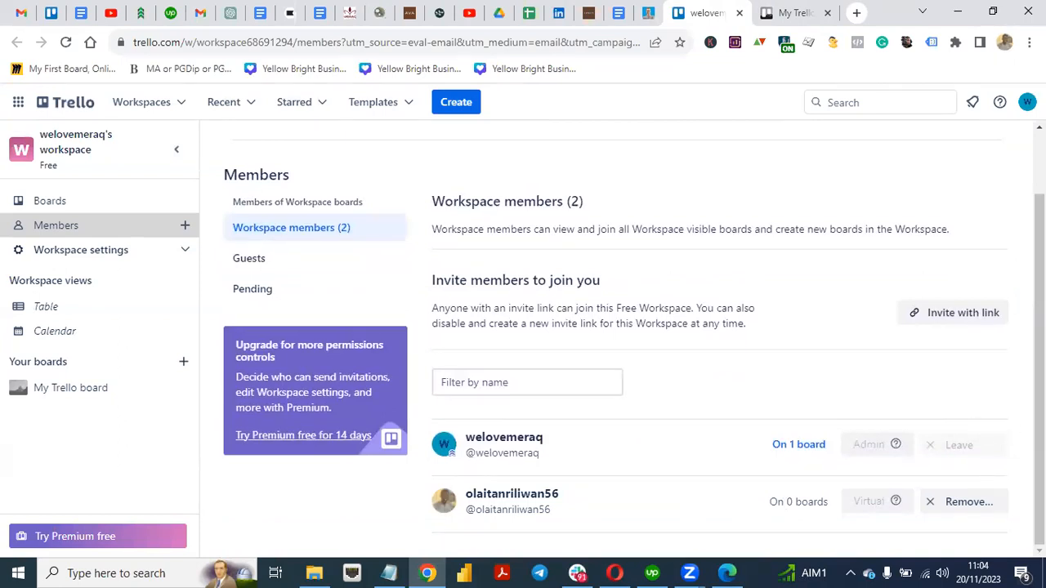
{"action": "scroll", "coordinate": [613, 327], "scroll_direction": "up", "scroll_amount": 1}
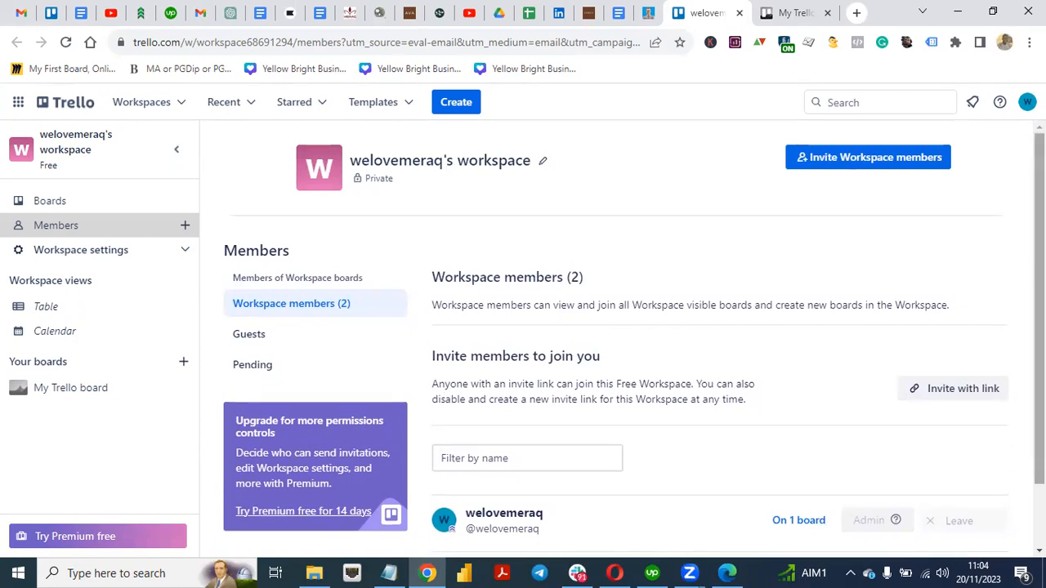
{"action": "scroll", "coordinate": [293, 309], "scroll_direction": "down", "scroll_amount": 1}
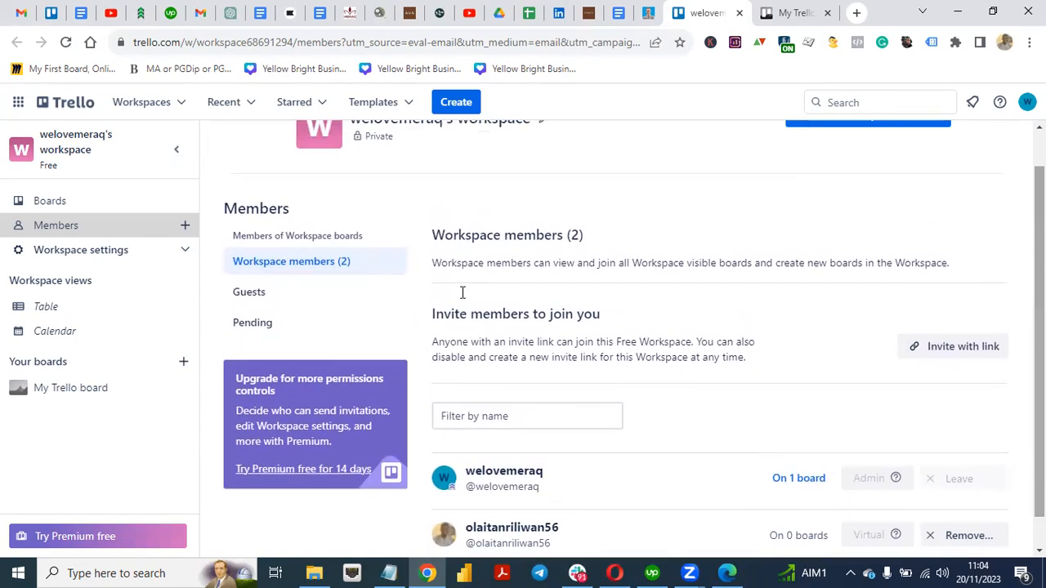
Step: Check the Guests and Pending sections, cancel the invite dialog, and close the members tab
{"action": "left_click", "coordinate": [292, 309]}
{"action": "left_click", "coordinate": [270, 342]}
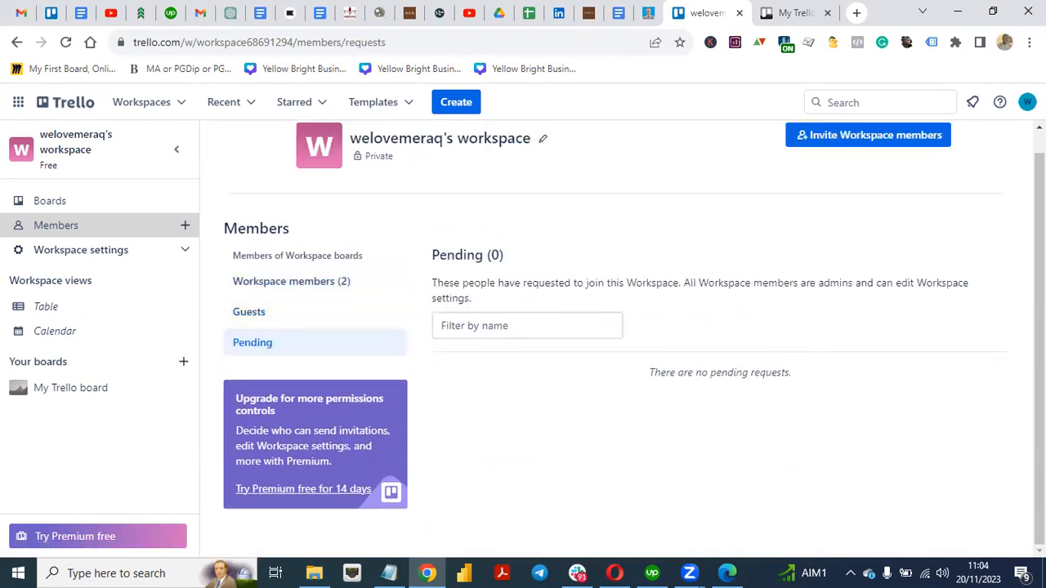
{"action": "scroll", "coordinate": [633, 334], "scroll_direction": "up", "scroll_amount": 1}
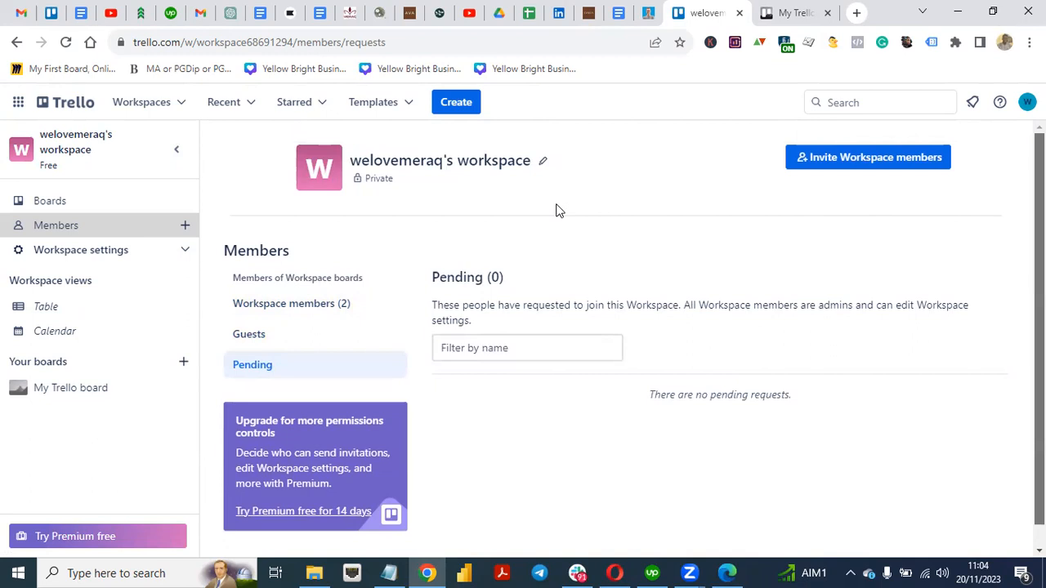
{"action": "left_click", "coordinate": [838, 164]}
{"action": "left_click", "coordinate": [728, 272]}
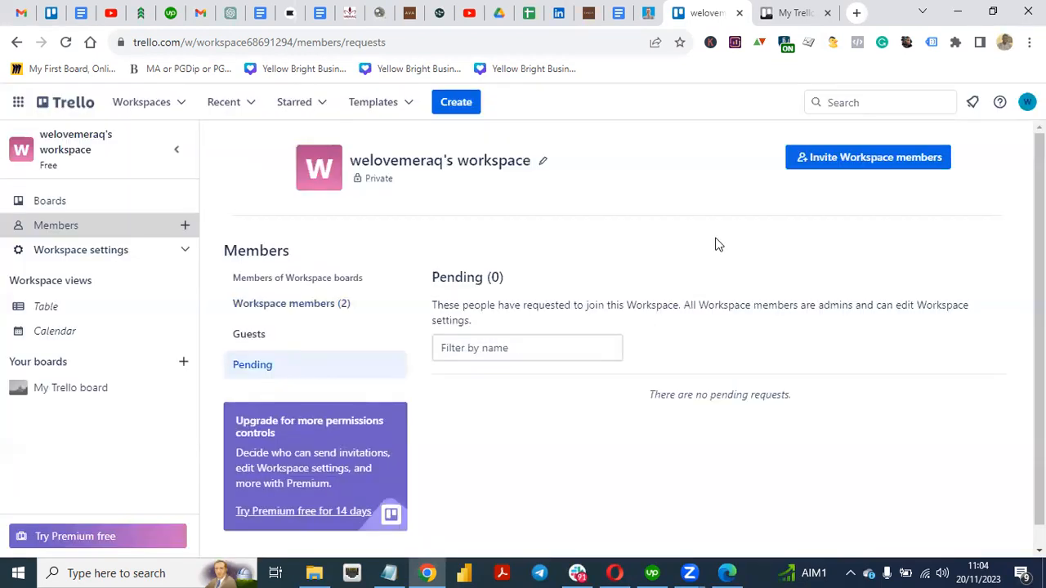
{"action": "left_click", "coordinate": [741, 13]}
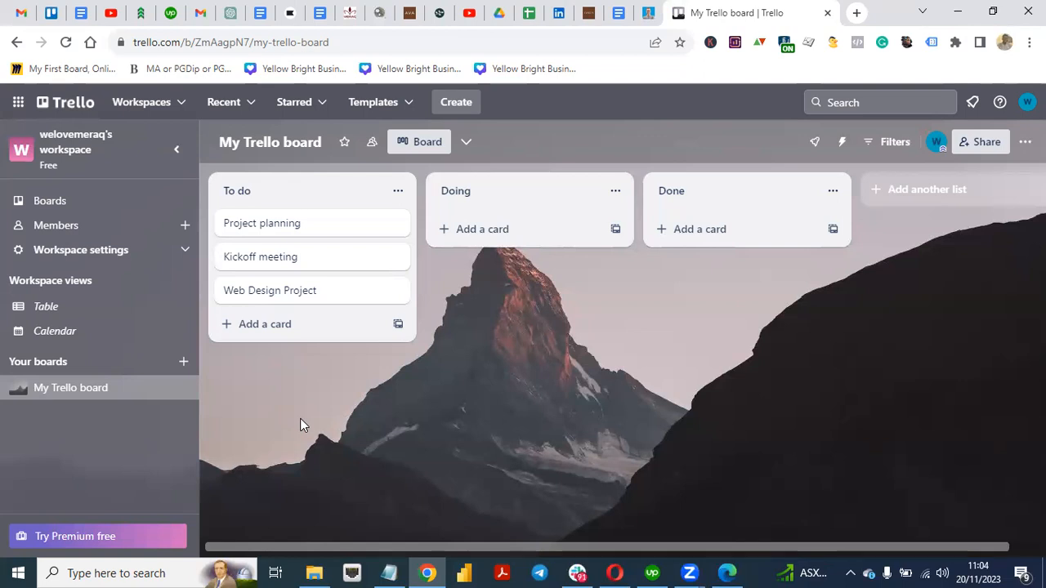
Step: Open the Web Design Project card's detail window and start its description editor
{"action": "left_click", "coordinate": [394, 290]}
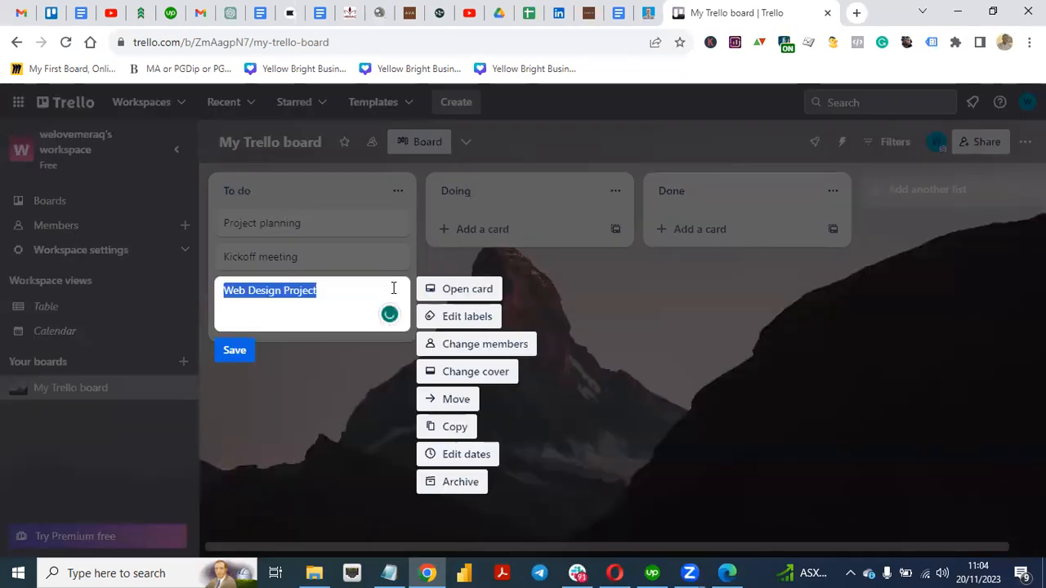
{"action": "left_click", "coordinate": [339, 417]}
{"action": "left_click", "coordinate": [316, 296]}
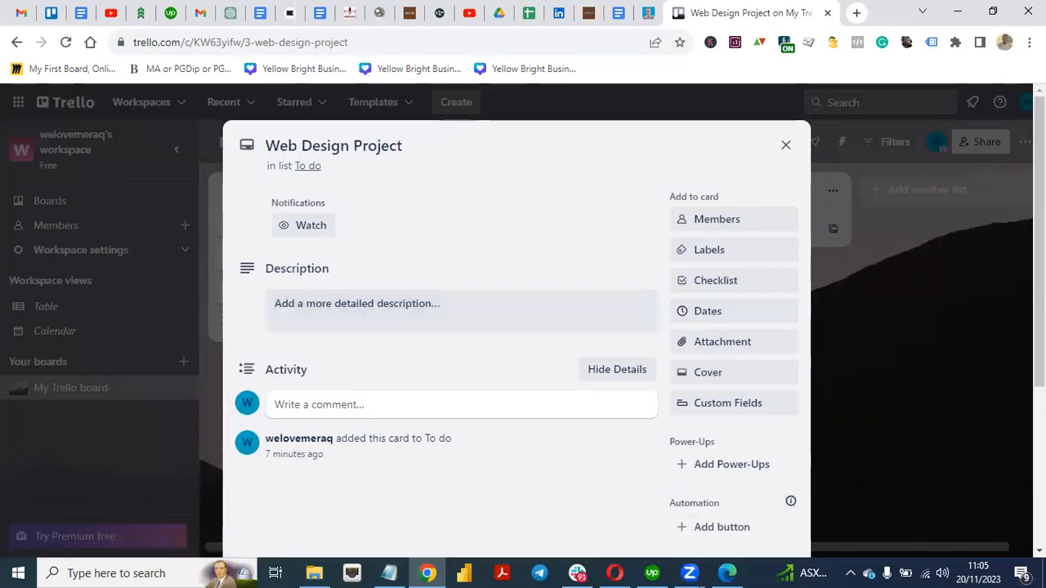
{"action": "scroll", "coordinate": [951, 245], "scroll_direction": "down", "scroll_amount": 3}
{"action": "scroll", "coordinate": [948, 292], "scroll_direction": "up", "scroll_amount": 3}
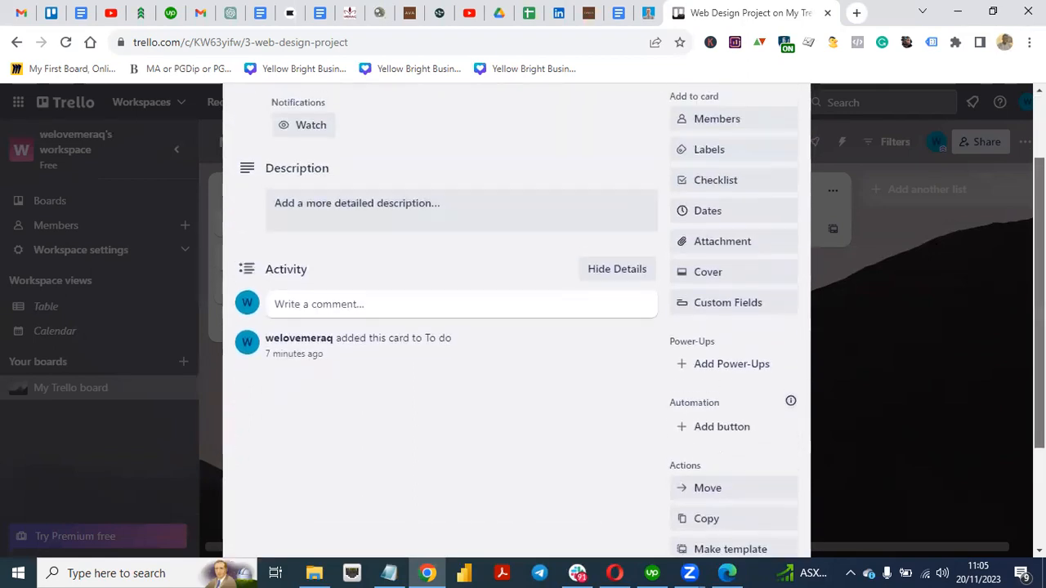
{"action": "left_click", "coordinate": [369, 271]}
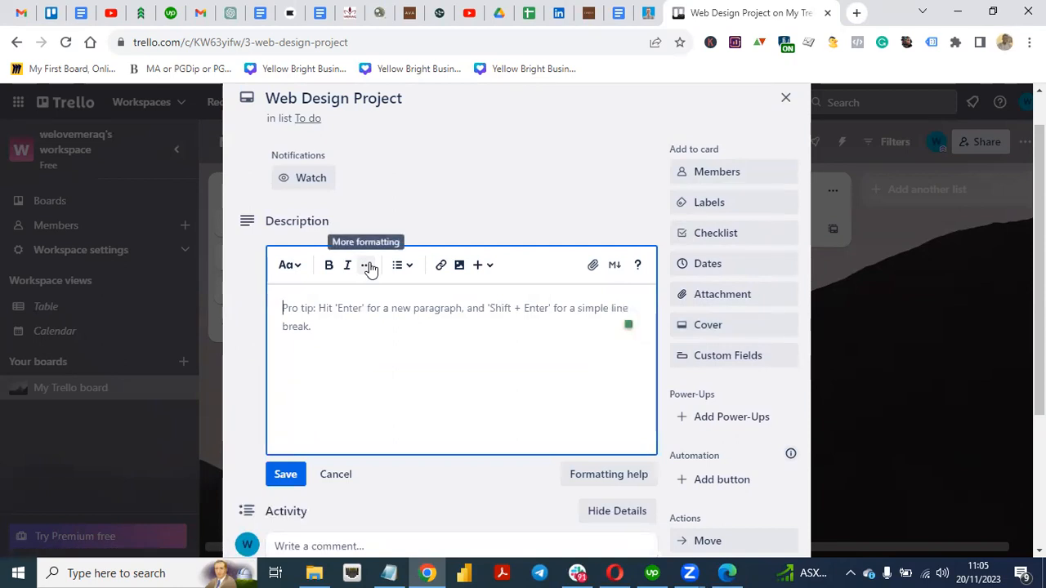
Step: Type a greeting to the recipient and a sentence assigning them as project manager for launching the web design project
{"action": "type", "text": "Hi "}
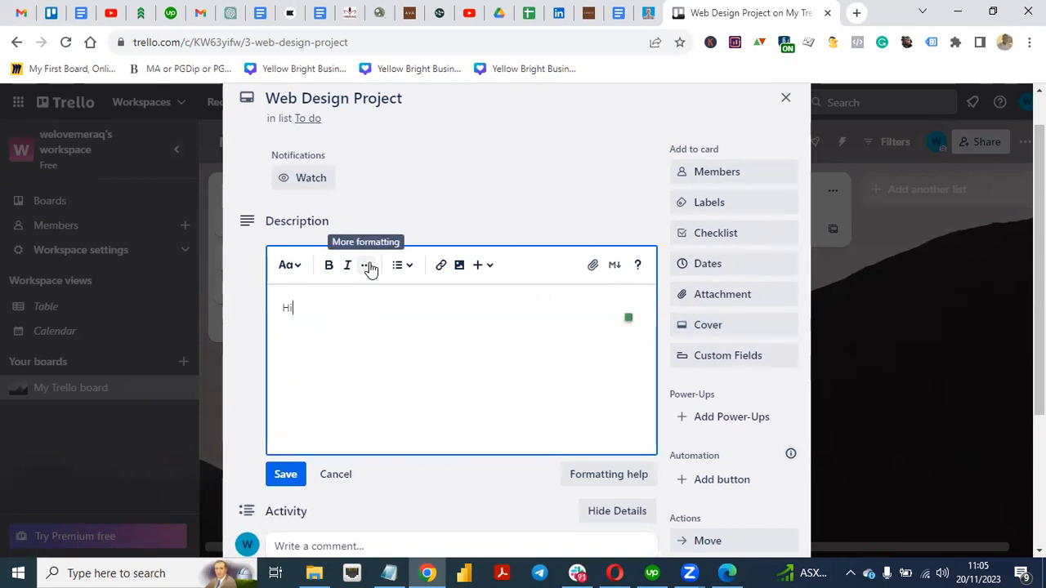
{"action": "type", "text": "Adeshola,"}
{"action": "key", "text": "Return"}
{"action": "key", "text": "BackSpace"}
{"action": "type", "text": "aw"}
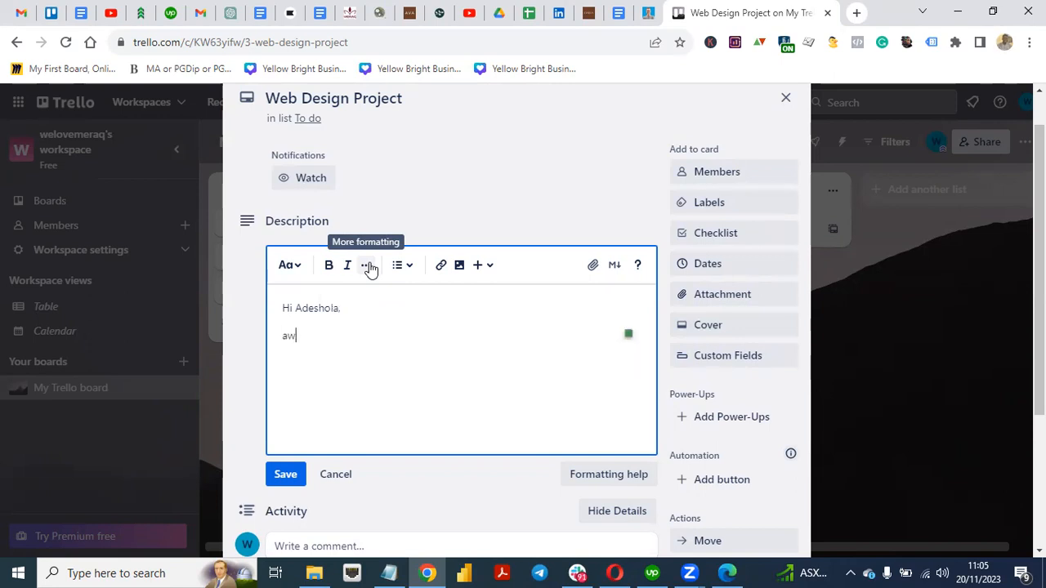
{"action": "key", "text": "Return"}
{"action": "key", "text": "Return"}
{"action": "type", "text": "We are aluauvch"}
{"action": "key", "text": "BackSpace"}
{"action": "key", "text": "BackSpace"}
{"action": "key", "text": "BackSpace"}
{"action": "type", "text": "nchinh "}
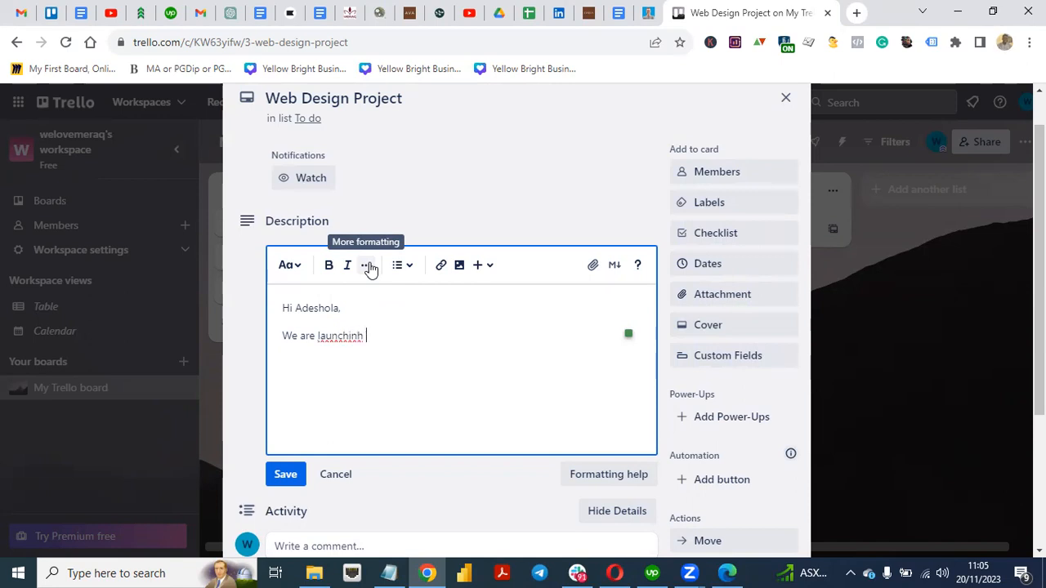
{"action": "type", "text": "the web design "}
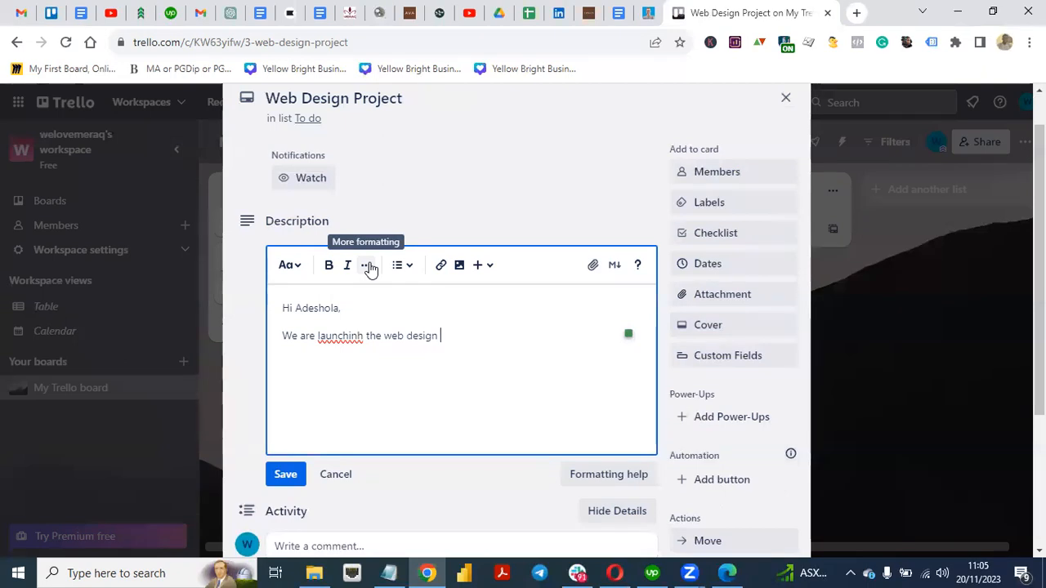
{"action": "type", "text": "project "}
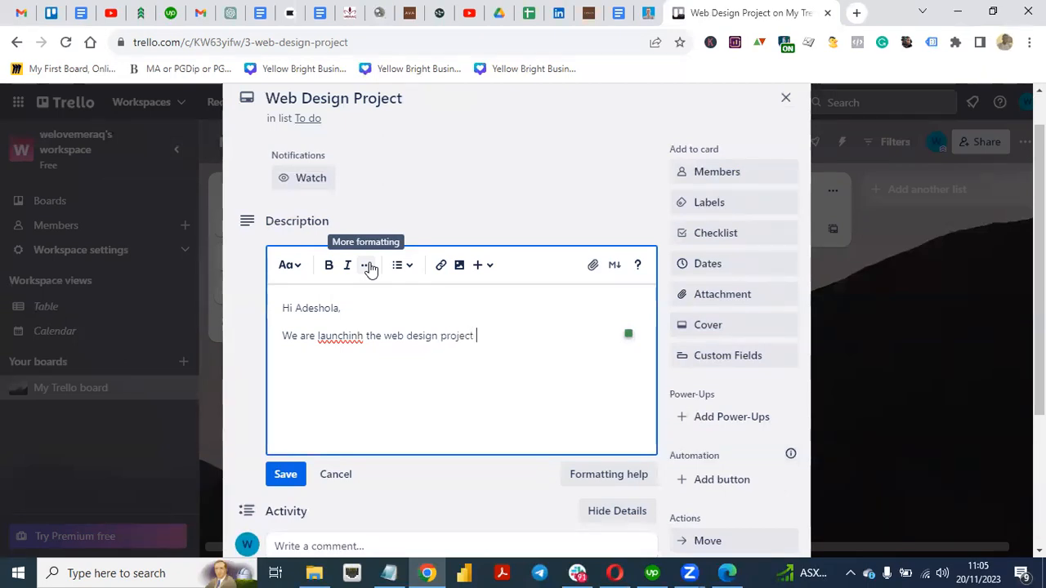
{"action": "type", "text": "and you w"}
{"action": "type", "text": "are"}
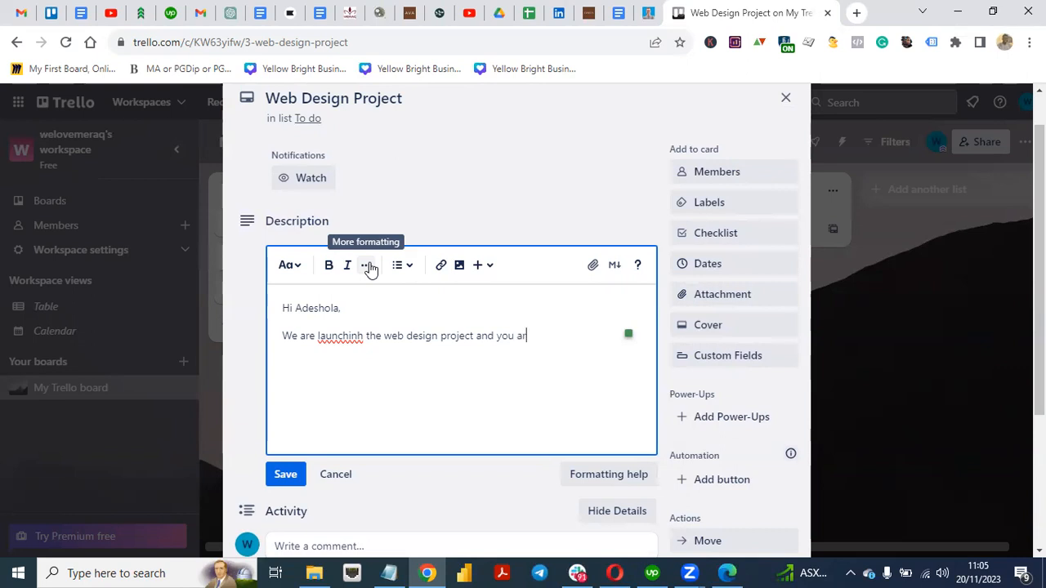
{"action": "type", "text": " assug"}
{"action": "key", "text": "BackSpace"}
{"action": "key", "text": "BackSpace"}
{"action": "type", "text": "igned as a"}
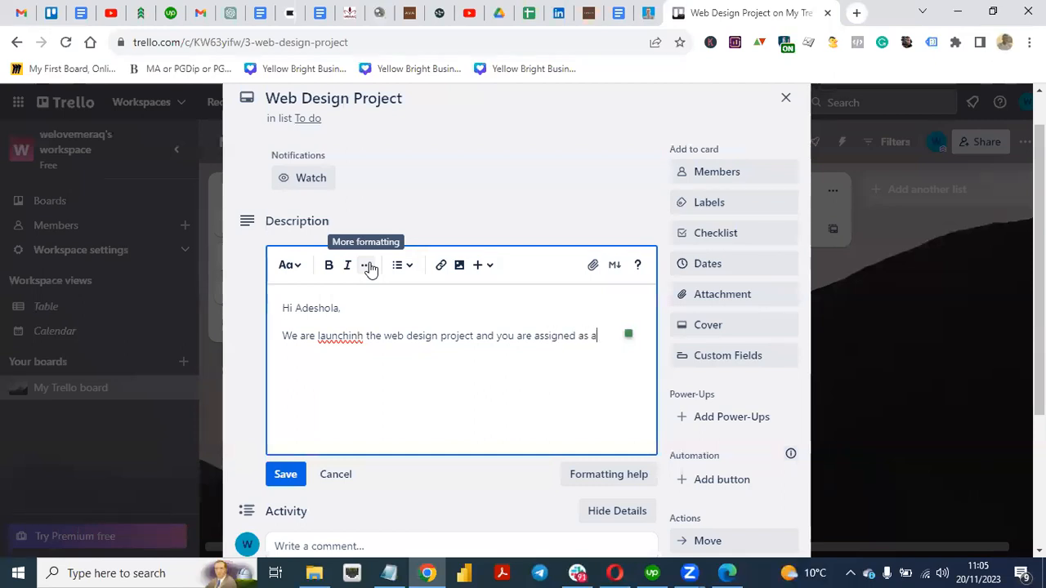
{"action": "type", "text": " proje"}
{"action": "type", "text": "ct manager o"}
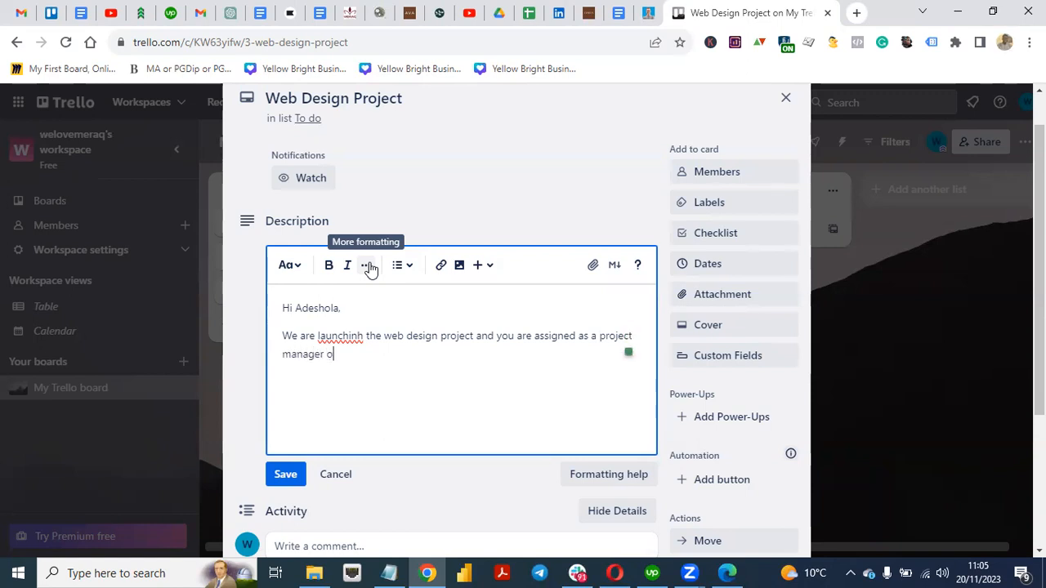
{"action": "type", "text": "n this."}
Step: Correct 'launchinh' to 'launching' using the spelling suggestion
{"action": "right_click", "coordinate": [338, 336]}
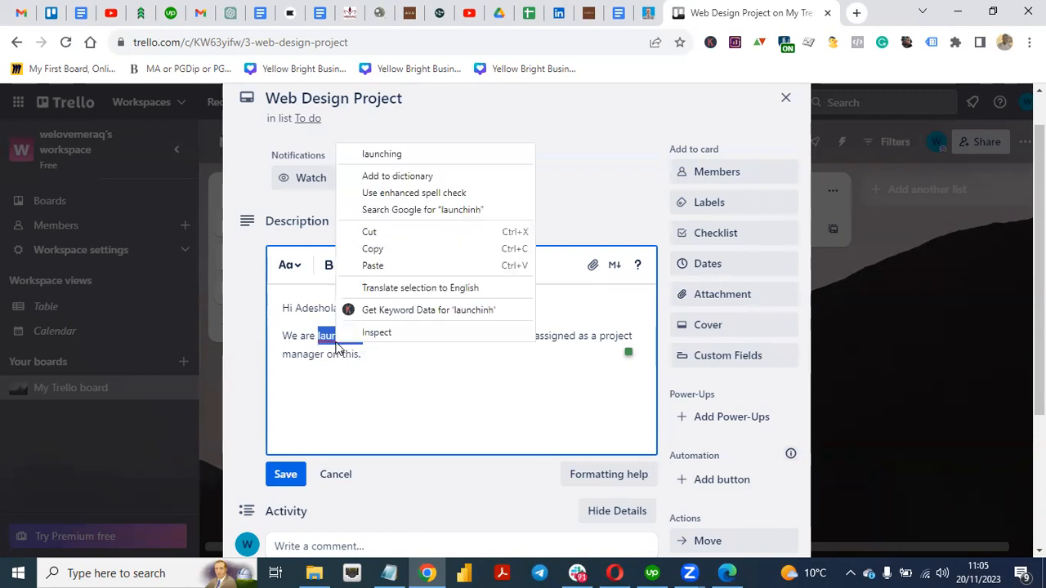
{"action": "left_click", "coordinate": [384, 155]}
{"action": "left_click", "coordinate": [373, 367]}
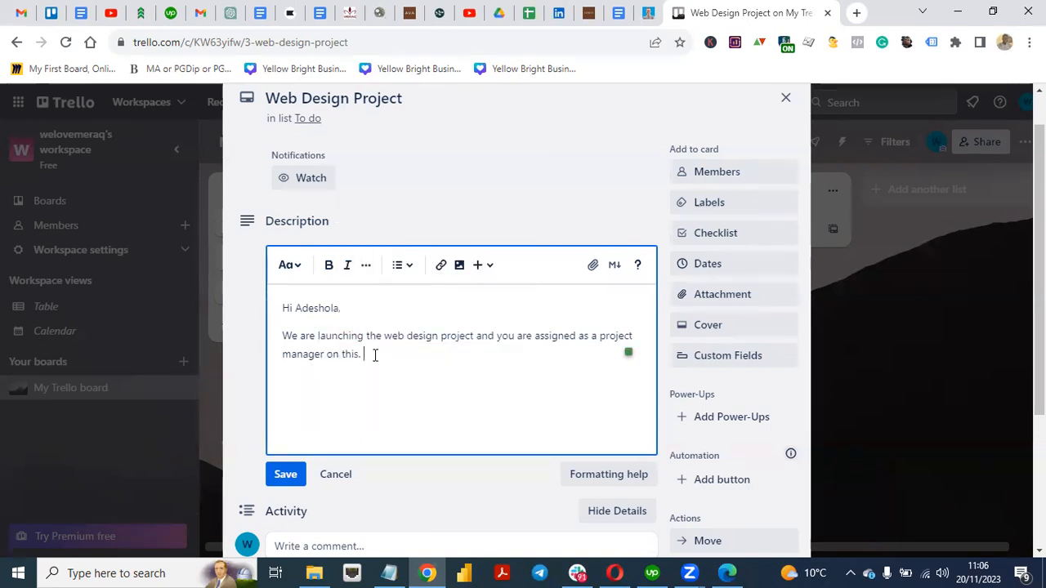
Step: Add that the client wants a Shopify ecommerce website with 50 products in their catalogue
{"action": "type", "text": "The project set ou"}
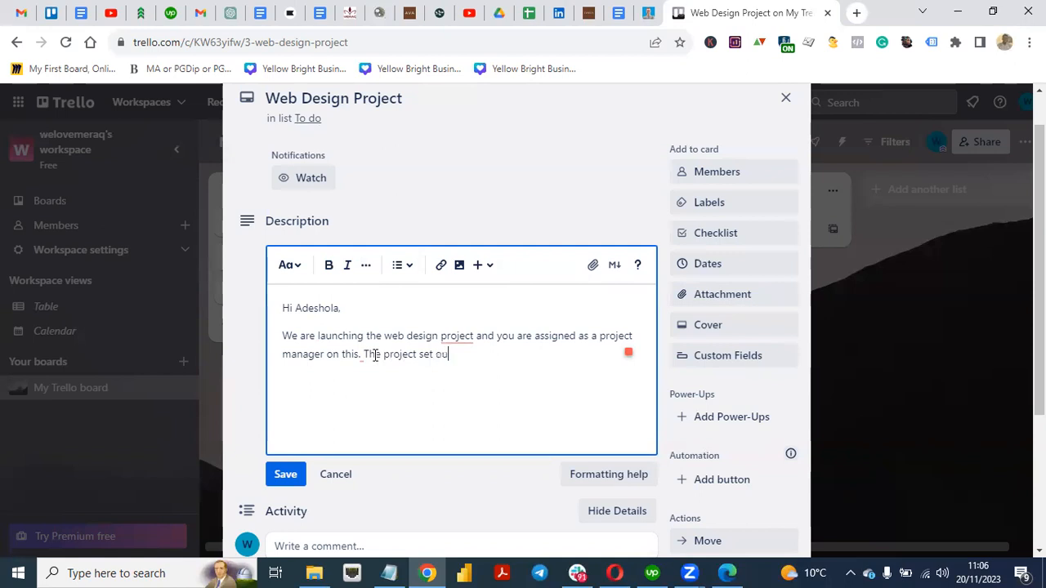
{"action": "type", "text": "t to bui"}
{"action": "key", "text": "BackSpace"}
{"action": "key", "text": "BackSpace"}
{"action": "key", "text": "BackSpace"}
{"action": "key", "text": "BackSpace"}
{"action": "key", "text": "BackSpace"}
{"action": "key", "text": "BackSpace"}
{"action": "key", "text": "BackSpace"}
{"action": "key", "text": "BackSpace"}
{"action": "key", "text": "BackSpace"}
{"action": "key", "text": "BackSpace"}
{"action": "key", "text": "BackSpace"}
{"action": "key", "text": "BackSpace"}
{"action": "key", "text": "BackSpace"}
{"action": "key", "text": "BackSpace"}
{"action": "key", "text": "BackSpace"}
{"action": "key", "text": "BackSpace"}
{"action": "type", "text": "W"}
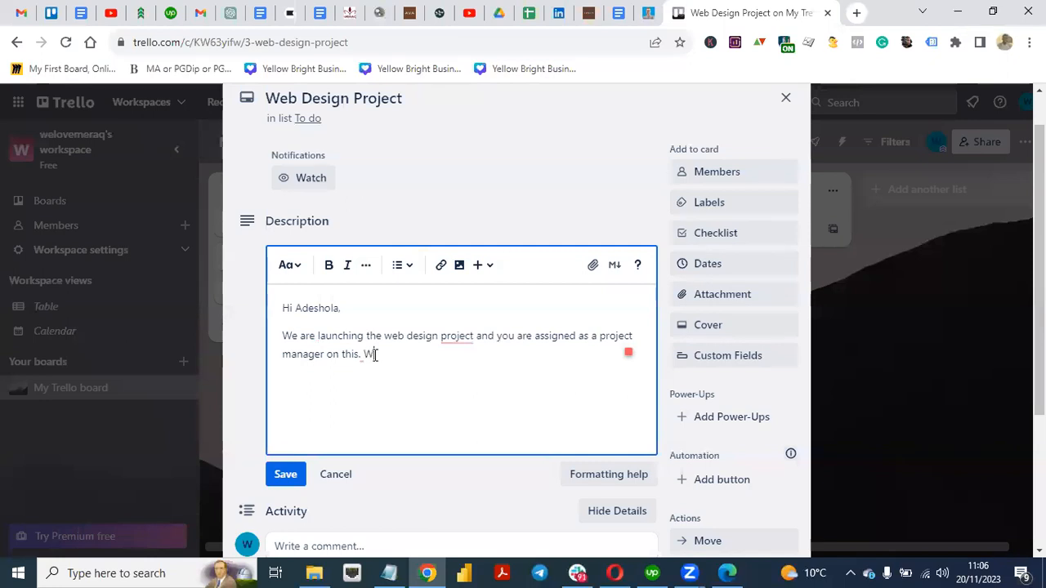
{"action": "type", "text": "ha"}
{"action": "key", "text": "BackSpace"}
{"action": "key", "text": "BackSpace"}
{"action": "key", "text": "BackSpace"}
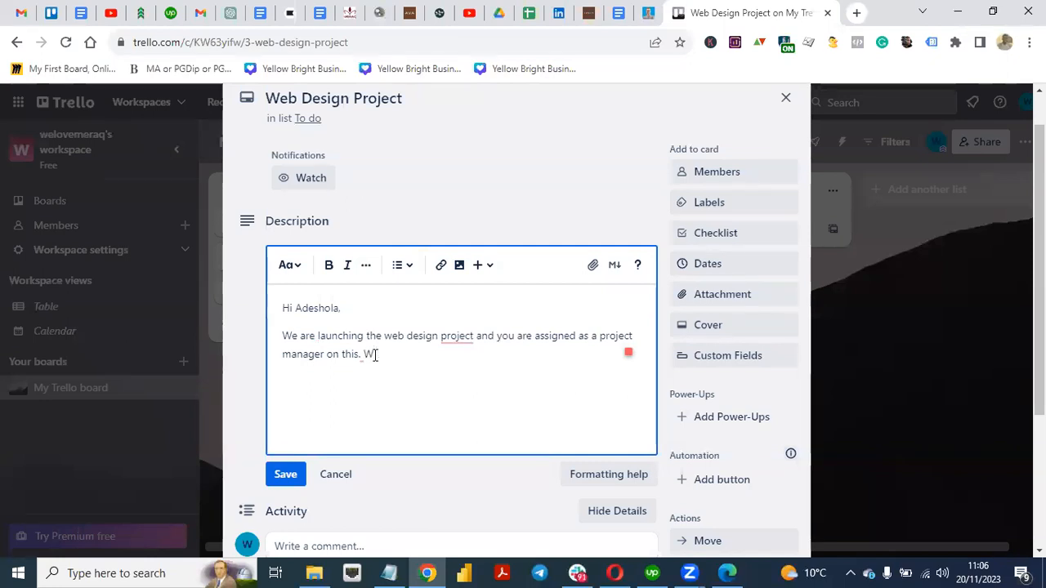
{"action": "type", "text": "W"}
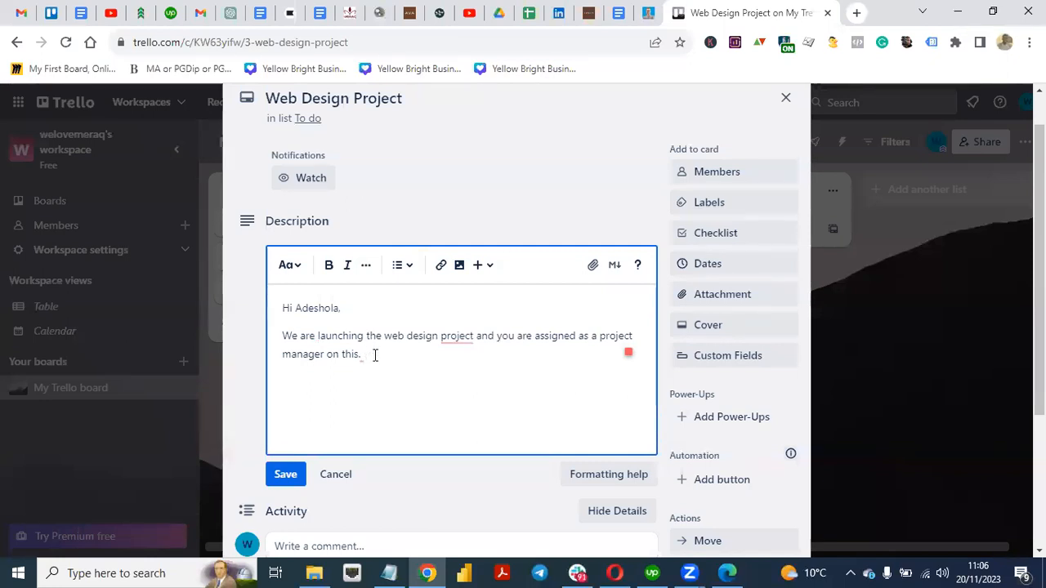
{"action": "type", "text": "The clien"}
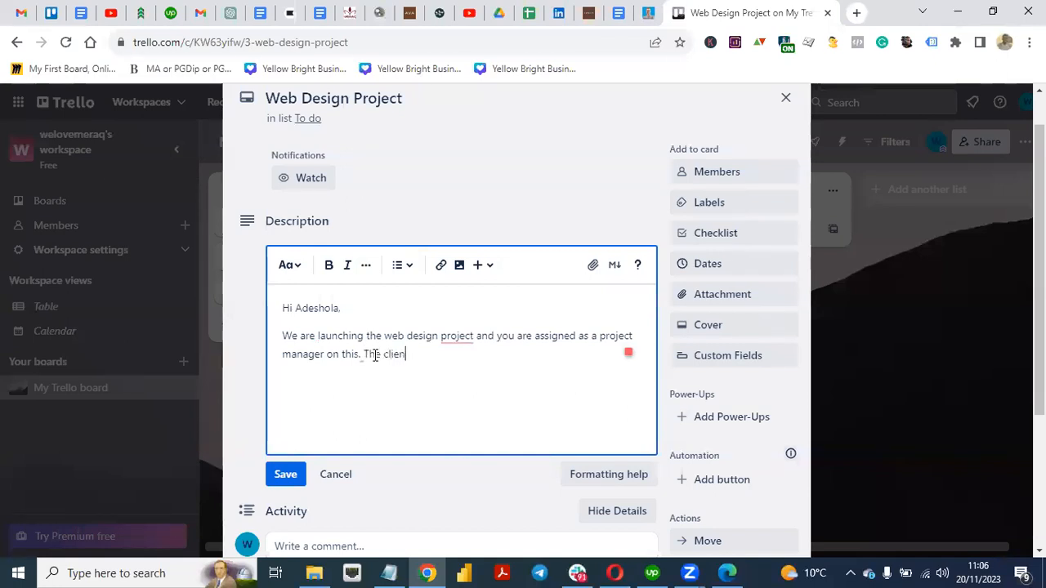
{"action": "type", "text": "t want an eccomm"}
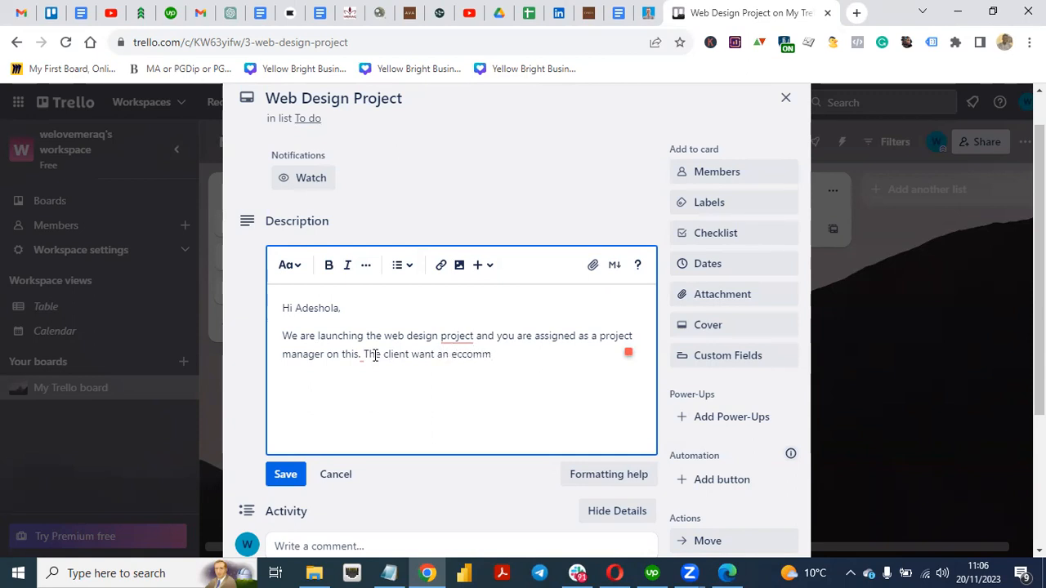
{"action": "type", "text": "ece website"}
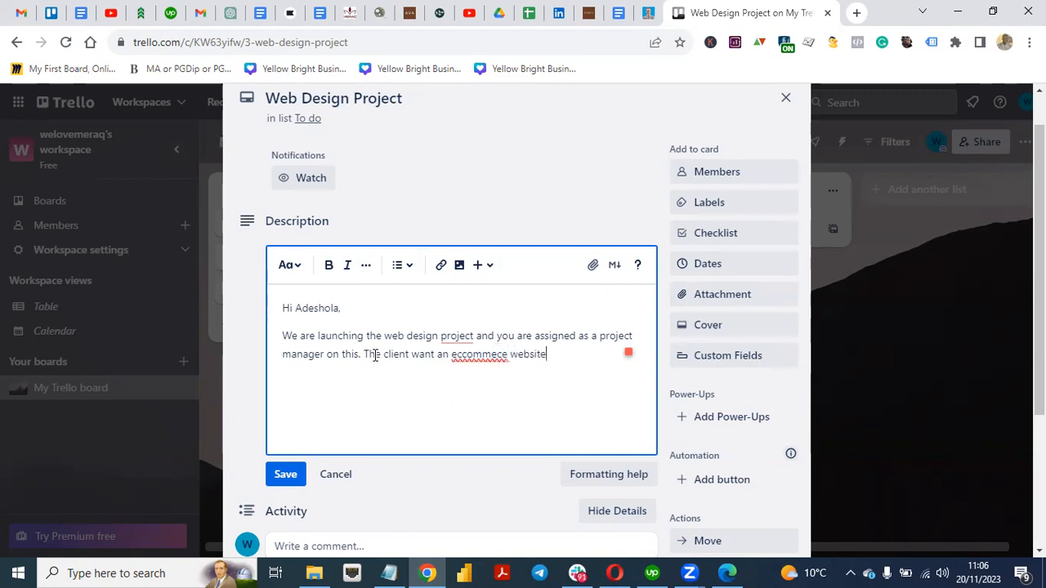
{"action": "type", "text": " built with sh"}
{"action": "type", "text": "opif"}
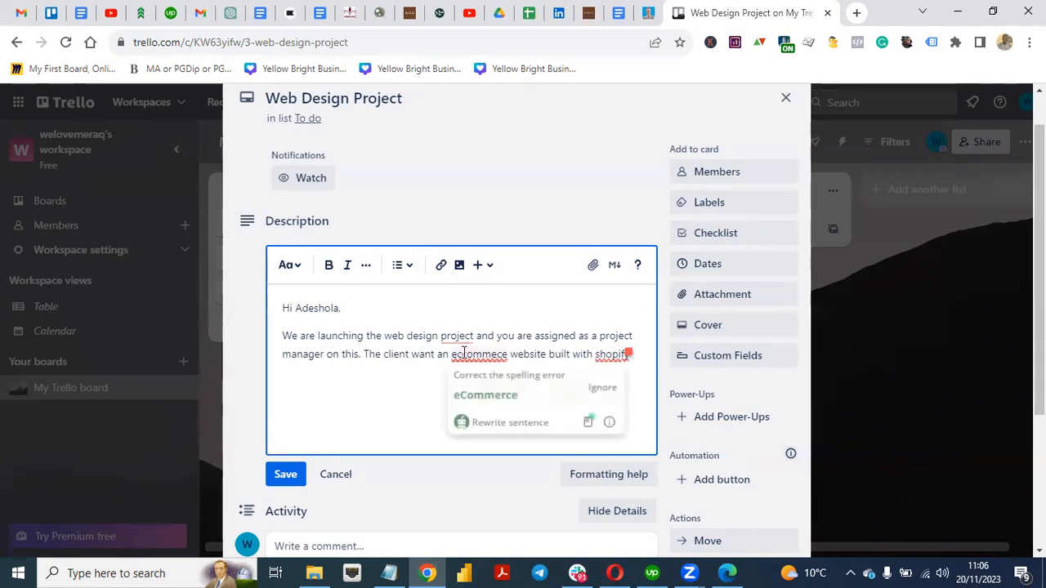
{"action": "type", "text": "y and"}
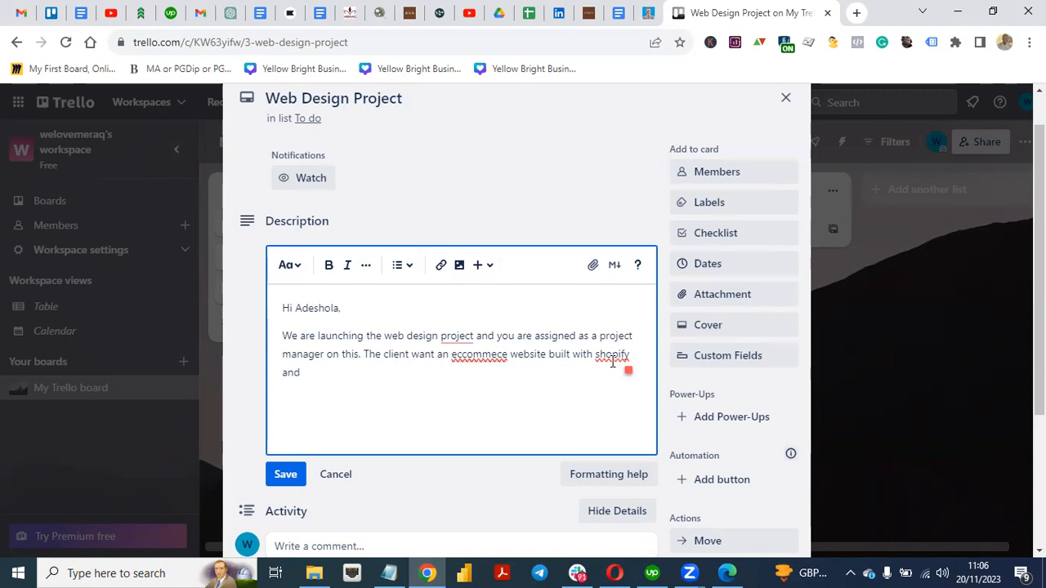
{"action": "type", "text": " so far they have 50 pr"}
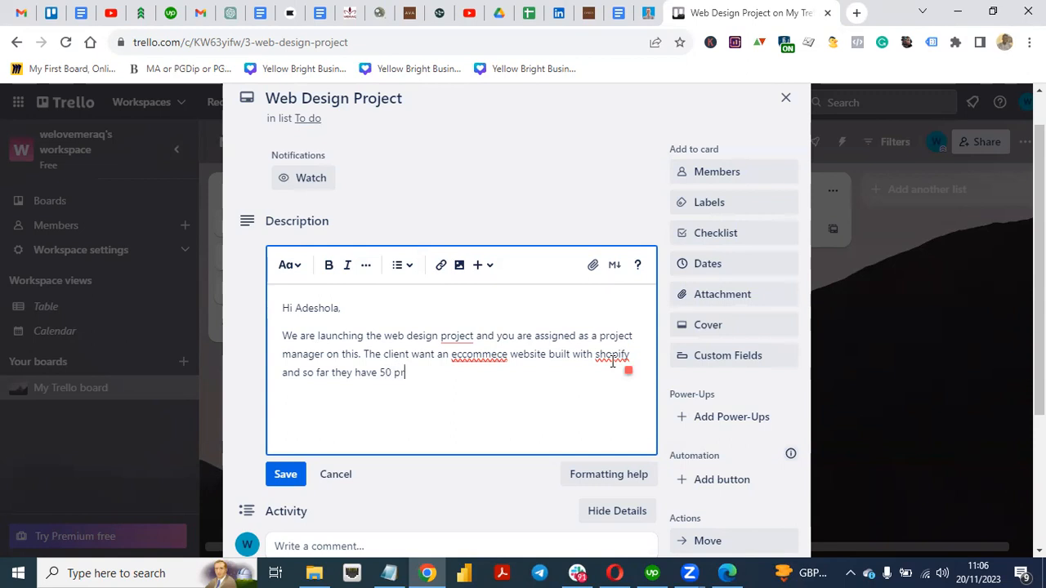
{"action": "type", "text": "oducts in their ca"}
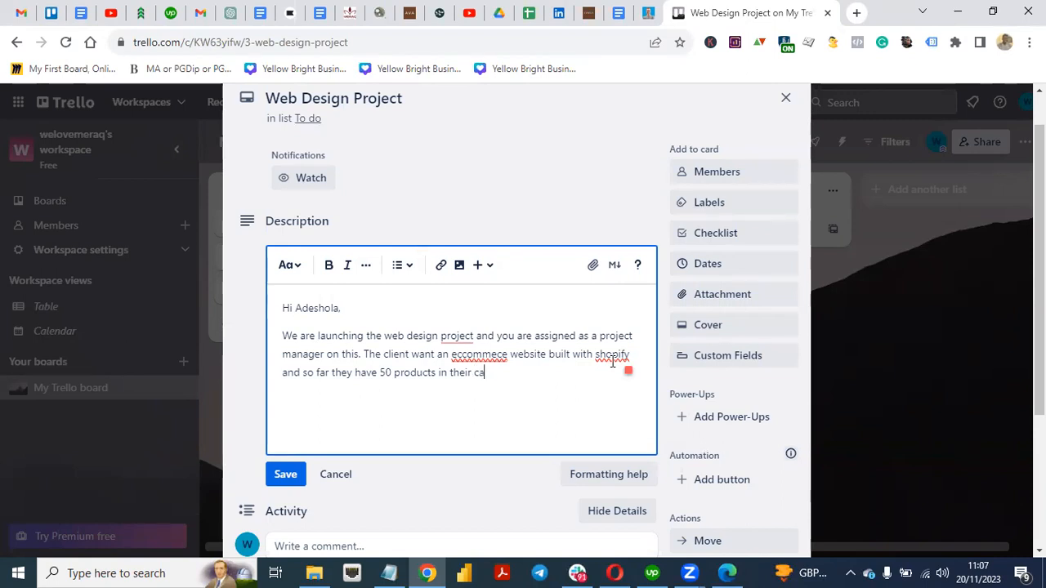
{"action": "type", "text": "talogue."}
Step: Accept the spelling fixes for catalog, eCommerce, wants and Shopify in the description
{"action": "mouse_move", "coordinate": [500, 373]}
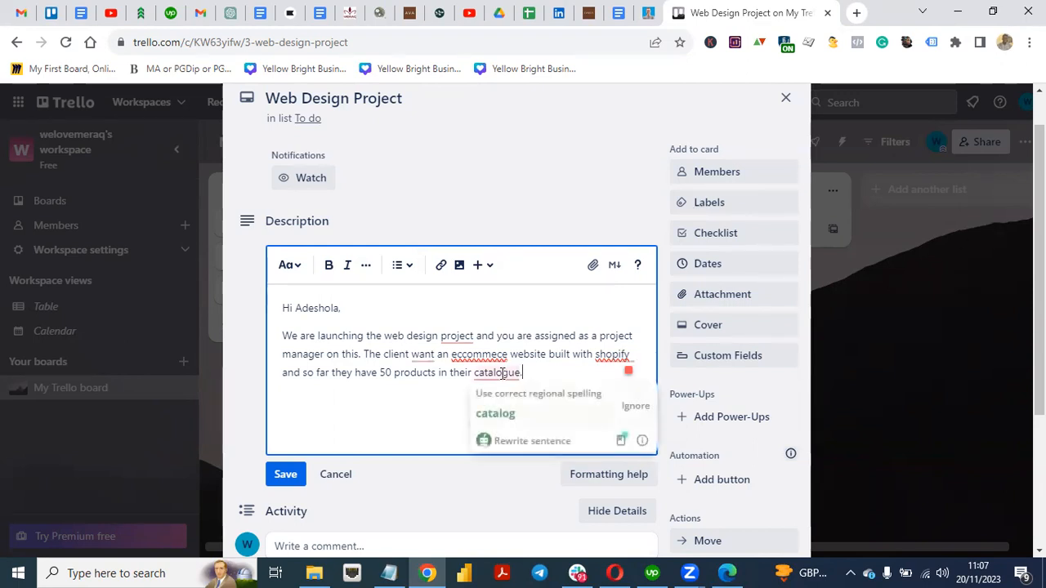
{"action": "left_click", "coordinate": [517, 414]}
{"action": "mouse_move", "coordinate": [482, 357]}
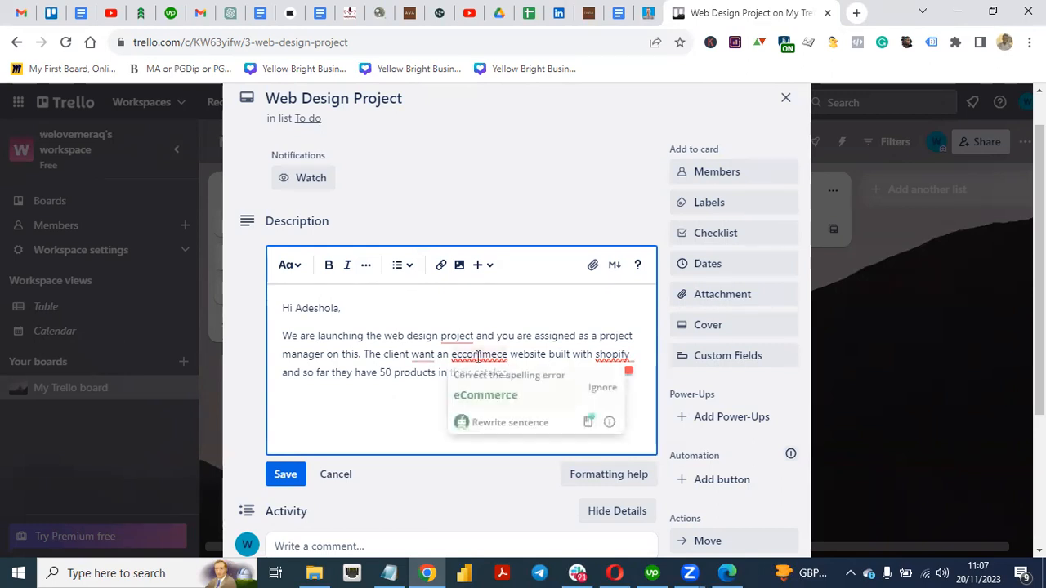
{"action": "left_click", "coordinate": [507, 395]}
{"action": "mouse_move", "coordinate": [413, 354]}
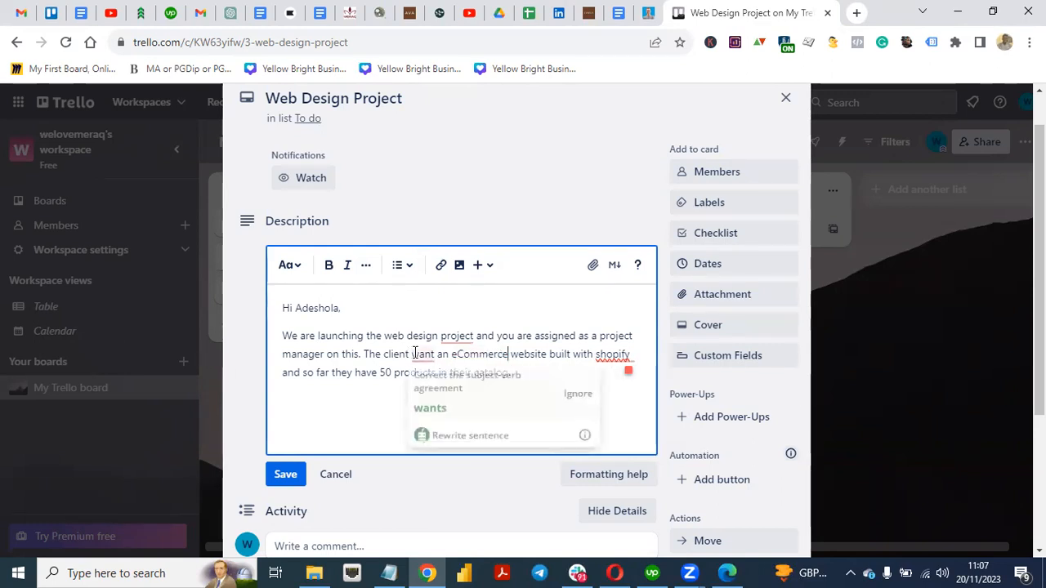
{"action": "left_click", "coordinate": [441, 394]}
{"action": "mouse_move", "coordinate": [621, 358]}
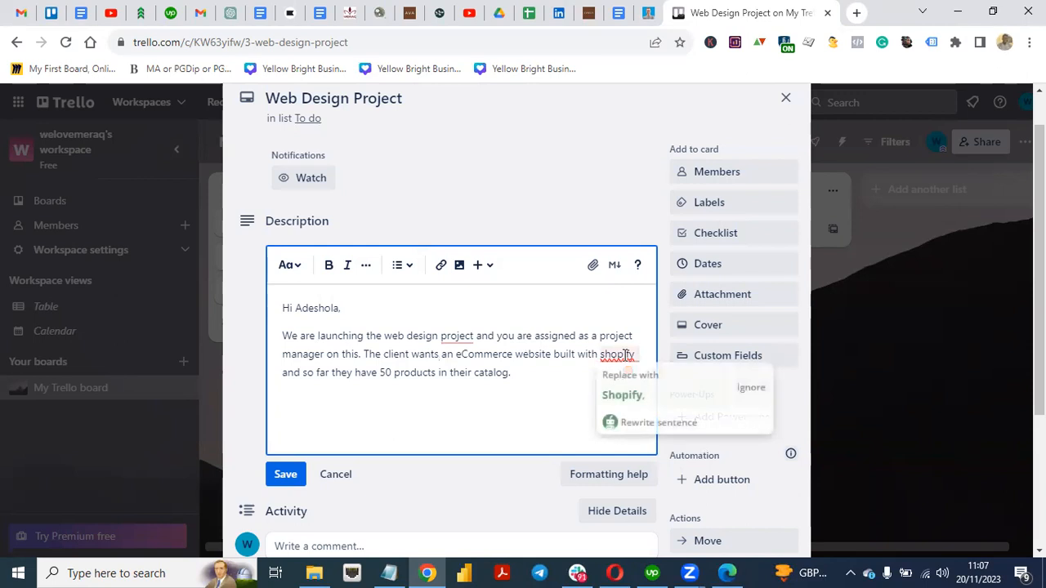
{"action": "left_click", "coordinate": [625, 389]}
Step: Save the corrected card description and review it on the card
{"action": "left_click", "coordinate": [286, 476]}
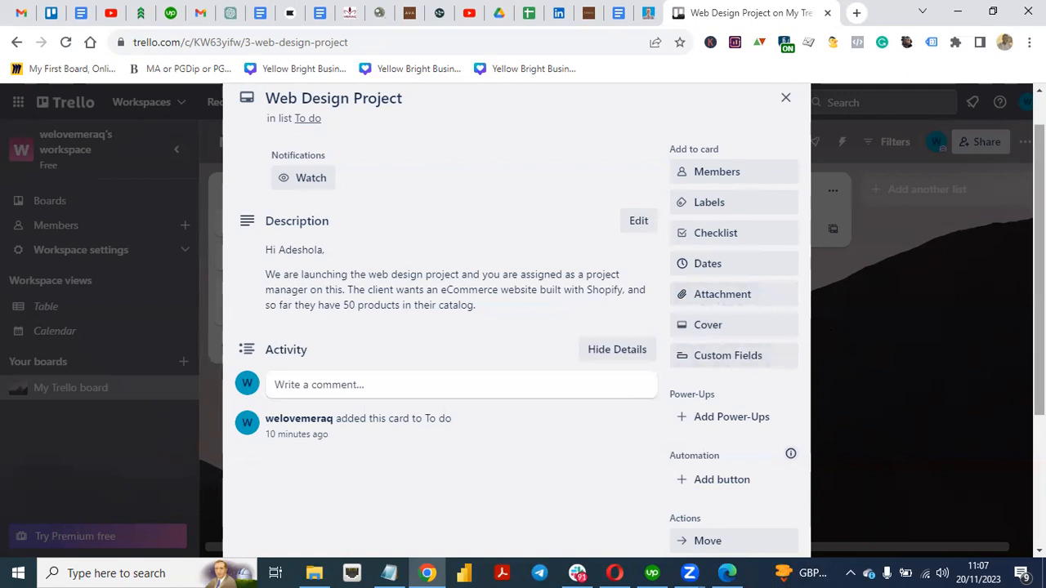
{"action": "scroll", "coordinate": [516, 327], "scroll_direction": "down", "scroll_amount": 2}
{"action": "scroll", "coordinate": [517, 326], "scroll_direction": "up", "scroll_amount": 2}
{"action": "scroll", "coordinate": [517, 327], "scroll_direction": "up", "scroll_amount": 1}
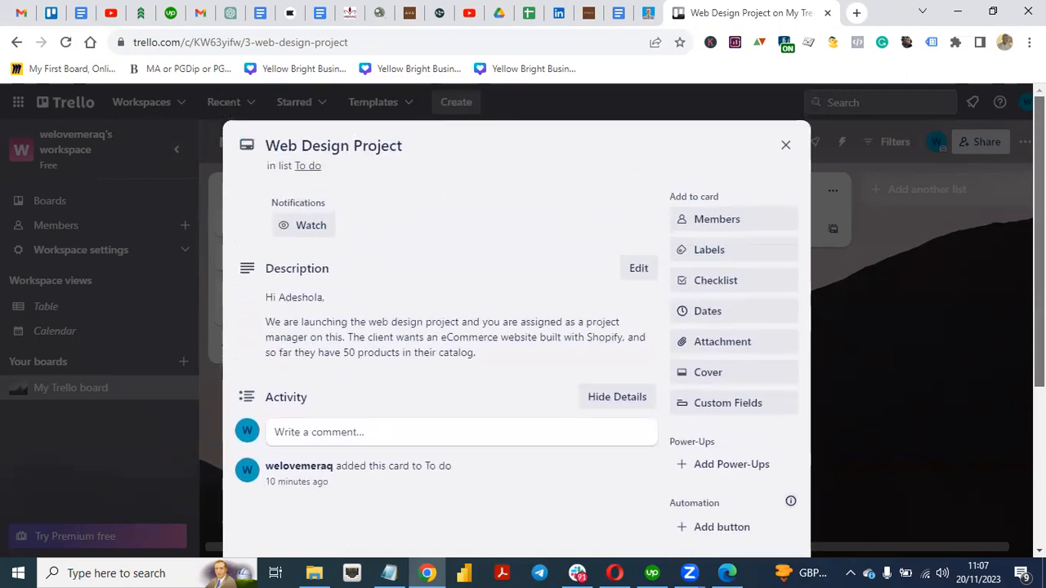
Step: Upload 'How To Submit Website To Bing Webmaster Tool For SEO.png' from Downloads as the card's cover attachment
{"action": "left_click", "coordinate": [719, 343]}
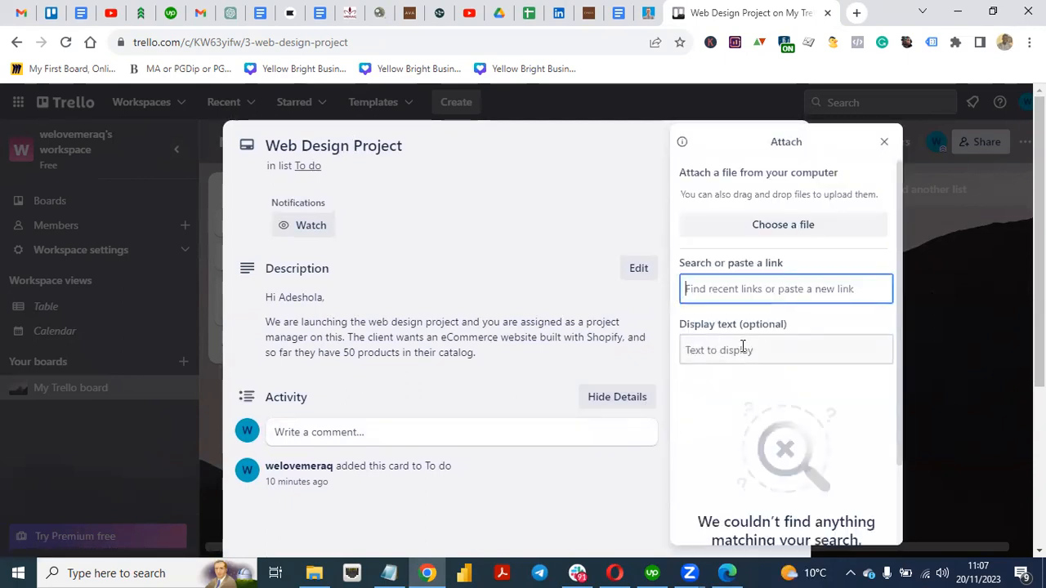
{"action": "left_click", "coordinate": [801, 235]}
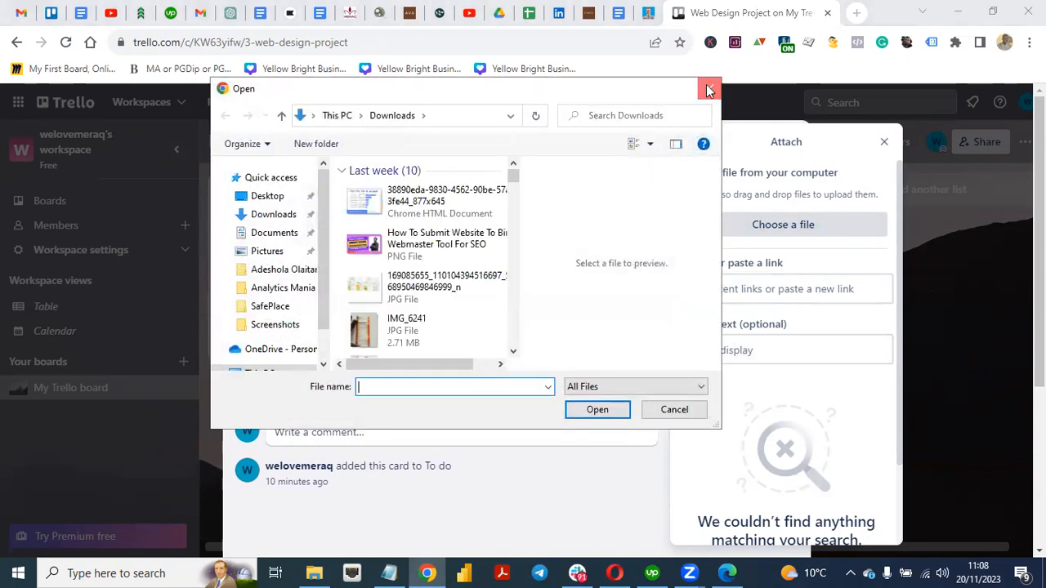
{"action": "left_click", "coordinate": [710, 88]}
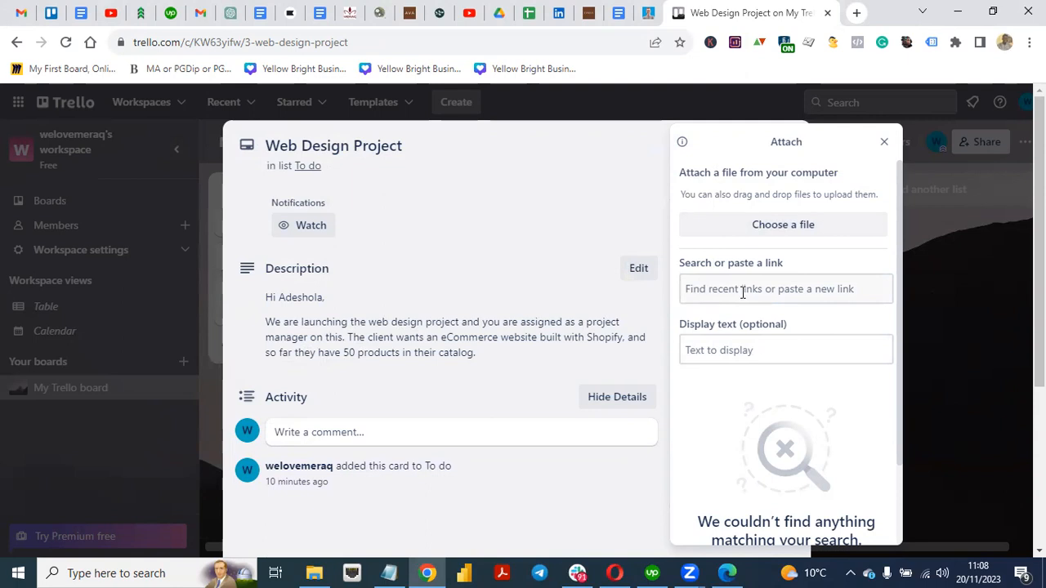
{"action": "left_click_drag", "start_coordinate": [899, 448], "coordinate": [898, 566]}
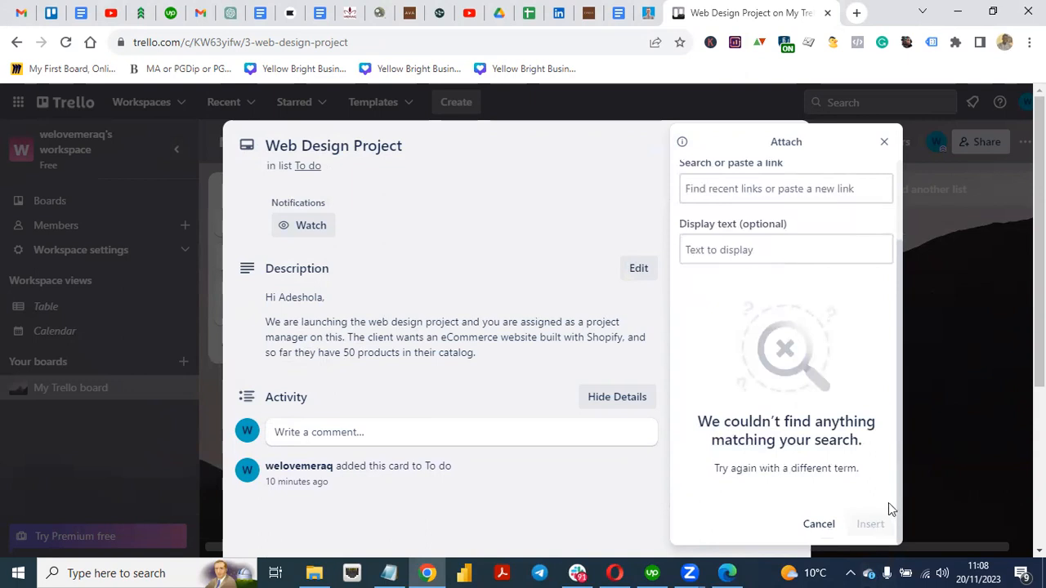
{"action": "left_click_drag", "start_coordinate": [897, 506], "coordinate": [892, 407]}
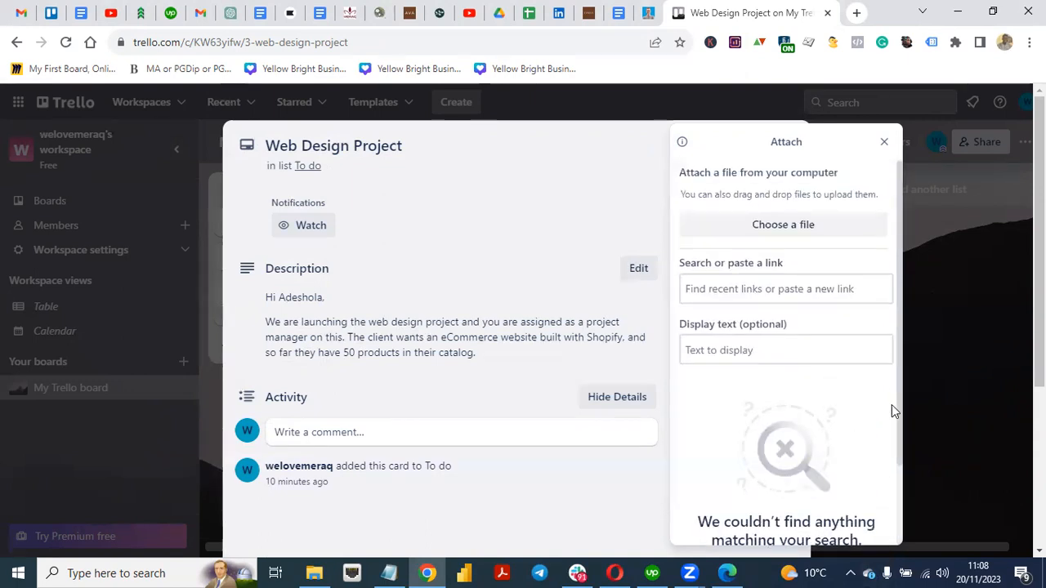
{"action": "left_click", "coordinate": [774, 232]}
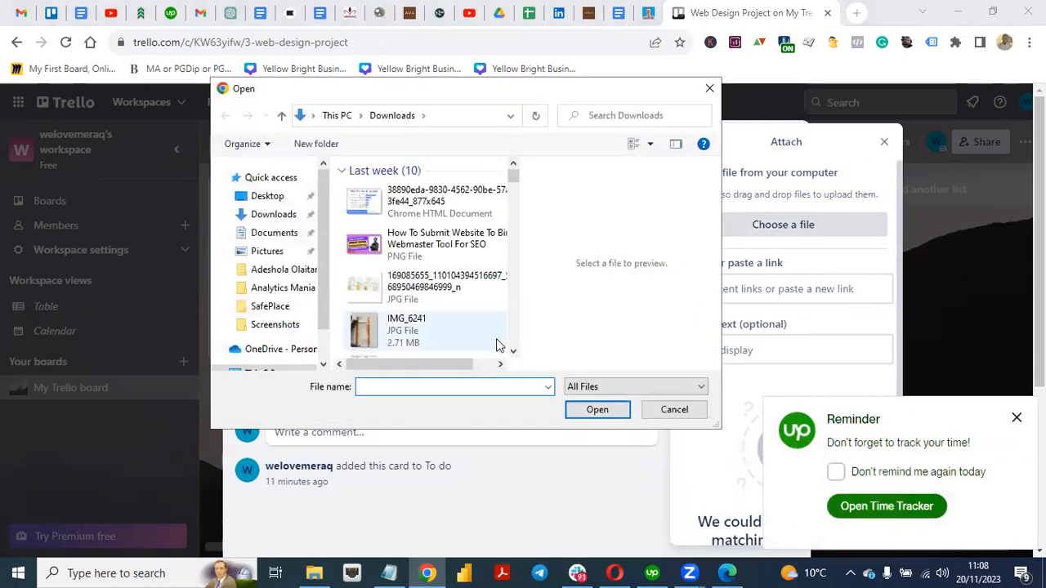
{"action": "left_click", "coordinate": [415, 249]}
{"action": "left_click", "coordinate": [597, 410]}
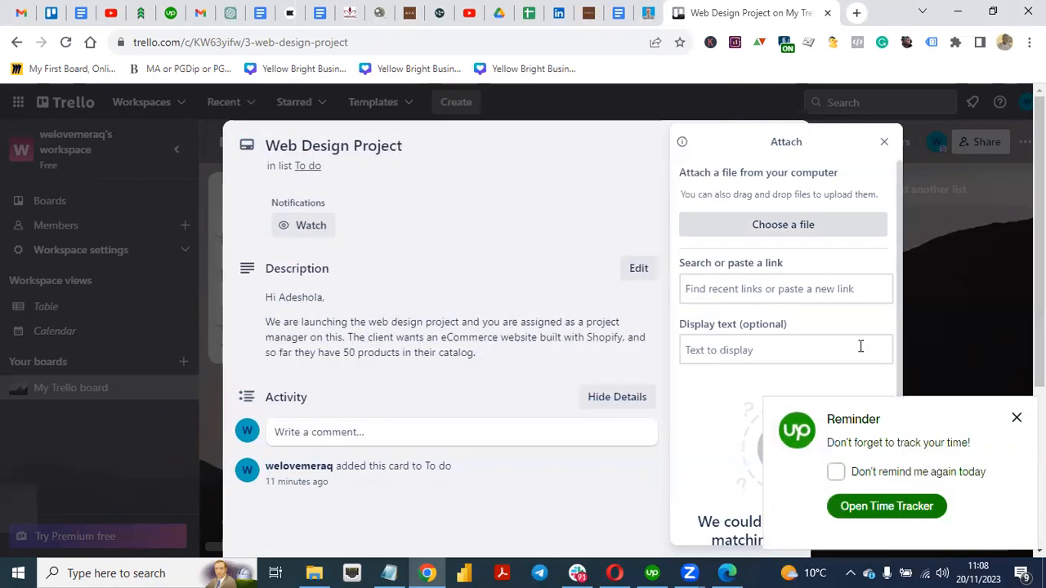
{"action": "left_click", "coordinate": [1017, 419]}
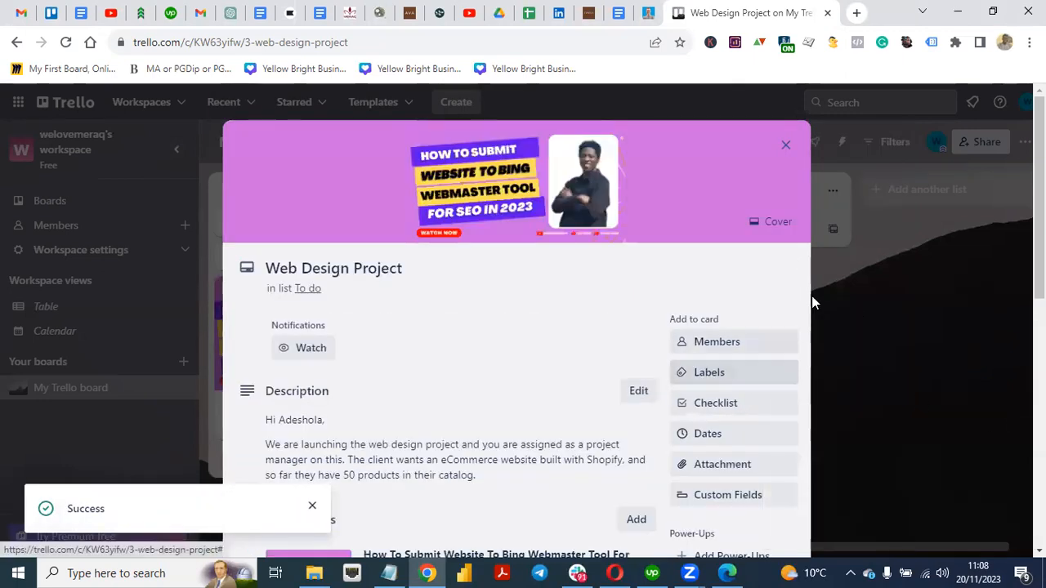
{"action": "scroll", "coordinate": [1020, 404], "scroll_direction": "down", "scroll_amount": 4}
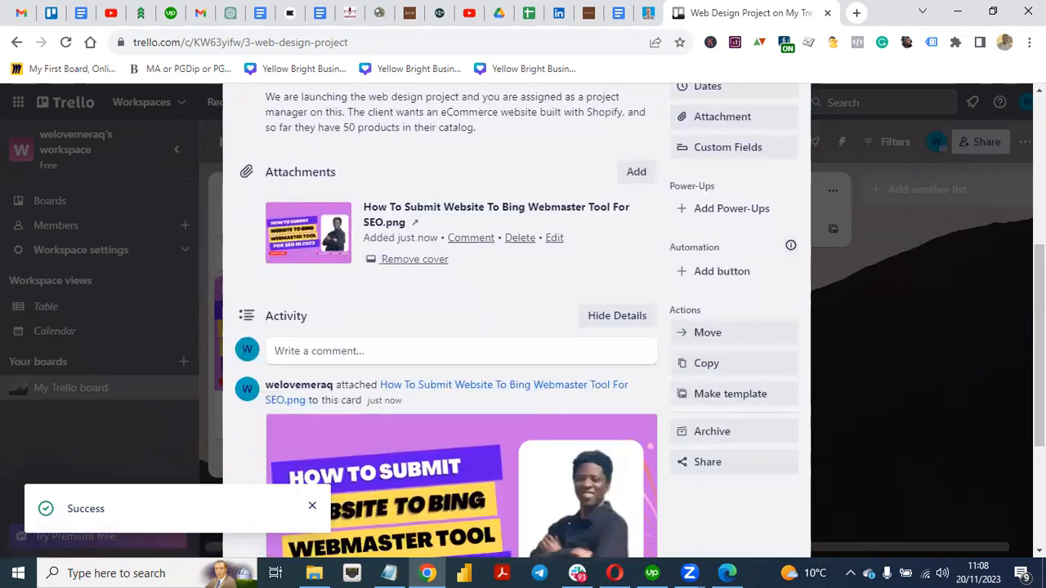
{"action": "scroll", "coordinate": [516, 327], "scroll_direction": "down", "scroll_amount": 2}
{"action": "scroll", "coordinate": [516, 326], "scroll_direction": "up", "scroll_amount": 7}
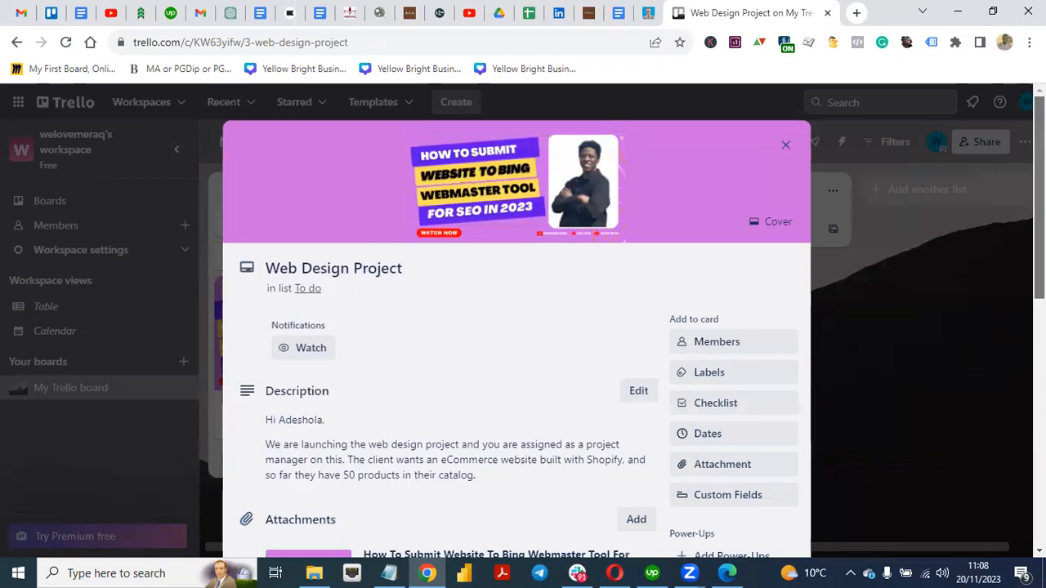
Step: Set the card's due date to January 31, 2024 in the Dates calendar and save it
{"action": "left_click", "coordinate": [705, 438]}
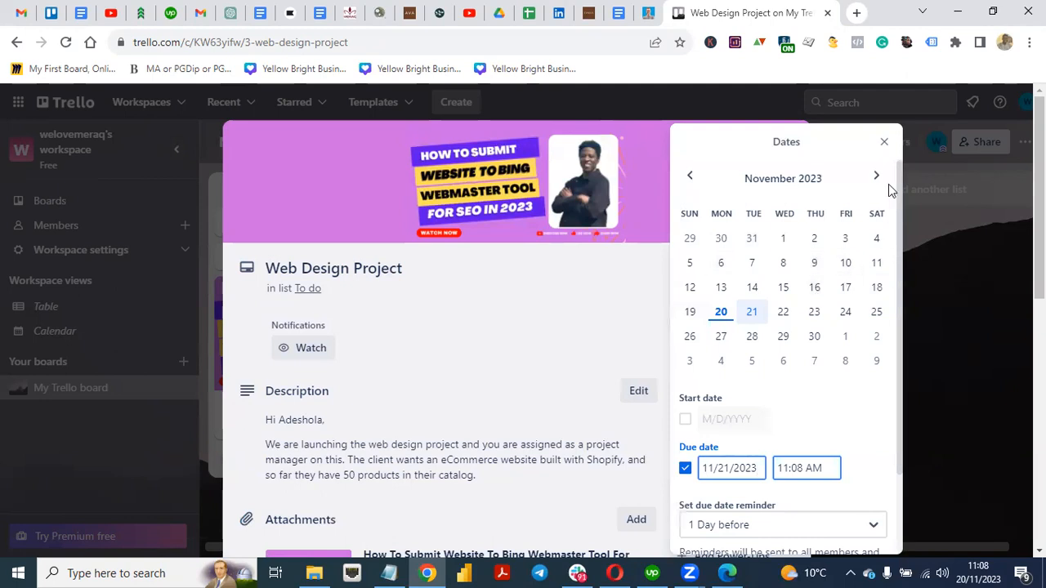
{"action": "left_click", "coordinate": [878, 178]}
{"action": "left_click", "coordinate": [878, 178]}
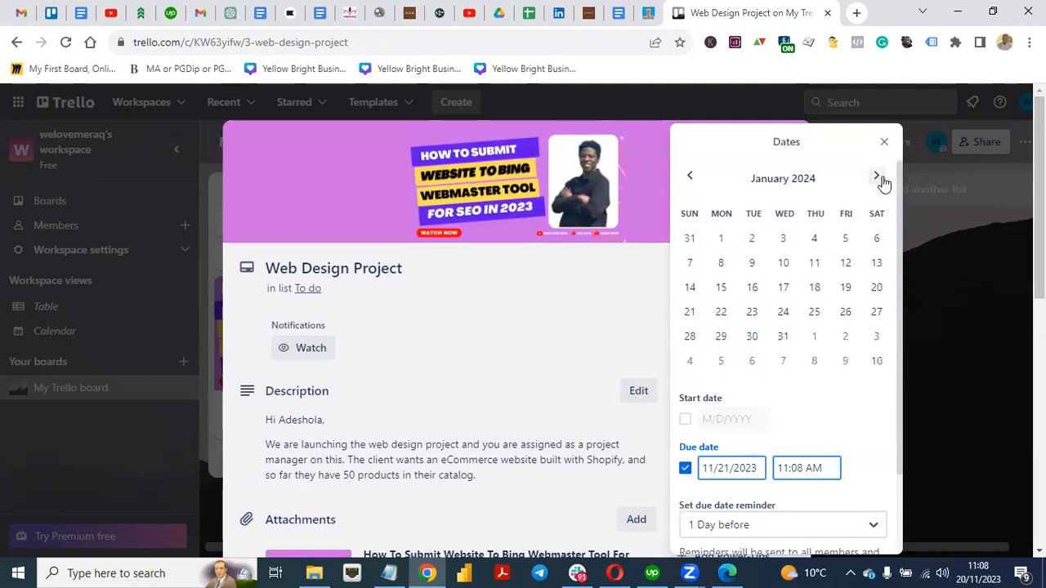
{"action": "left_click", "coordinate": [783, 336]}
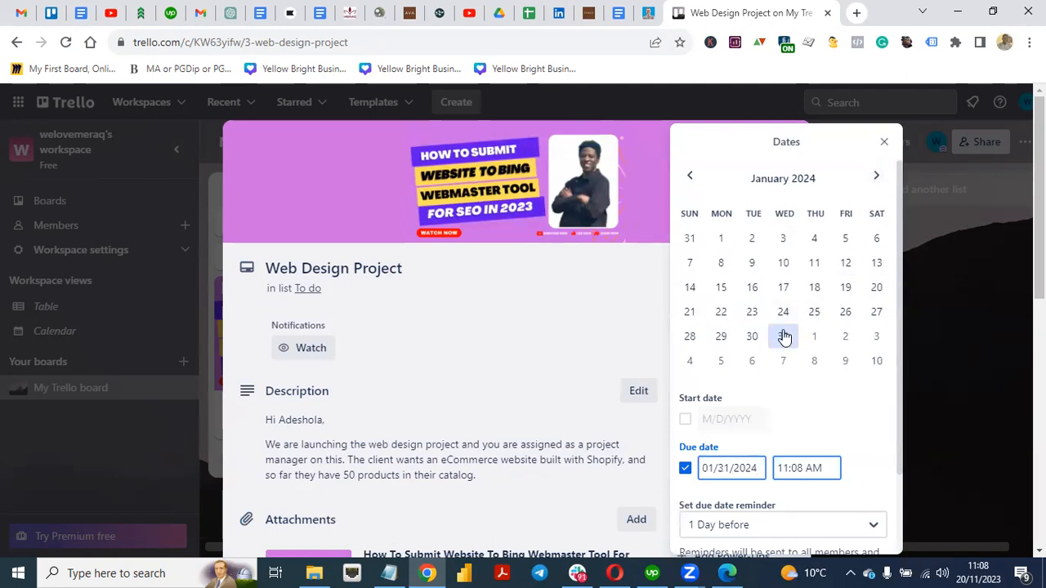
{"action": "left_click_drag", "start_coordinate": [895, 456], "coordinate": [890, 526]}
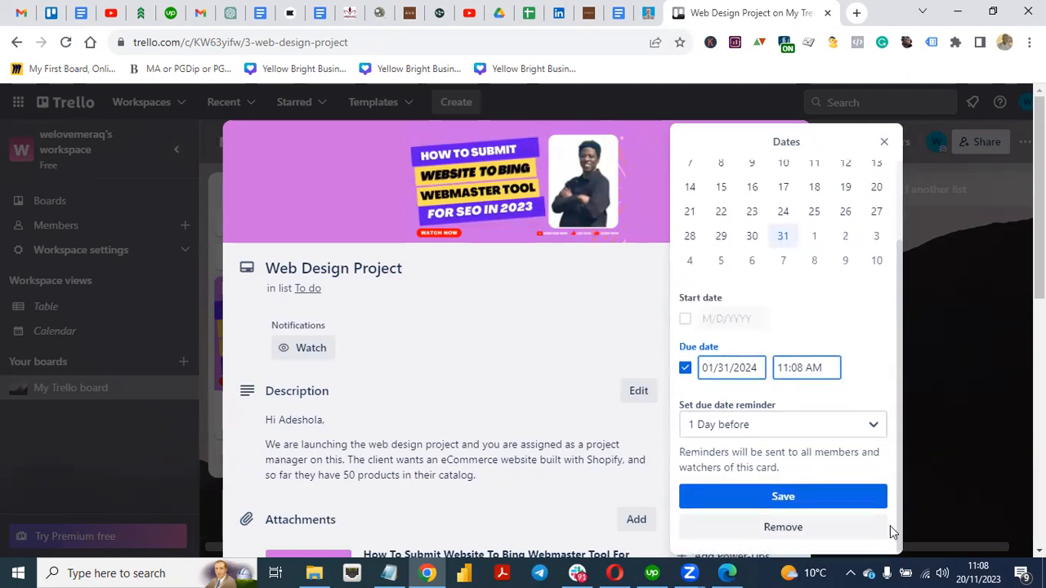
{"action": "left_click", "coordinate": [778, 497]}
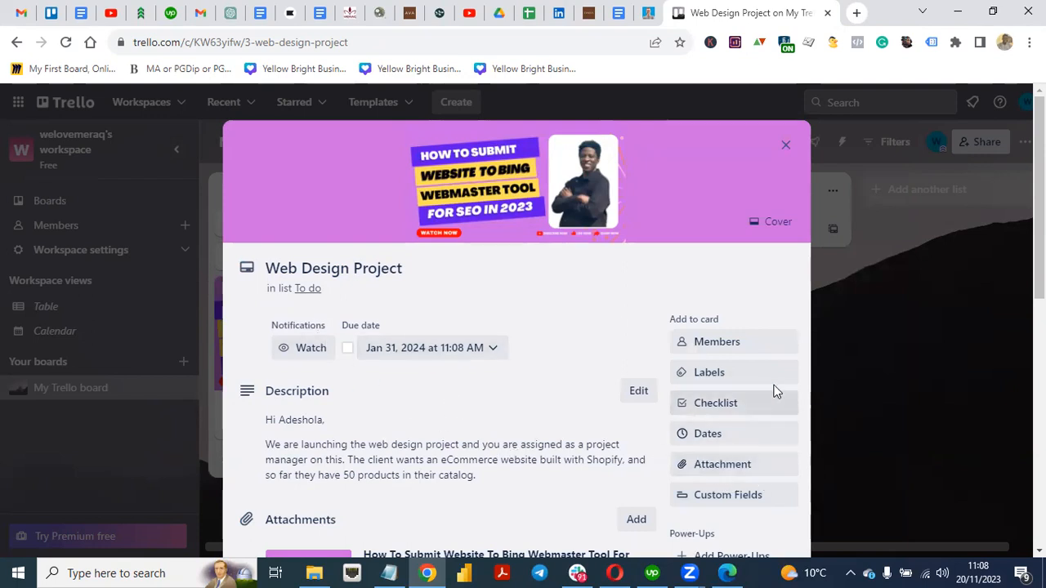
Step: Assign the other workspace member to the Web Design Project card and confirm they appear
{"action": "left_click", "coordinate": [716, 346]}
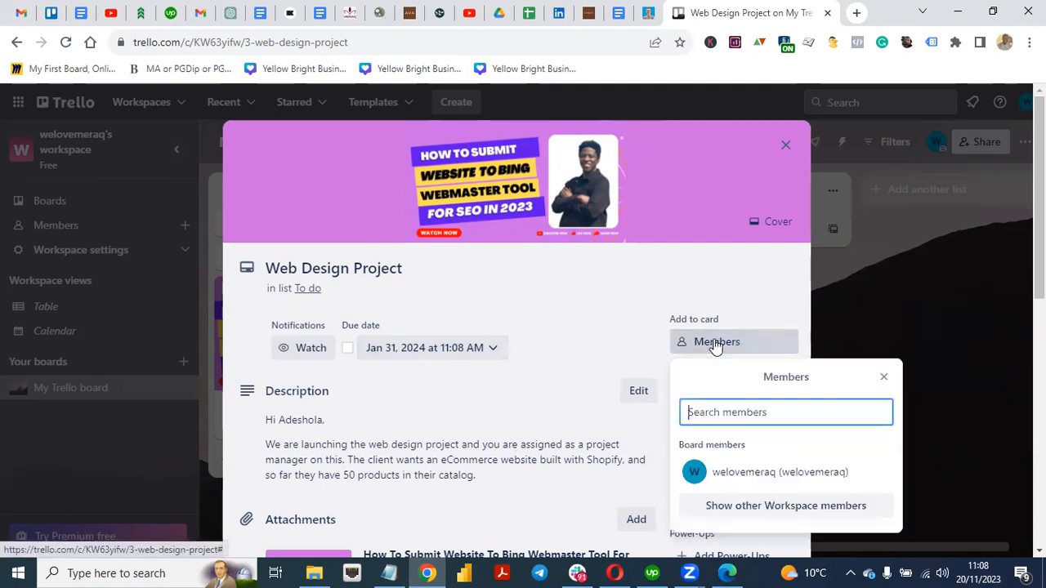
{"action": "left_click", "coordinate": [748, 515]}
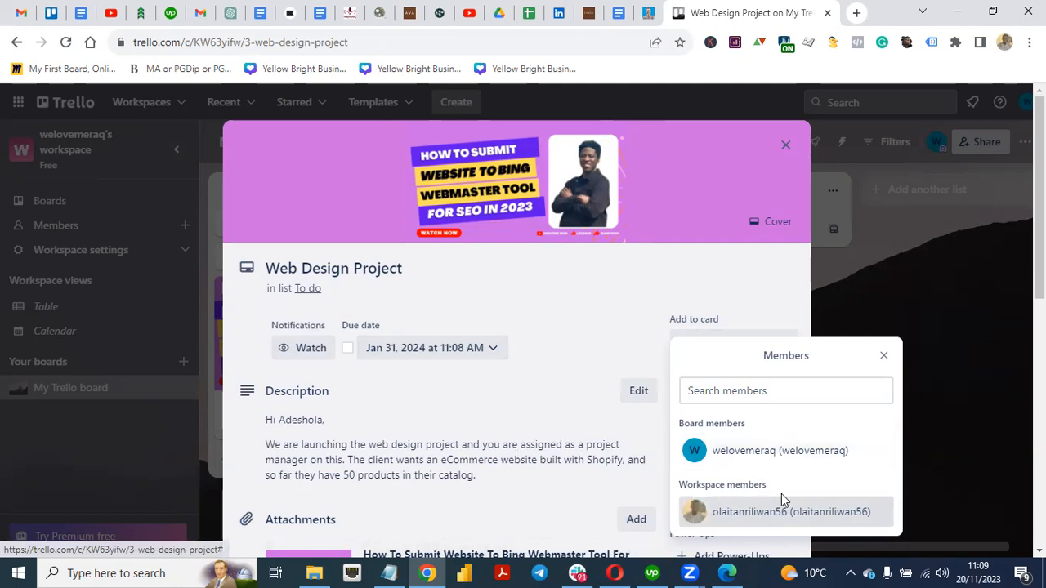
{"action": "left_click", "coordinate": [590, 332]}
{"action": "left_click", "coordinate": [701, 344]}
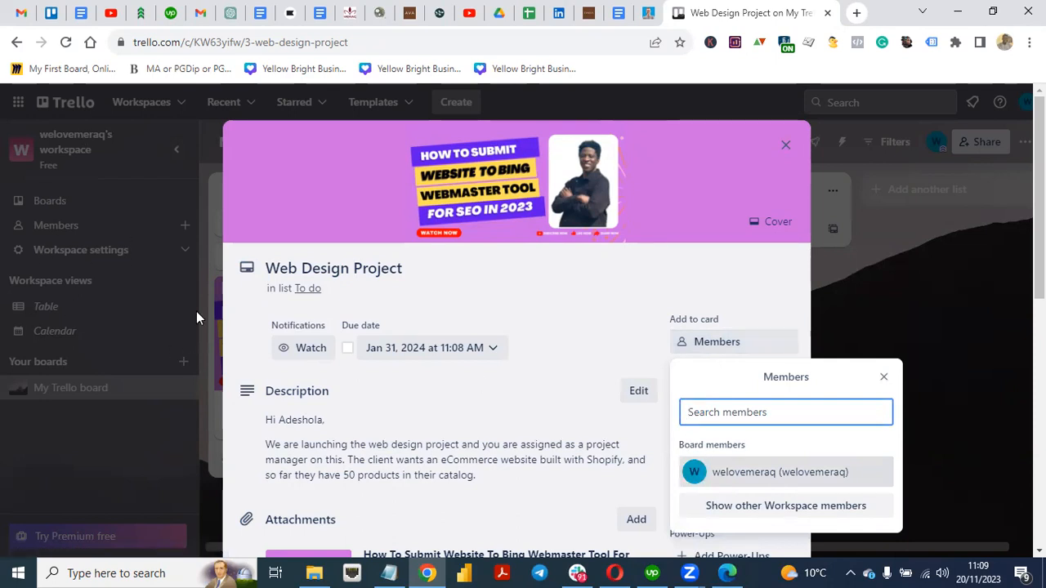
{"action": "left_click", "coordinate": [760, 506]}
{"action": "left_click", "coordinate": [758, 544]}
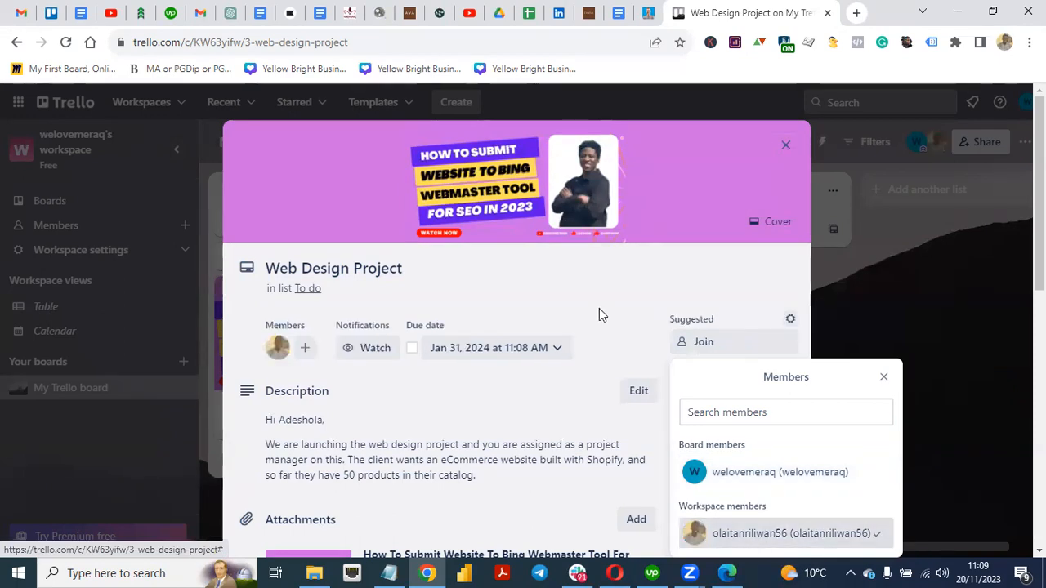
{"action": "left_click", "coordinate": [617, 296]}
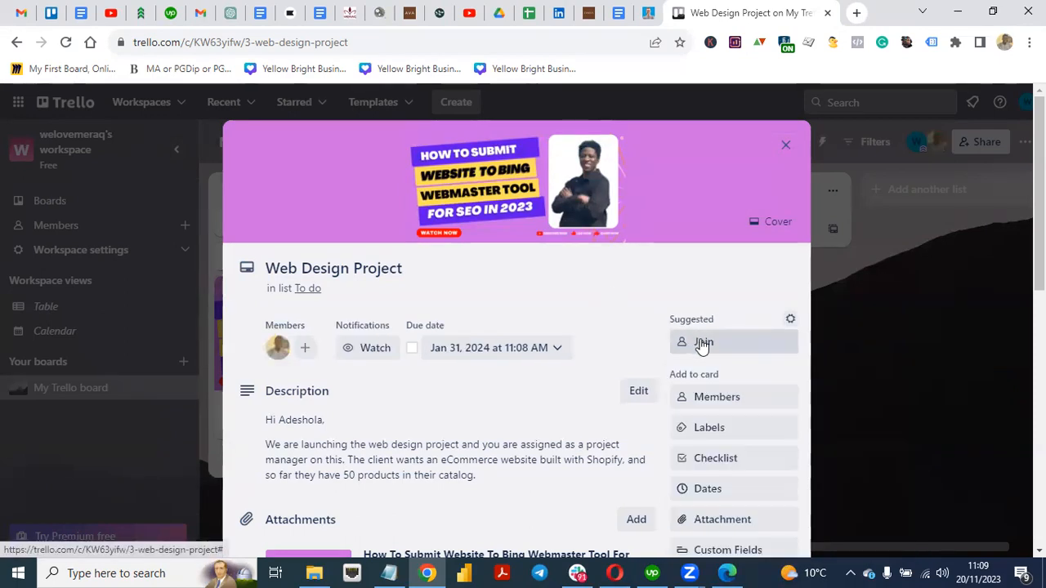
{"action": "left_click", "coordinate": [703, 398]}
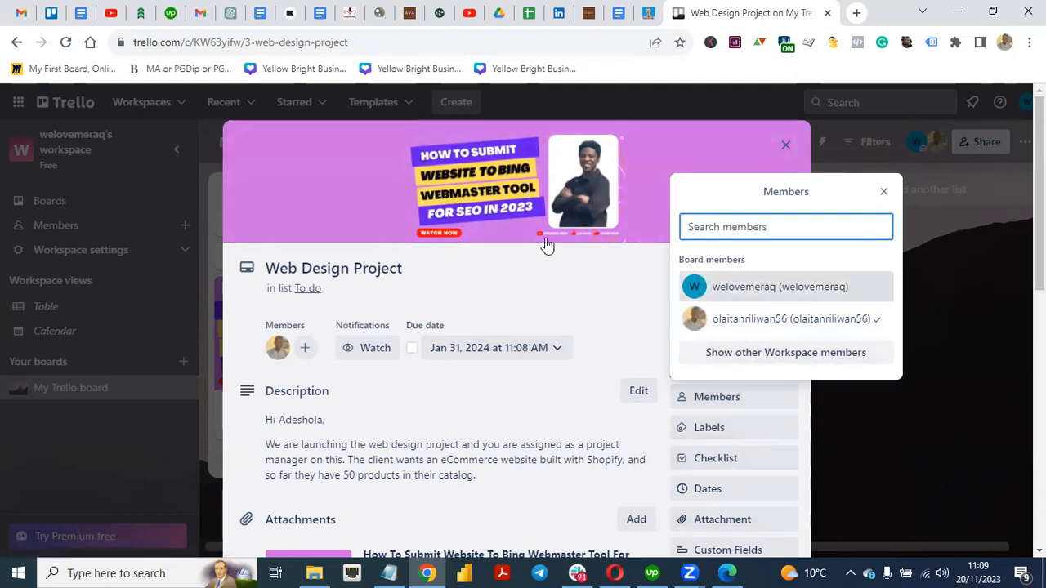
{"action": "left_click", "coordinate": [615, 303]}
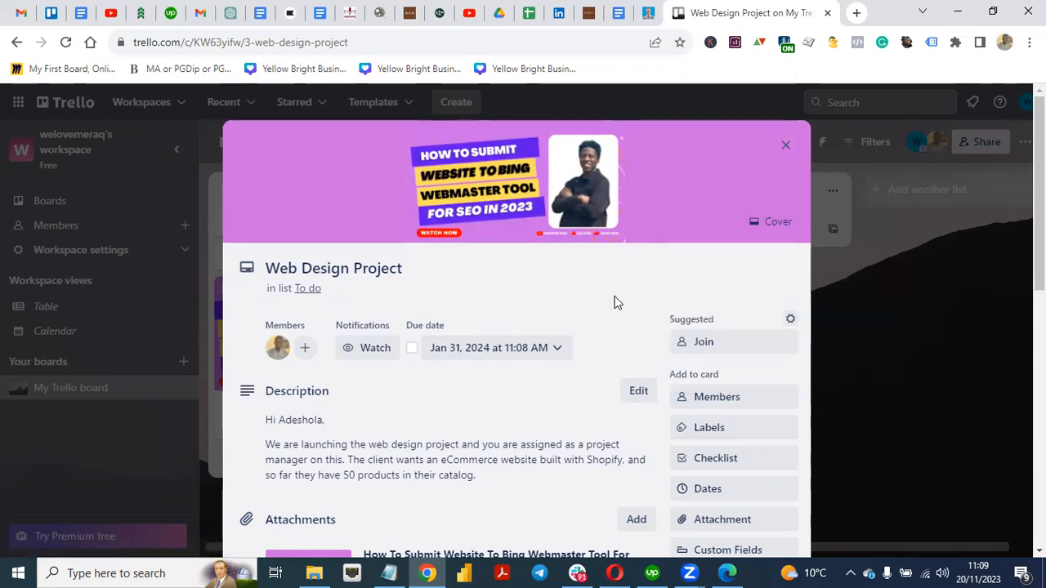
Step: Create a checklist named 'Strategy/Brainstorming Session' on the card
{"action": "left_click", "coordinate": [716, 460]}
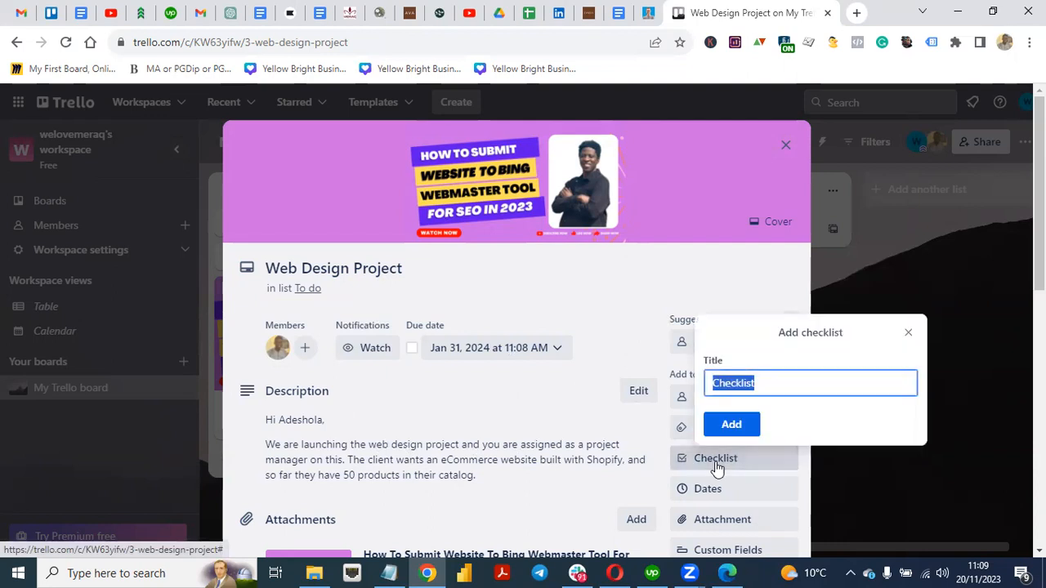
{"action": "left_click", "coordinate": [793, 389]}
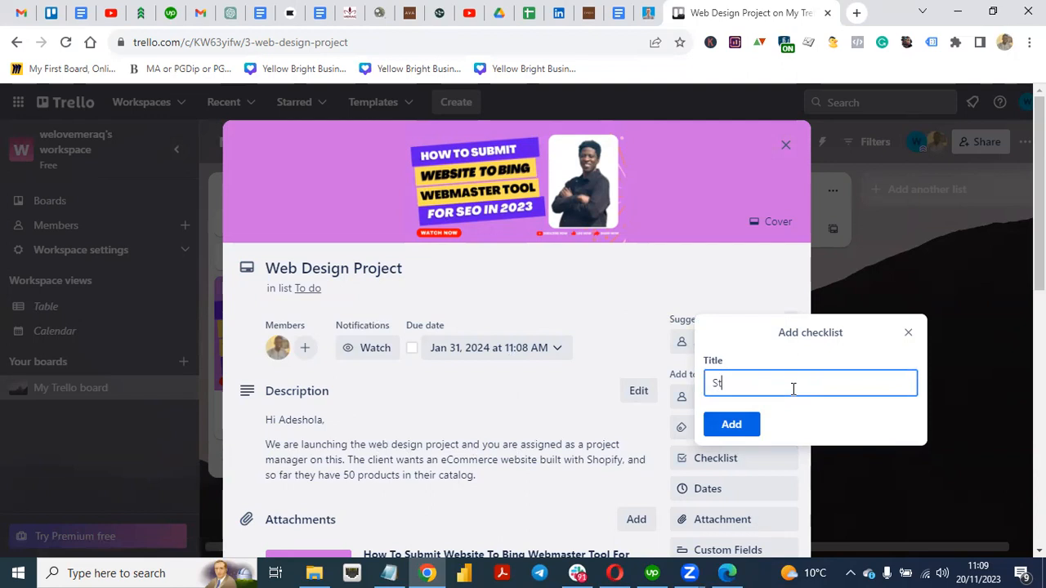
{"action": "type", "text": "Strategy Session"}
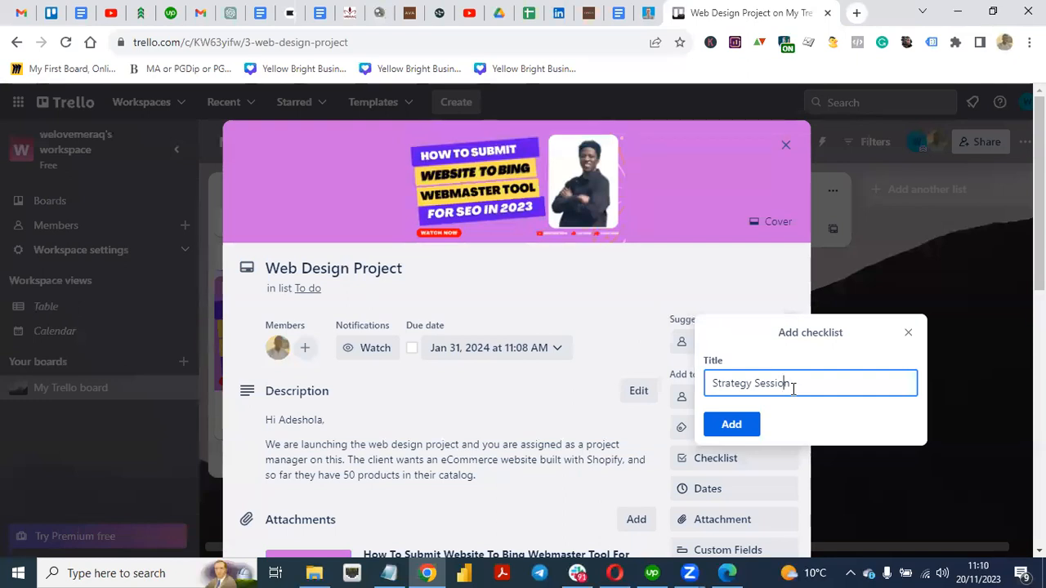
{"action": "type", "text": "/Brainstorming"}
{"action": "left_click", "coordinate": [736, 426]}
{"action": "left_click", "coordinate": [736, 425]}
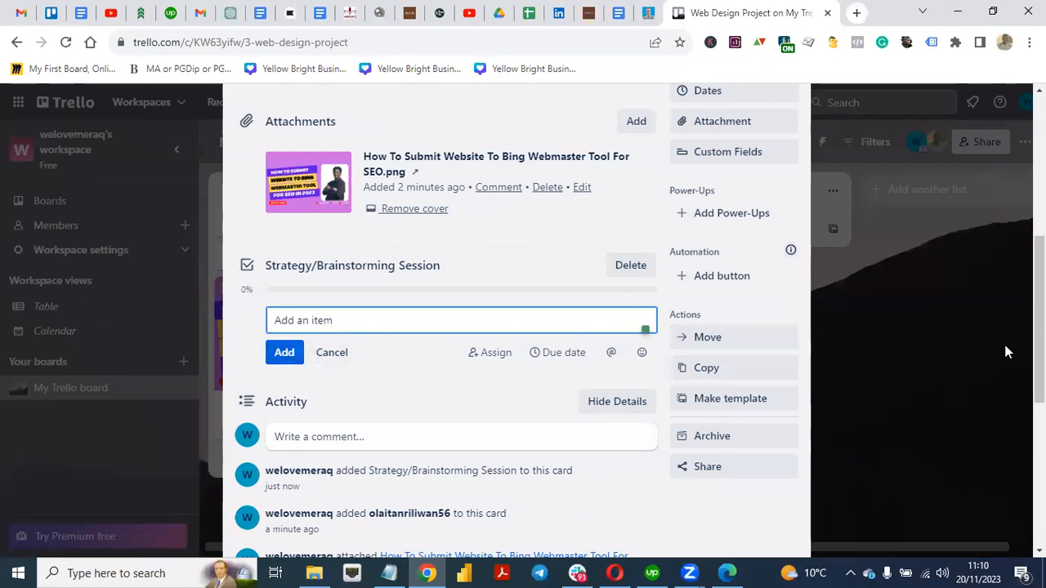
{"action": "scroll", "coordinate": [516, 327], "scroll_direction": "up", "scroll_amount": 4}
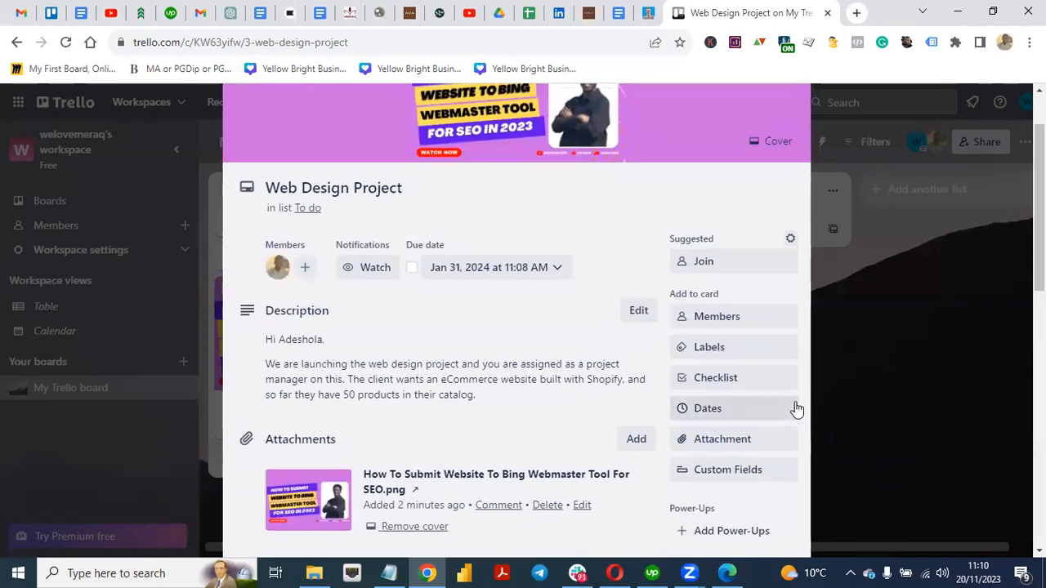
Step: Add a 'Domain and Hosting Purchase' checklist to the card
{"action": "left_click", "coordinate": [729, 390]}
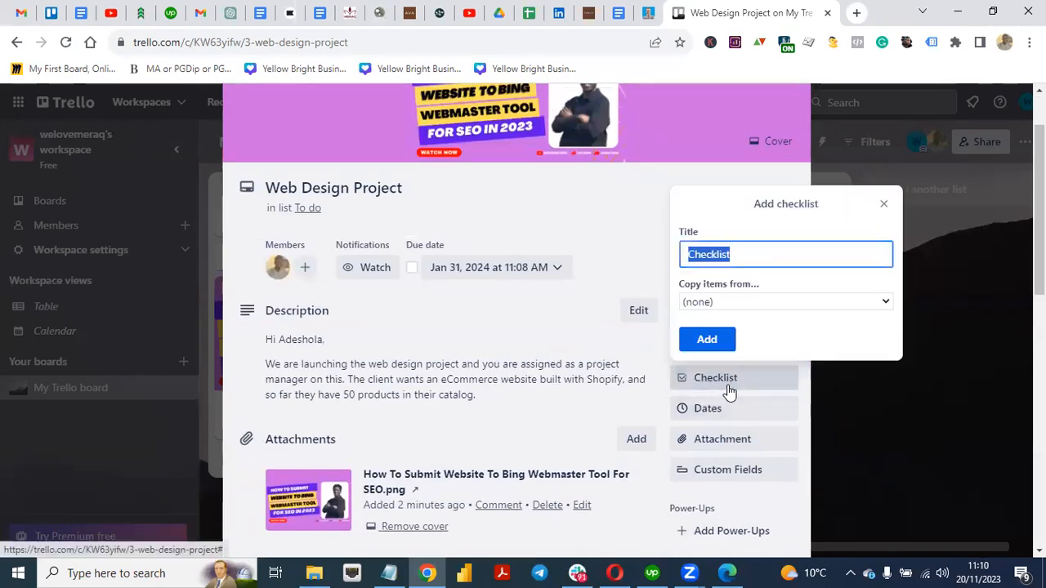
{"action": "left_click", "coordinate": [752, 258]}
{"action": "key", "text": "BackSpace"}
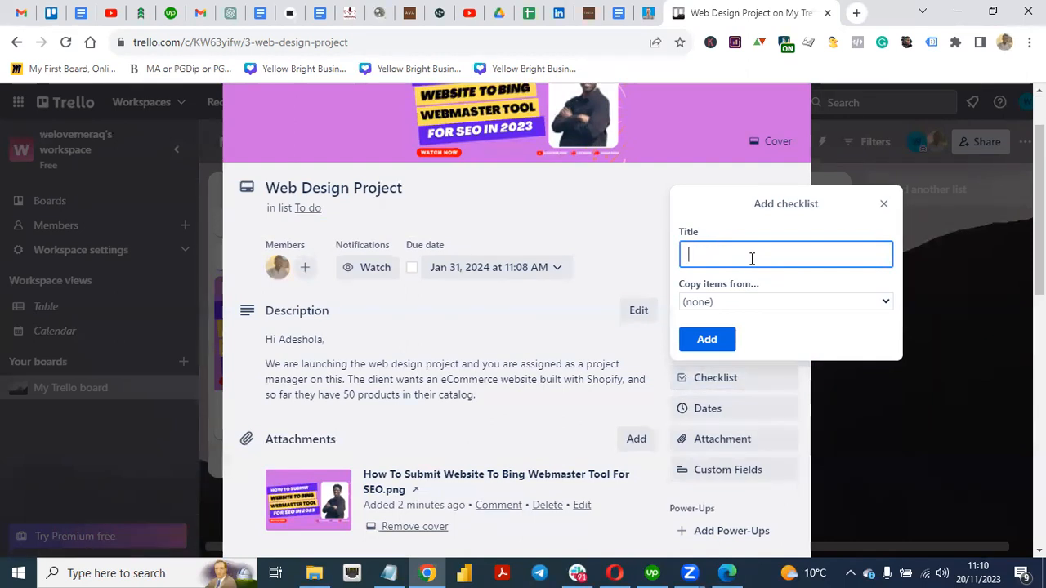
{"action": "type", "text": "urchase"}
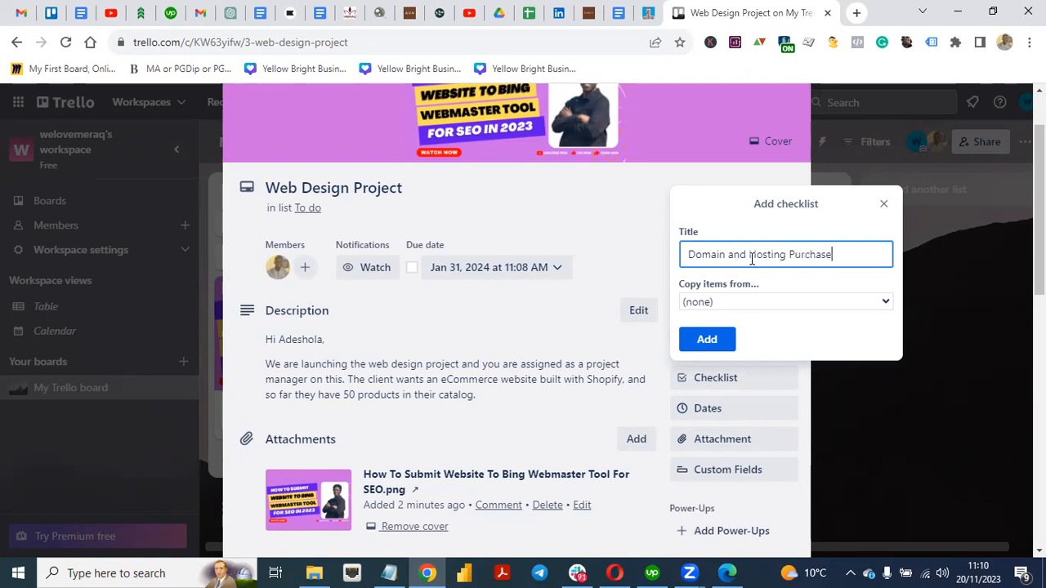
{"action": "left_click", "coordinate": [707, 342]}
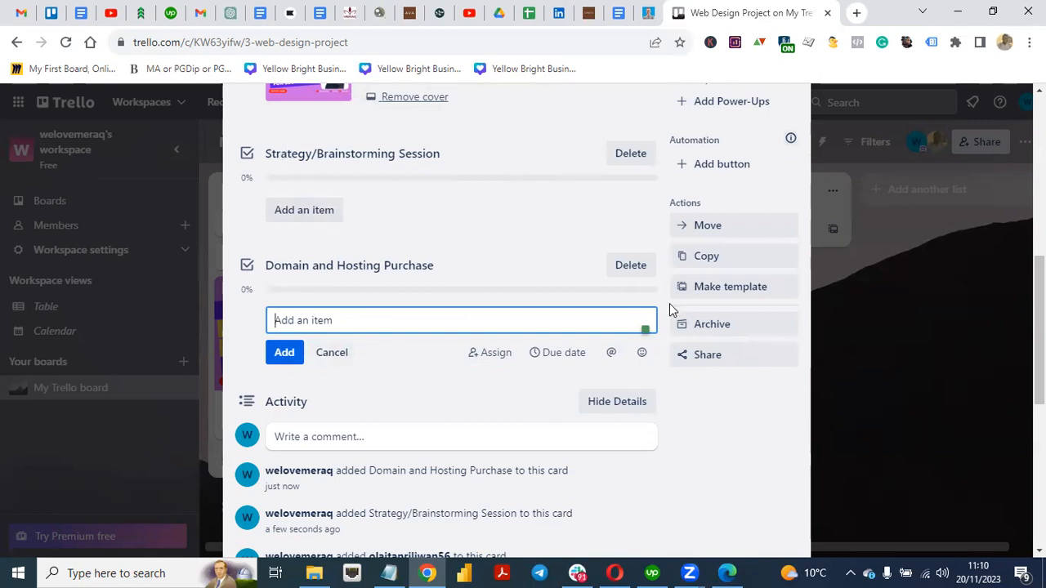
{"action": "scroll", "coordinate": [796, 245], "scroll_direction": "up", "scroll_amount": 4}
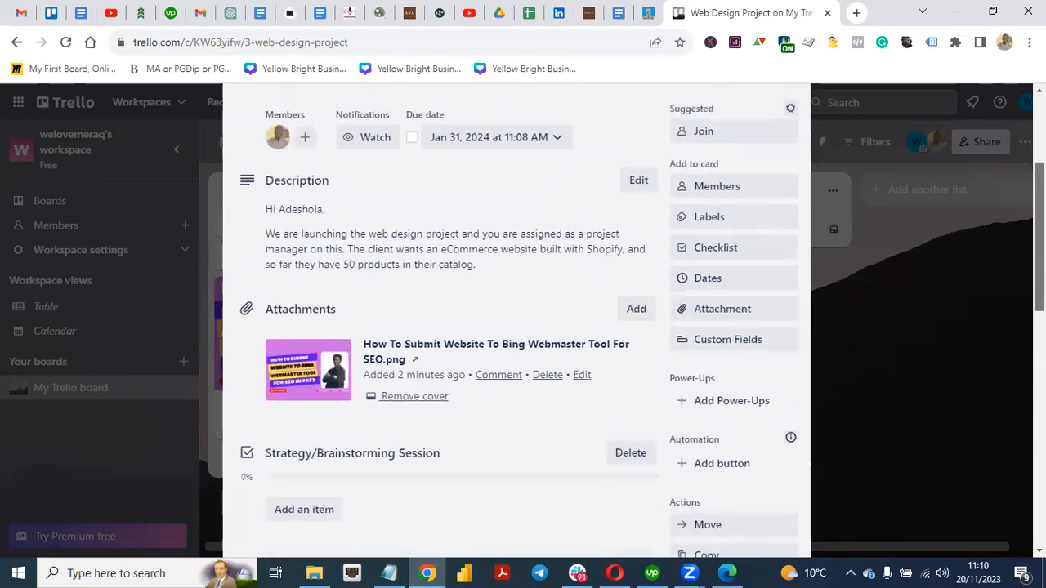
Step: Add a third checklist titled 'UX Design' to the card
{"action": "left_click", "coordinate": [734, 228]}
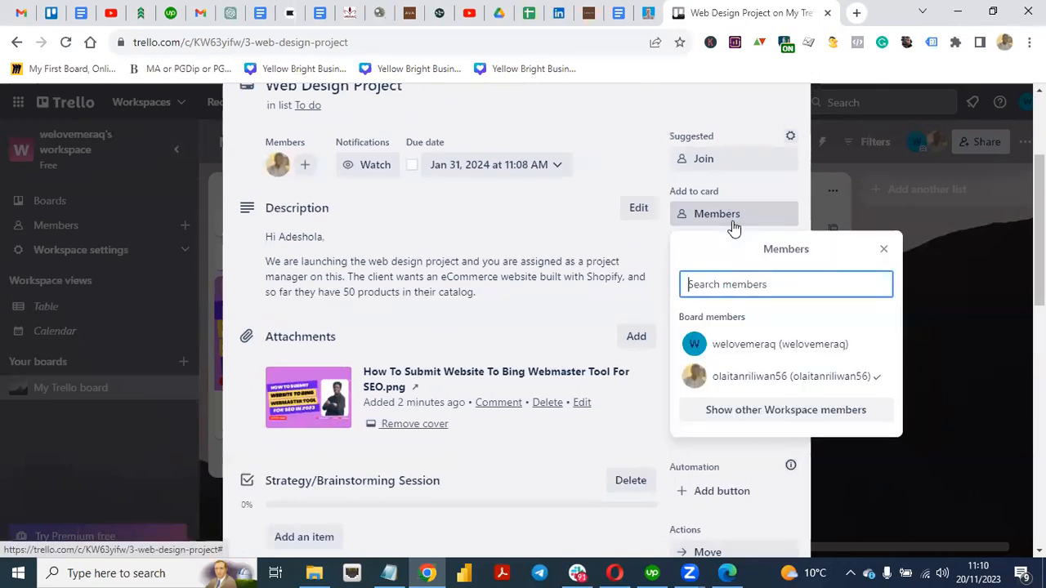
{"action": "left_click", "coordinate": [626, 162]}
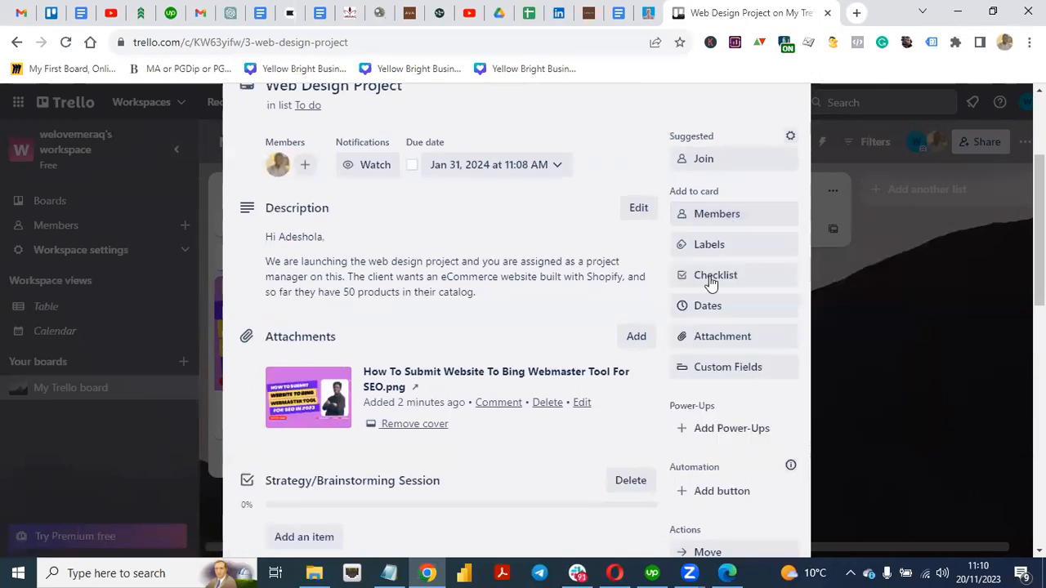
{"action": "left_click", "coordinate": [715, 280]}
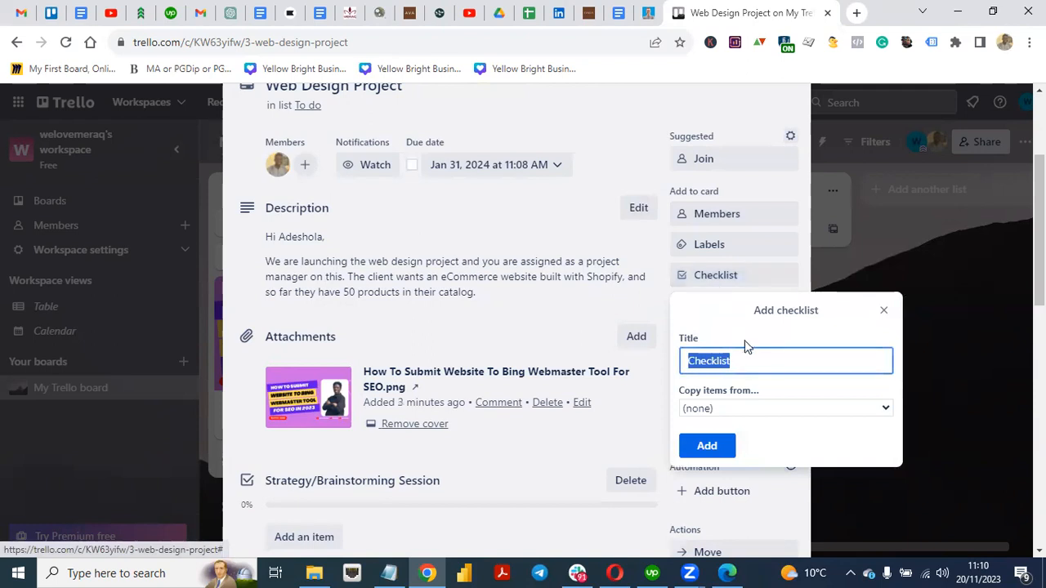
{"action": "left_click", "coordinate": [749, 360]}
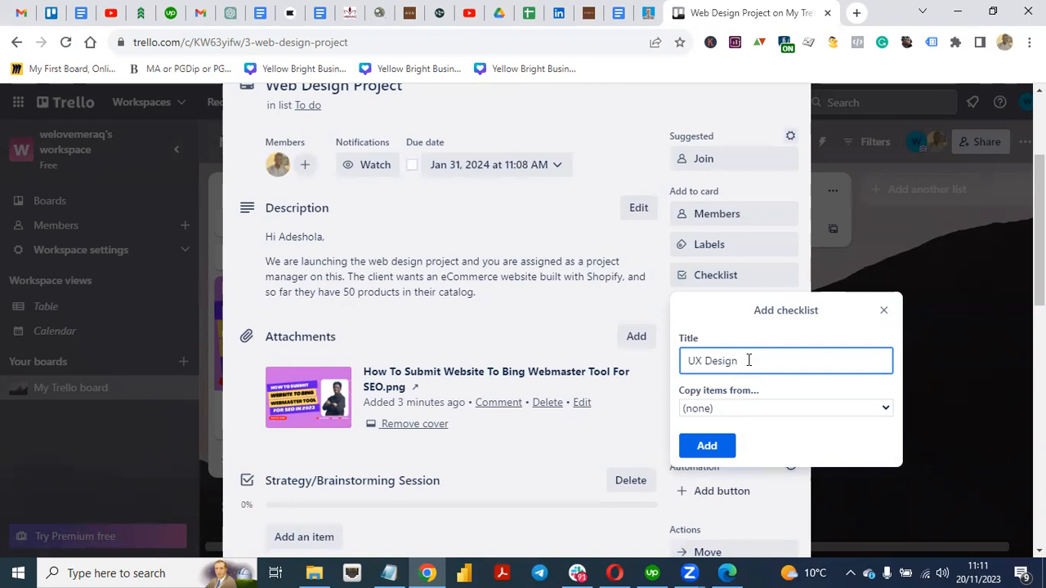
{"action": "left_click", "coordinate": [715, 446]}
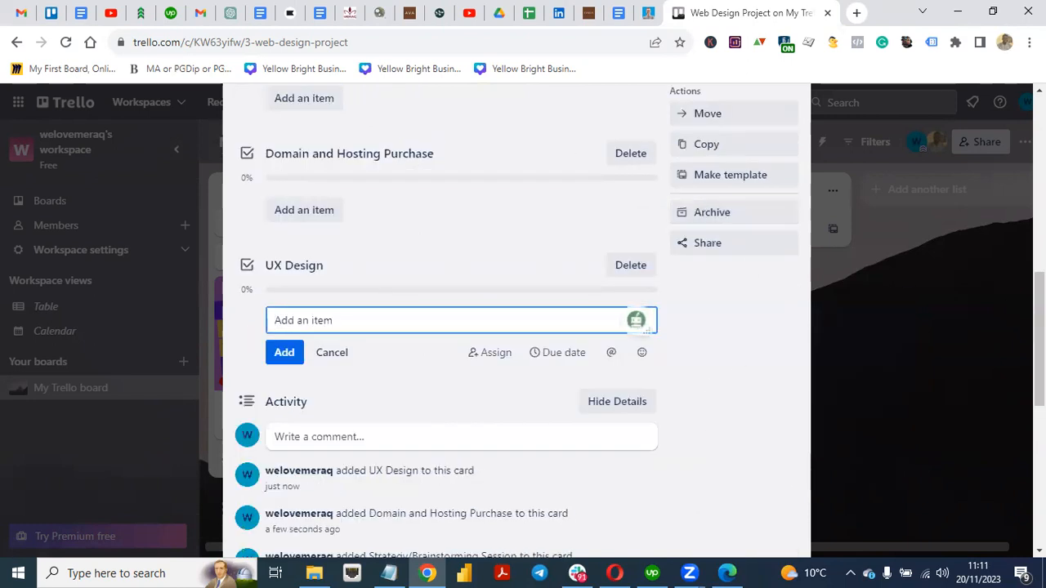
{"action": "scroll", "coordinate": [743, 322], "scroll_direction": "down", "scroll_amount": 5}
{"action": "scroll", "coordinate": [385, 271], "scroll_direction": "up", "scroll_amount": 3}
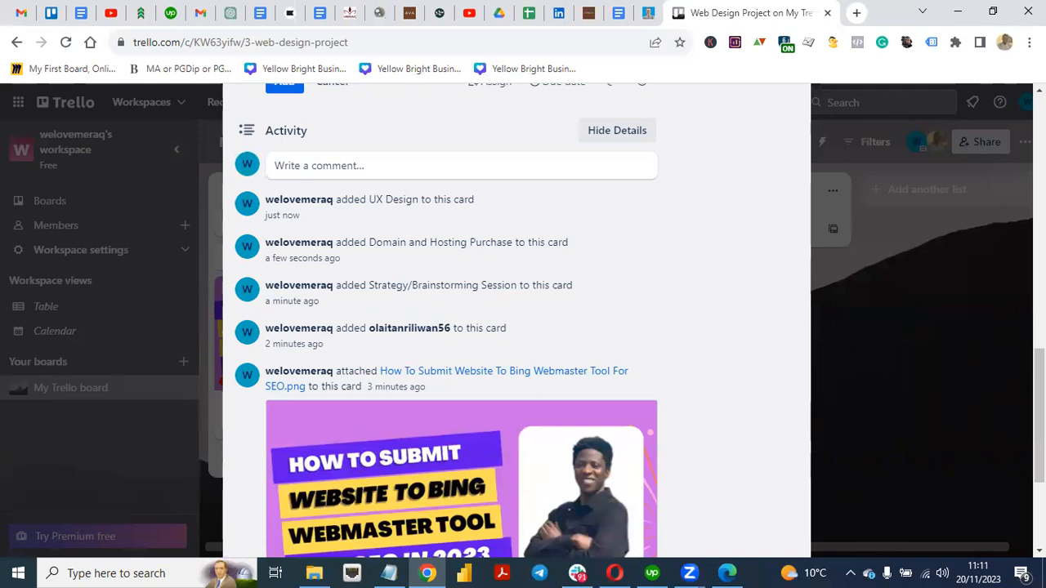
Step: Review the card's description, checklists and details, then close the card back to the board
{"action": "scroll", "coordinate": [518, 319], "scroll_direction": "down", "scroll_amount": 3}
{"action": "scroll", "coordinate": [517, 319], "scroll_direction": "up", "scroll_amount": 10}
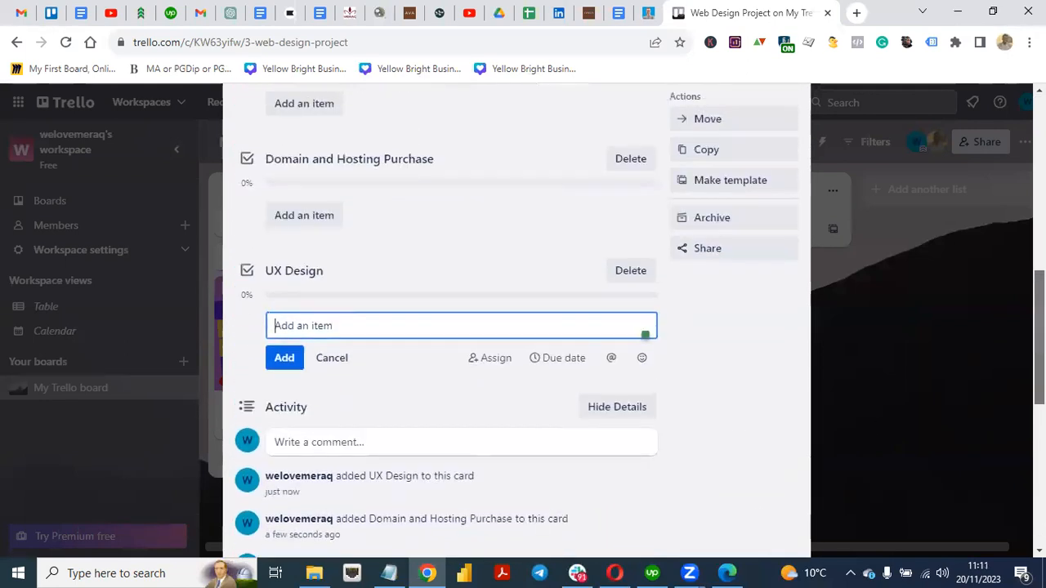
{"action": "scroll", "coordinate": [518, 319], "scroll_direction": "up", "scroll_amount": 4}
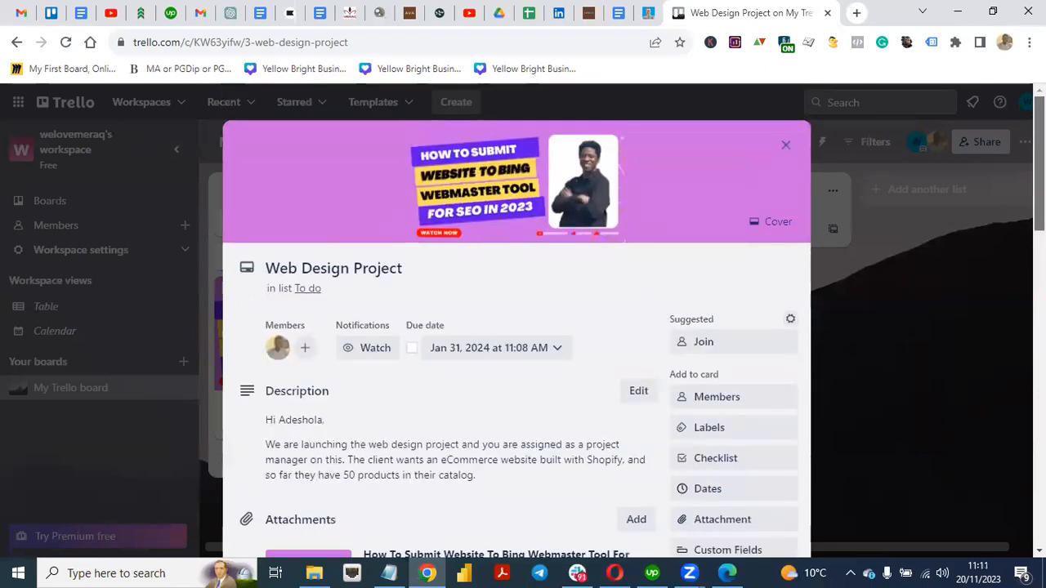
{"action": "scroll", "coordinate": [517, 318], "scroll_direction": "down", "scroll_amount": 3}
{"action": "scroll", "coordinate": [517, 318], "scroll_direction": "up", "scroll_amount": 2}
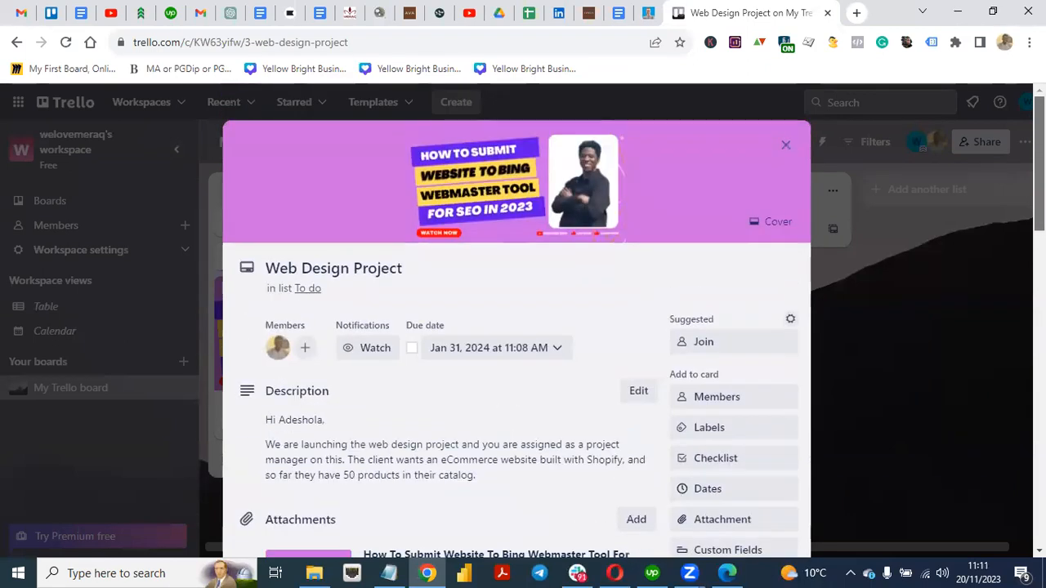
{"action": "scroll", "coordinate": [999, 418], "scroll_direction": "down", "scroll_amount": 10}
{"action": "scroll", "coordinate": [990, 528], "scroll_direction": "up", "scroll_amount": 7}
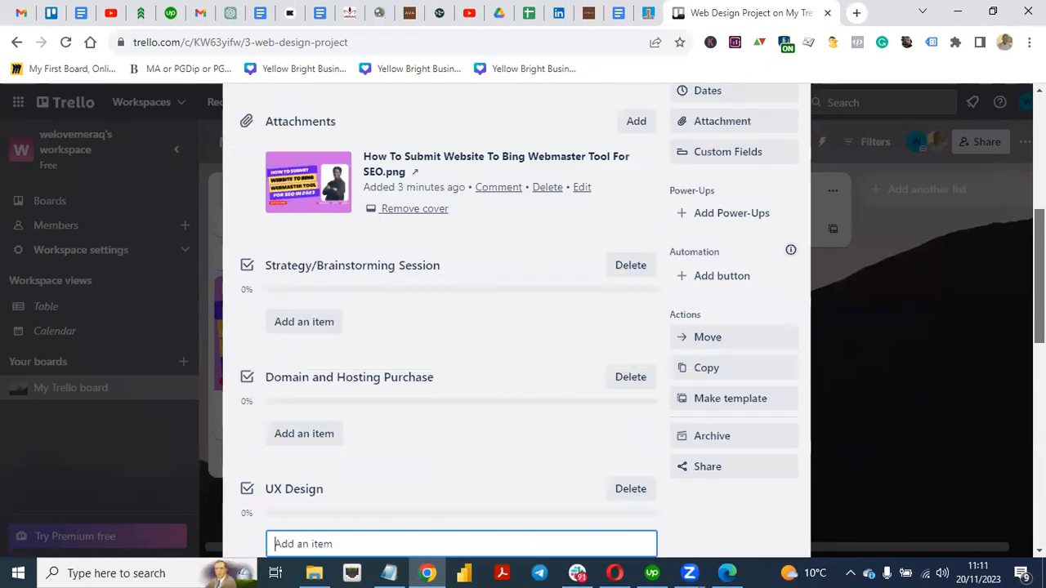
{"action": "scroll", "coordinate": [518, 318], "scroll_direction": "up", "scroll_amount": 4}
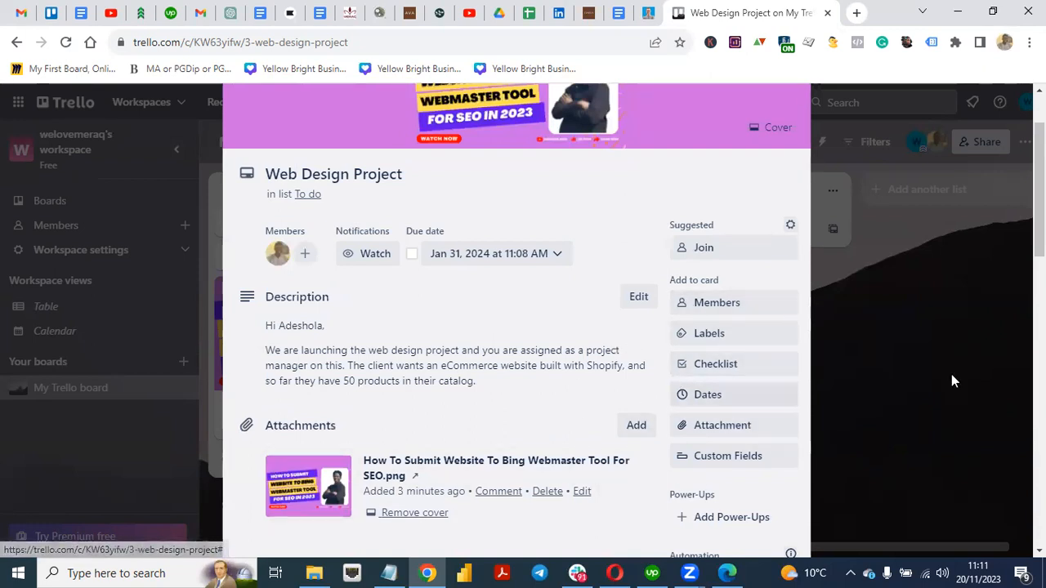
{"action": "scroll", "coordinate": [906, 166], "scroll_direction": "up", "scroll_amount": 2}
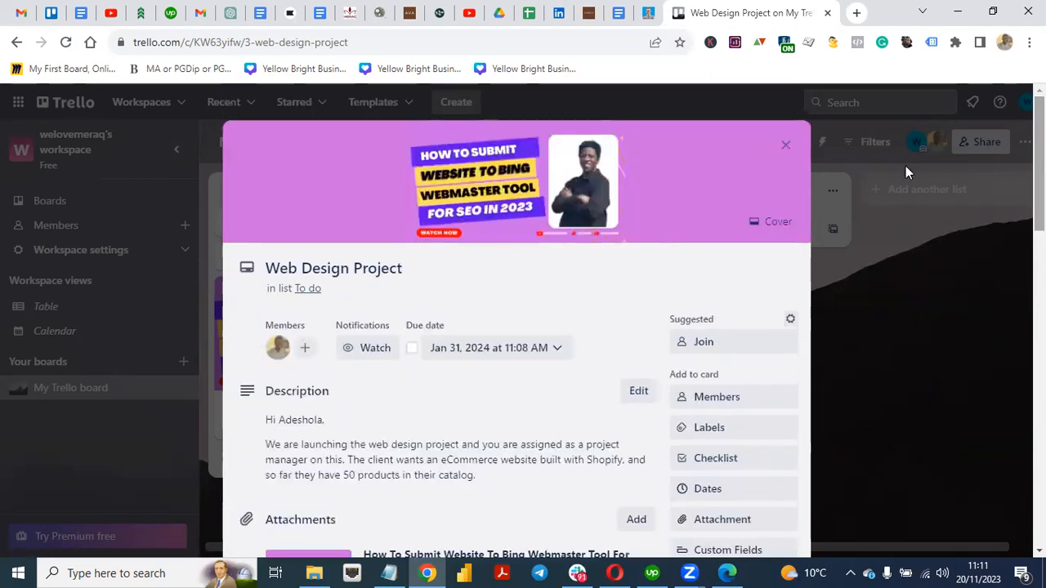
{"action": "left_click", "coordinate": [788, 152]}
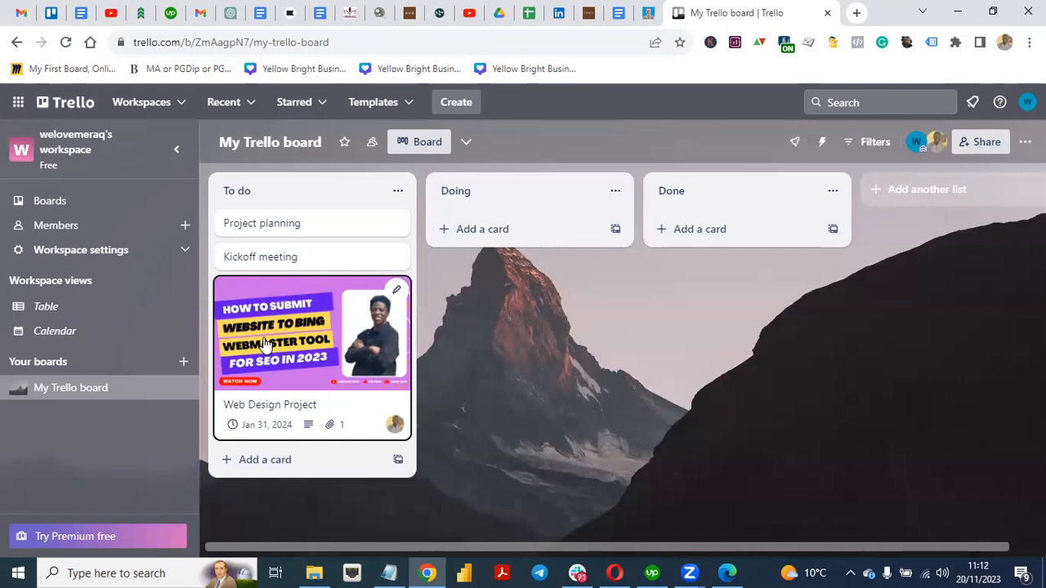
Step: Drag the Web Design Project card from To do into the Done list
{"action": "left_click_drag", "start_coordinate": [266, 343], "coordinate": [499, 264]}
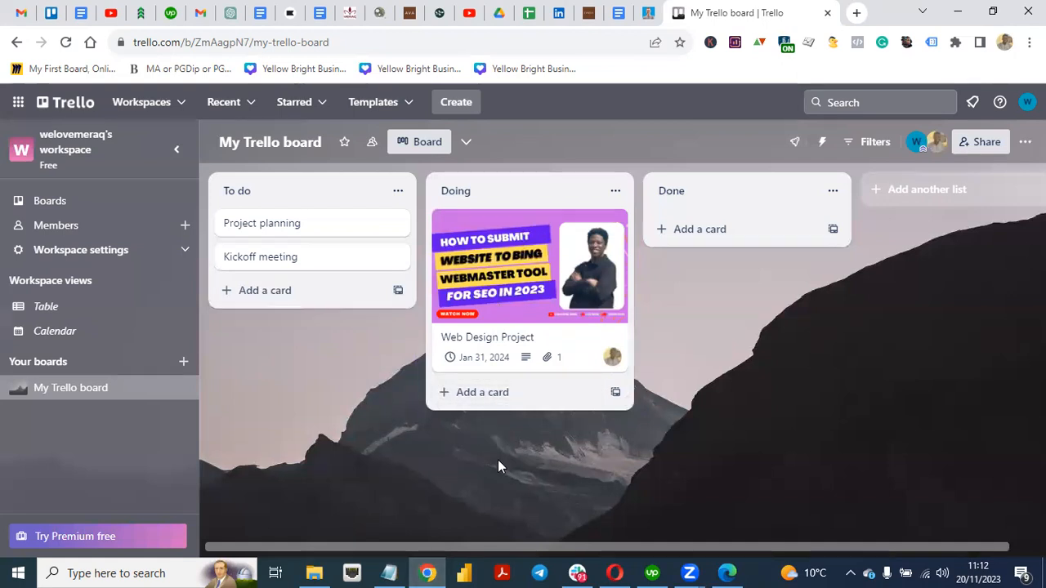
{"action": "left_click_drag", "start_coordinate": [502, 283], "coordinate": [707, 296]}
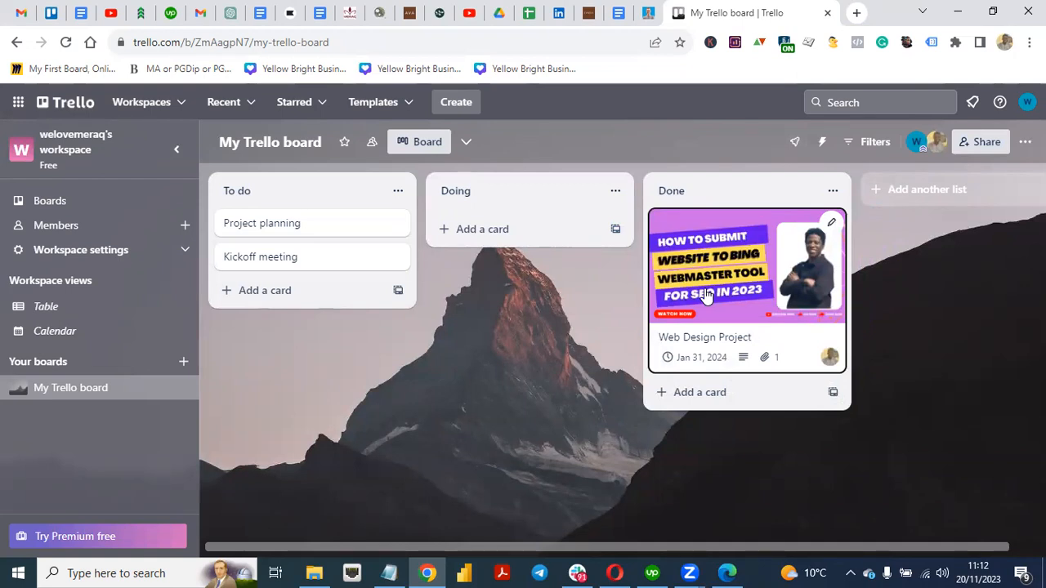
{"action": "left_click_drag", "start_coordinate": [707, 296], "coordinate": [517, 318]}
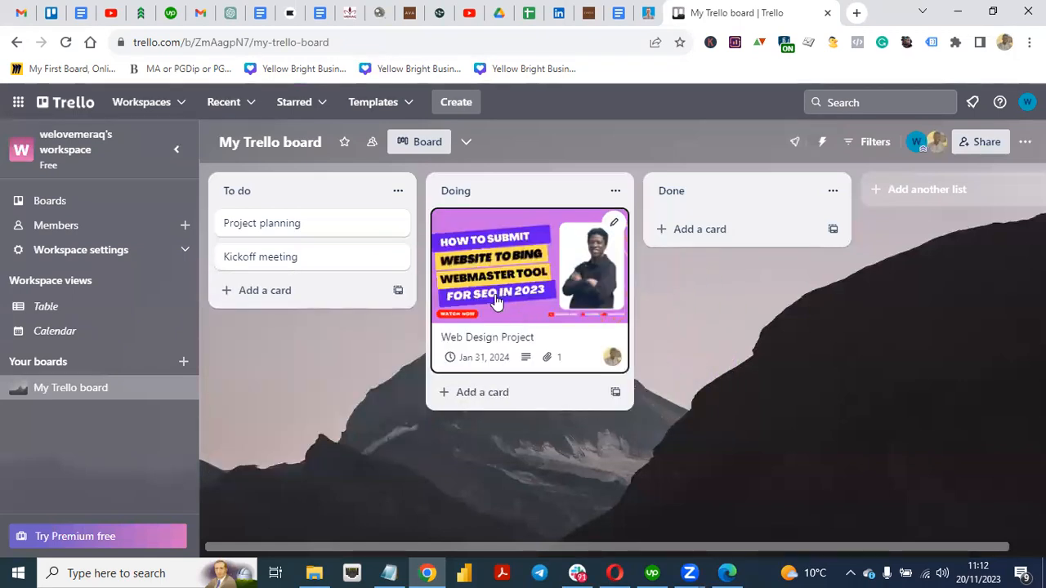
{"action": "left_click_drag", "start_coordinate": [482, 301], "coordinate": [682, 315]}
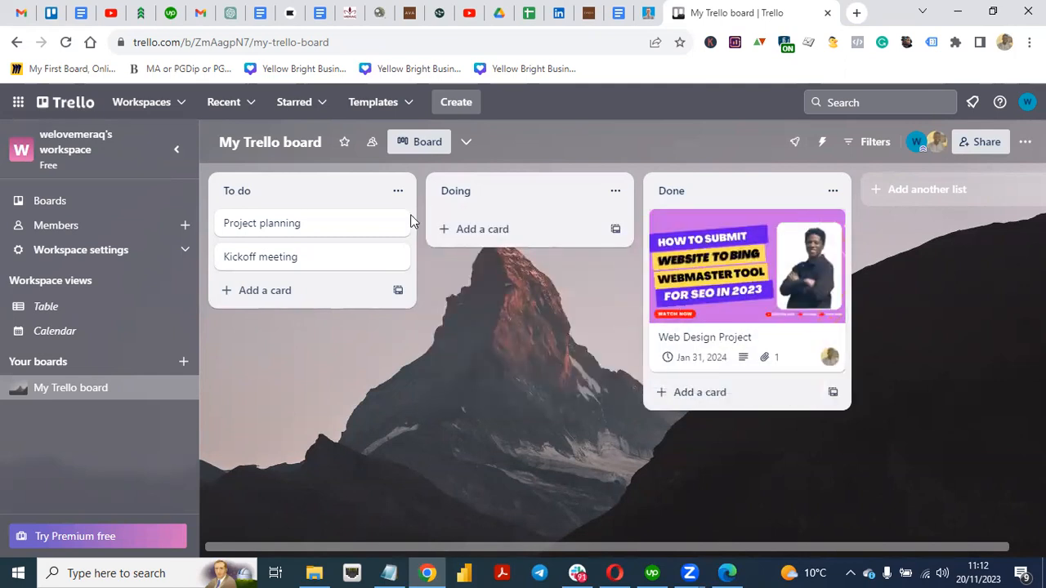
{"action": "left_click", "coordinate": [182, 108]}
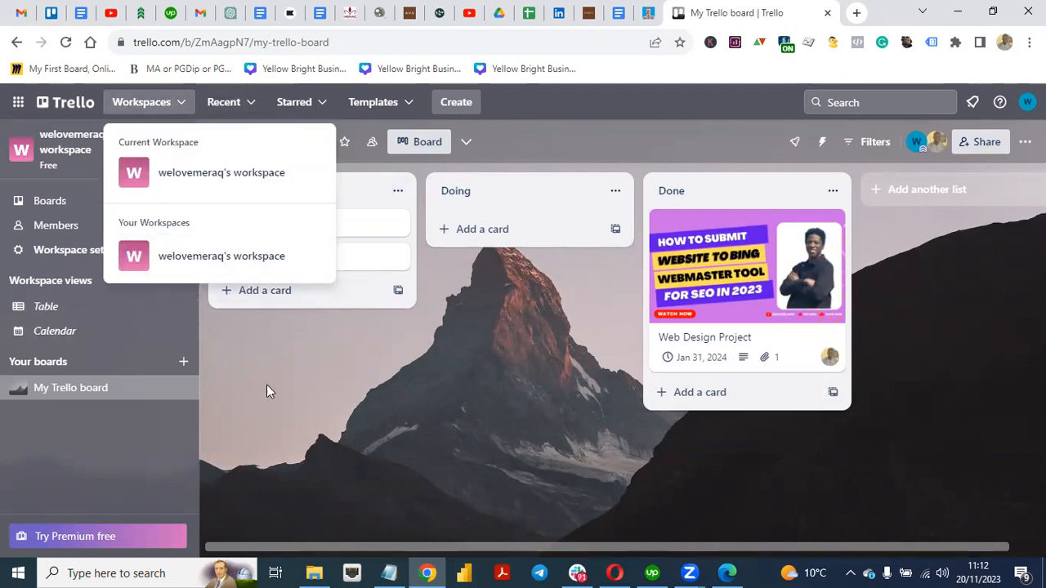
{"action": "left_click", "coordinate": [322, 394]}
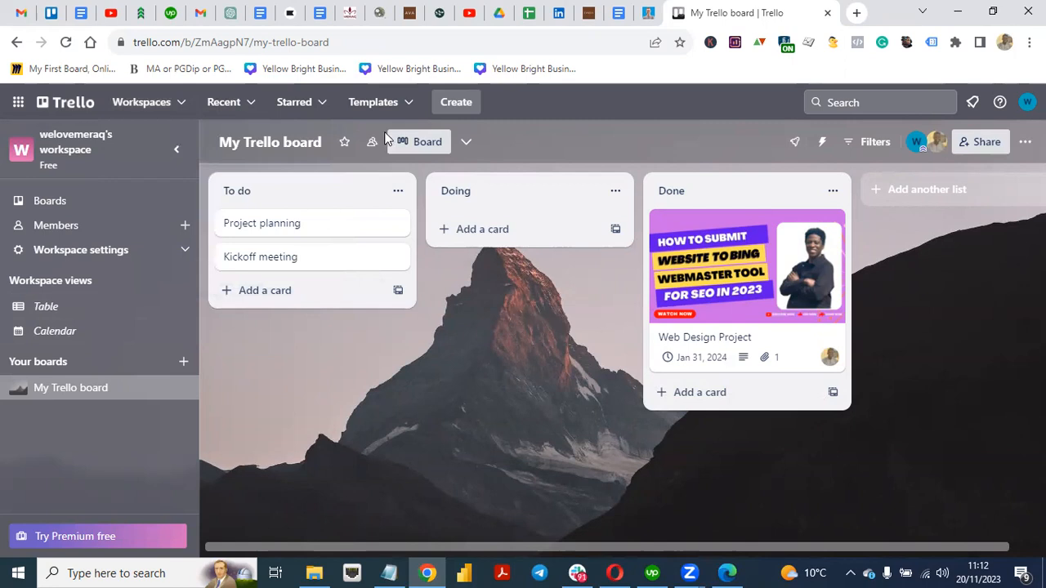
{"action": "left_click", "coordinate": [394, 106]}
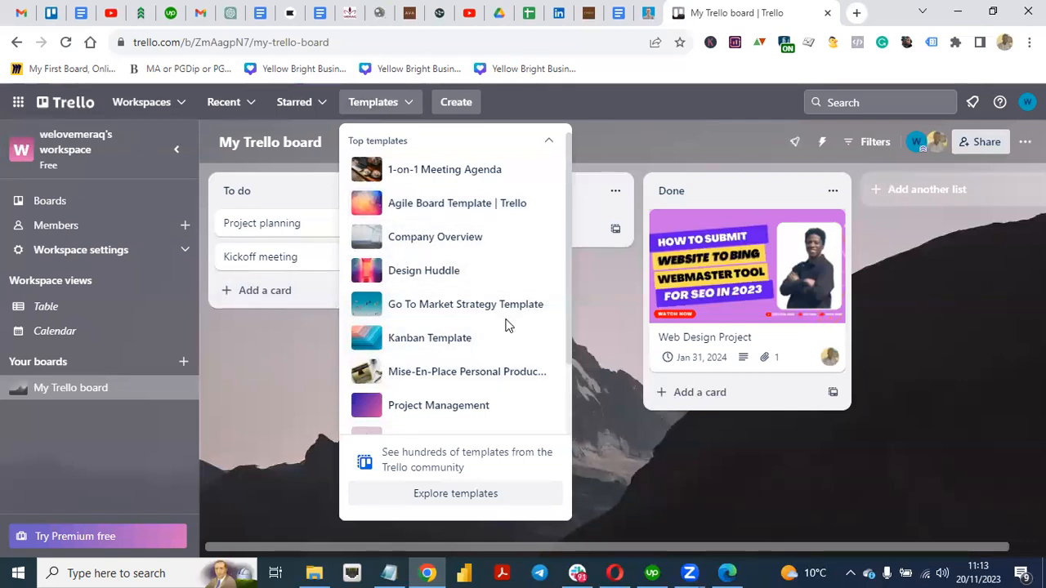
{"action": "scroll", "coordinate": [564, 347], "scroll_direction": "down", "scroll_amount": 2}
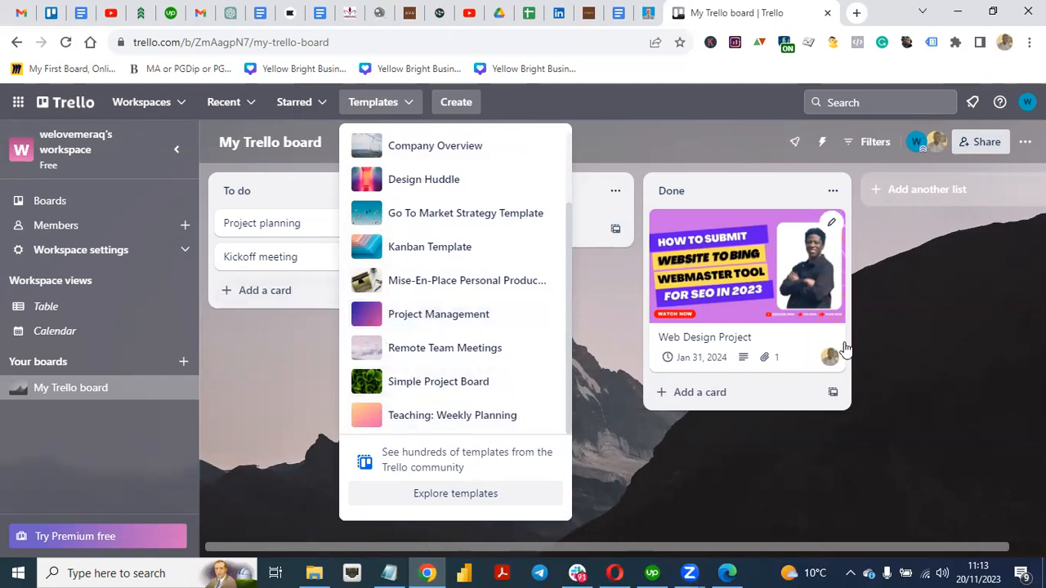
{"action": "left_click", "coordinate": [445, 316]}
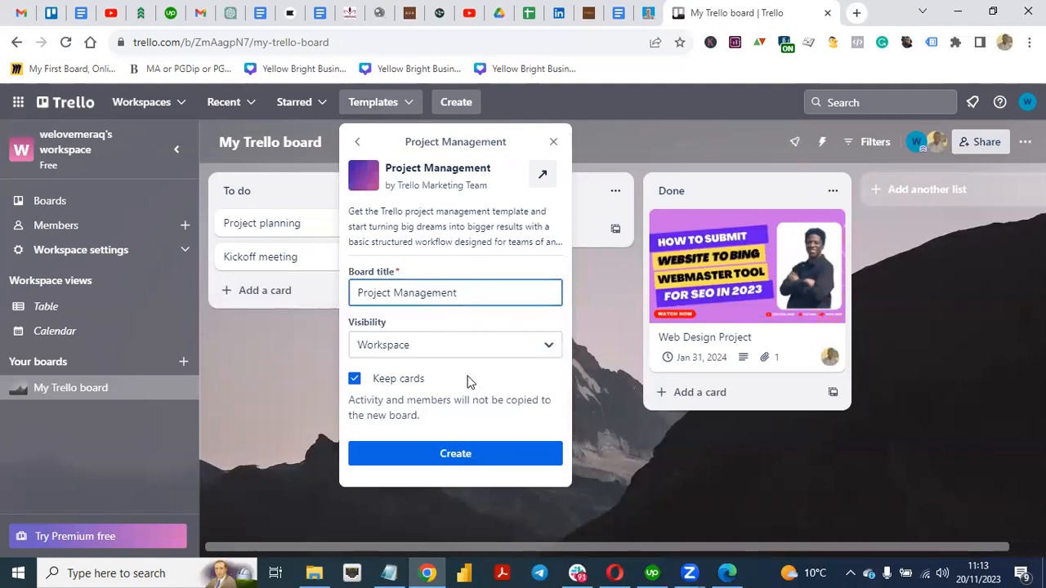
{"action": "left_click", "coordinate": [555, 143]}
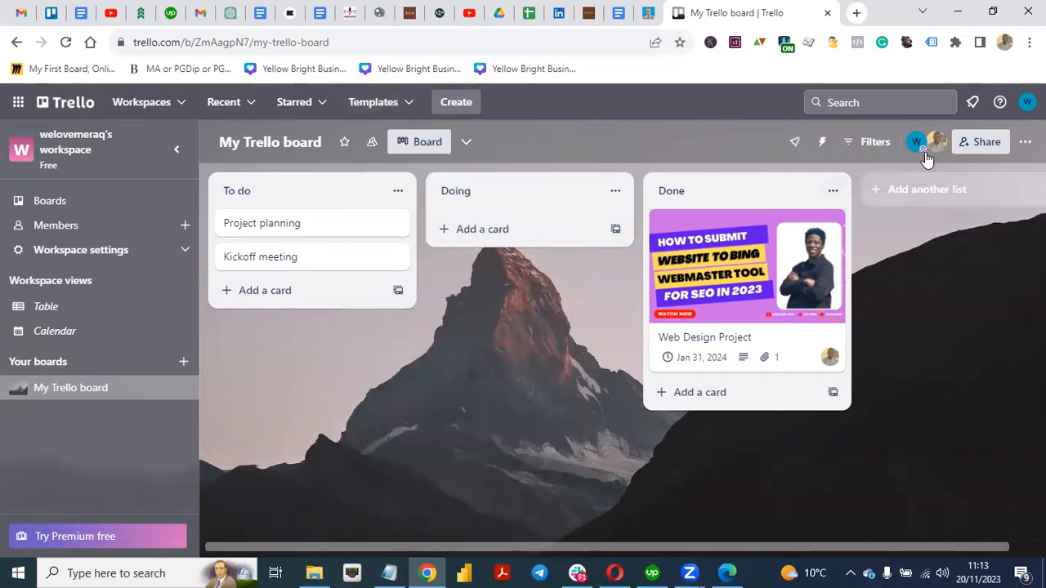
{"action": "left_click", "coordinate": [185, 227]}
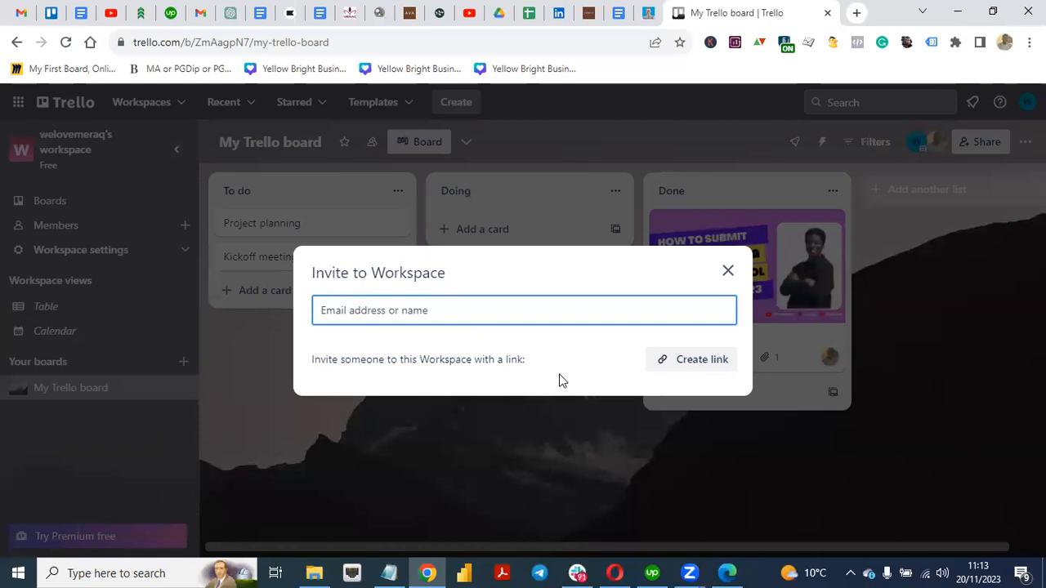
{"action": "left_click", "coordinate": [729, 271]}
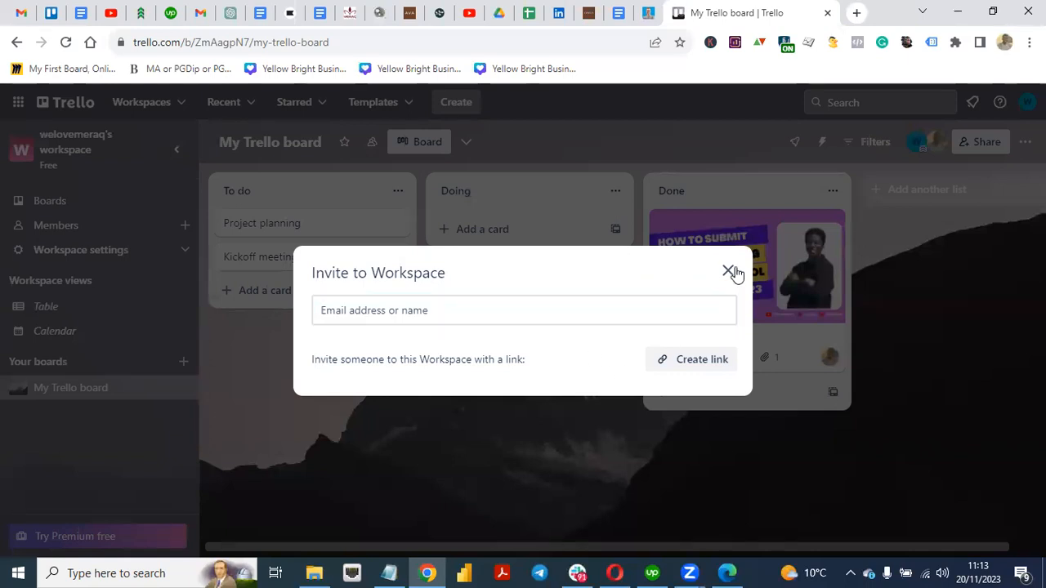